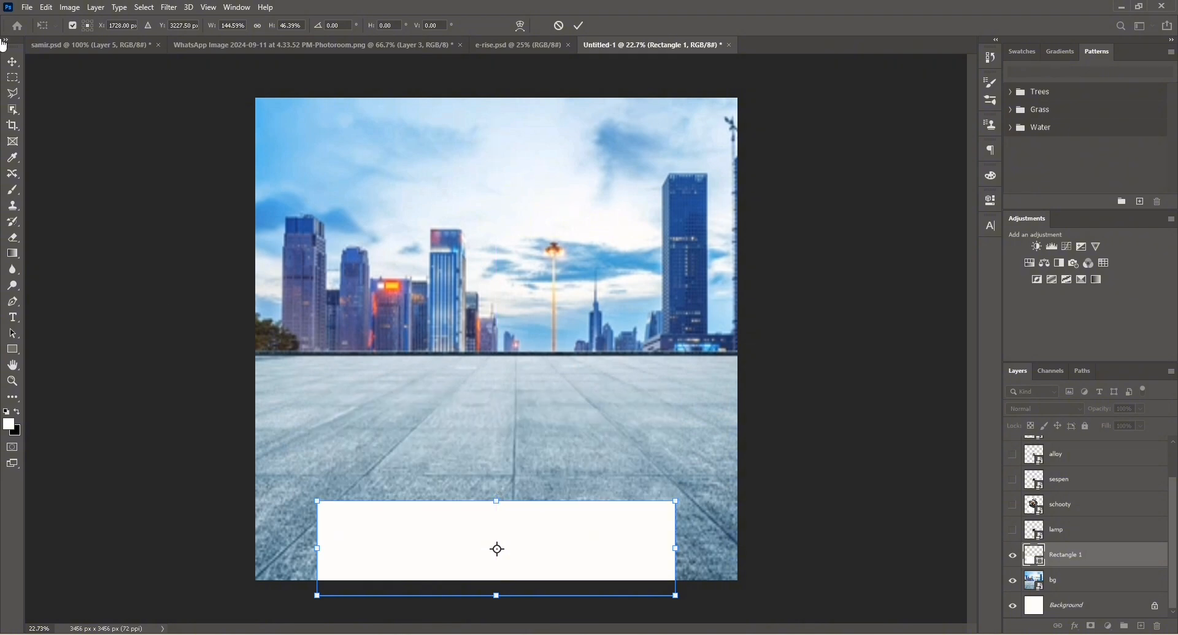
Commit the rectangle transform and draw a white ellipse across the top of the rectangle as a podium top.
key(Return)
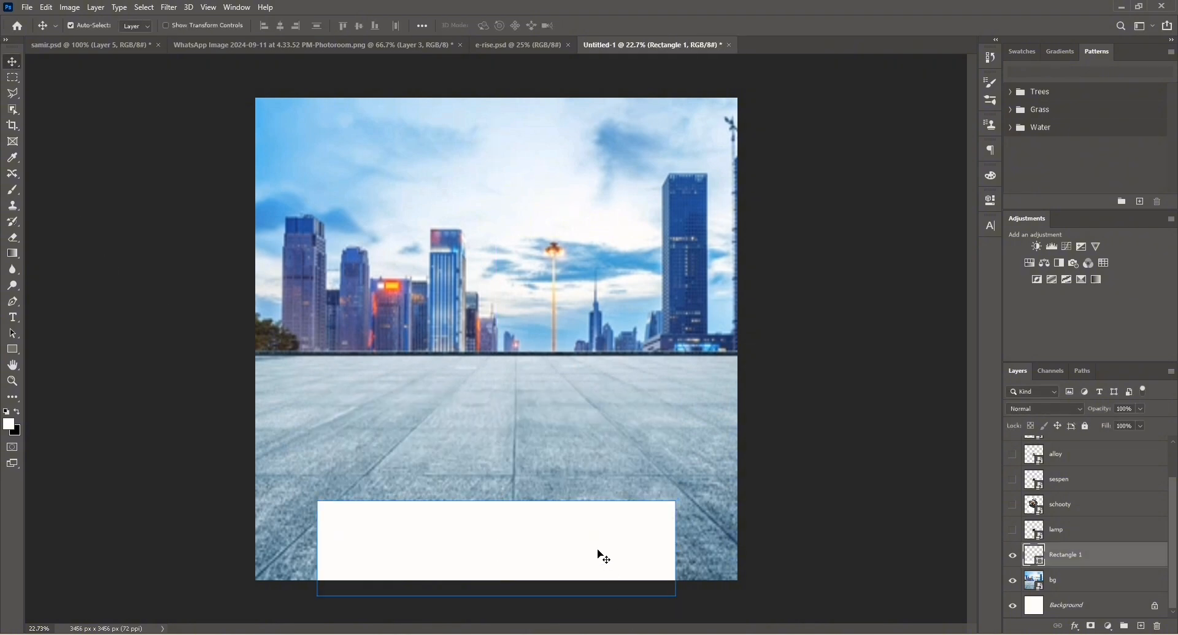
click(12, 348)
click(65, 371)
drag(304, 450, 682, 512)
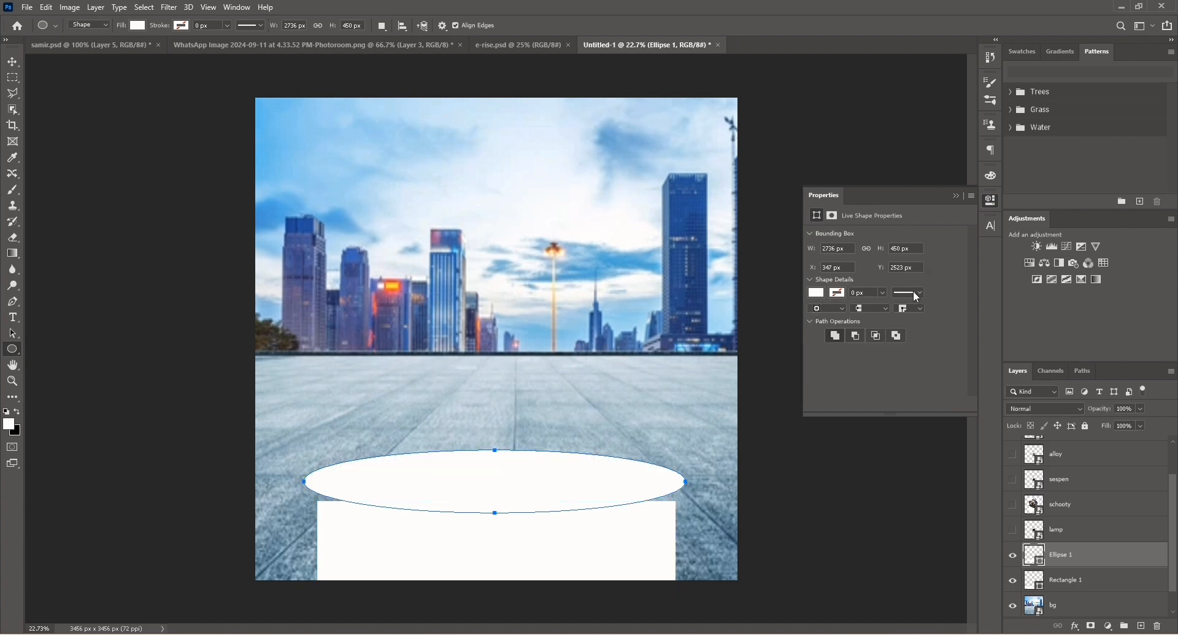
click(957, 196)
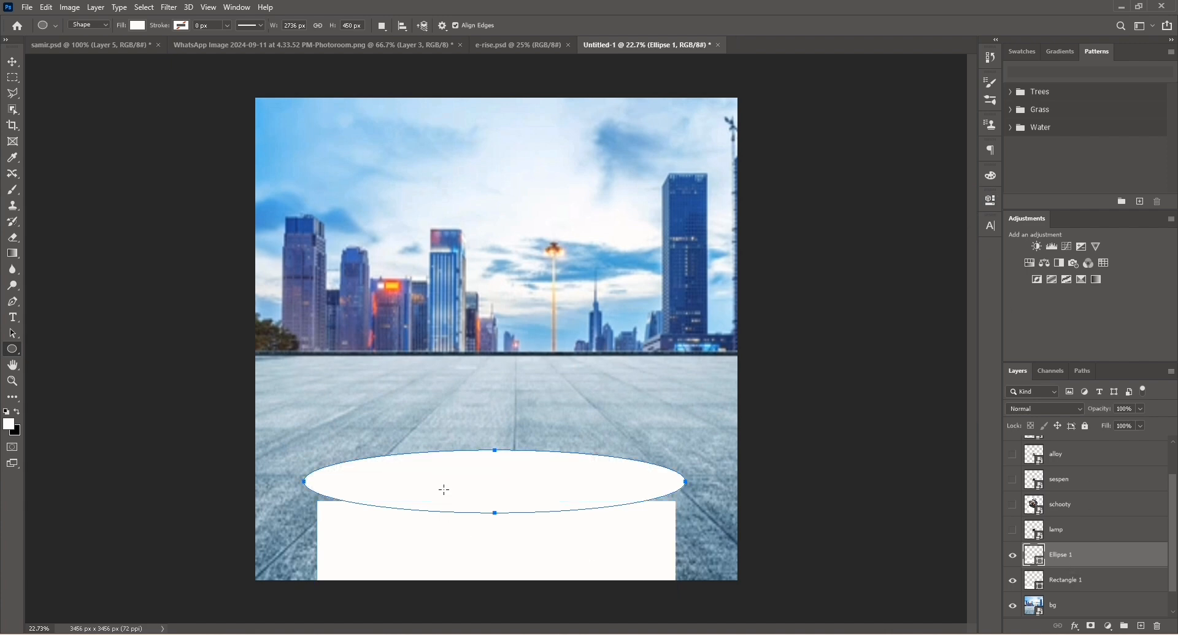
drag(480, 477, 480, 494)
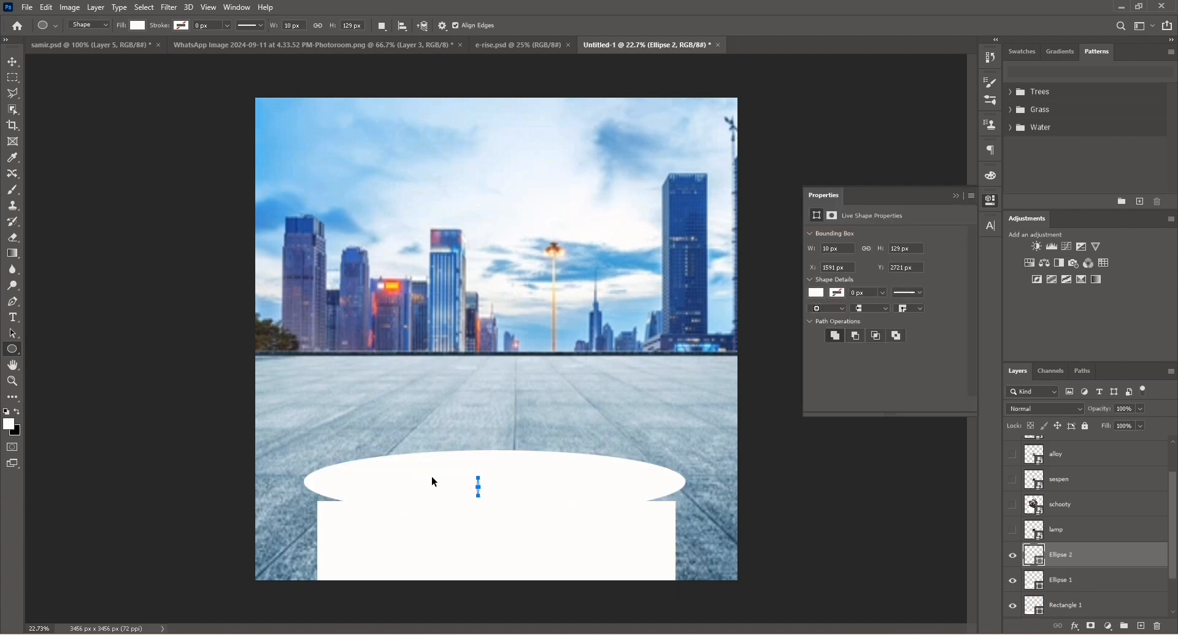
key(ctrl+z)
click(958, 196)
Move the ellipse down onto the rectangle and resize it to match the rectangle's width.
click(11, 61)
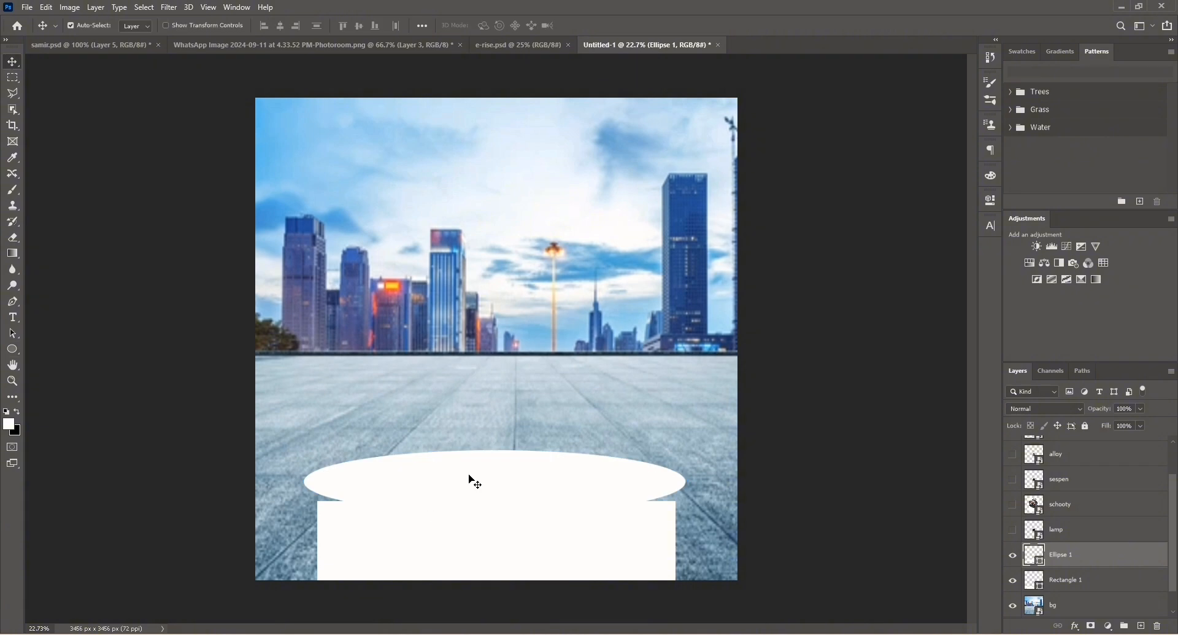
drag(473, 482, 474, 501)
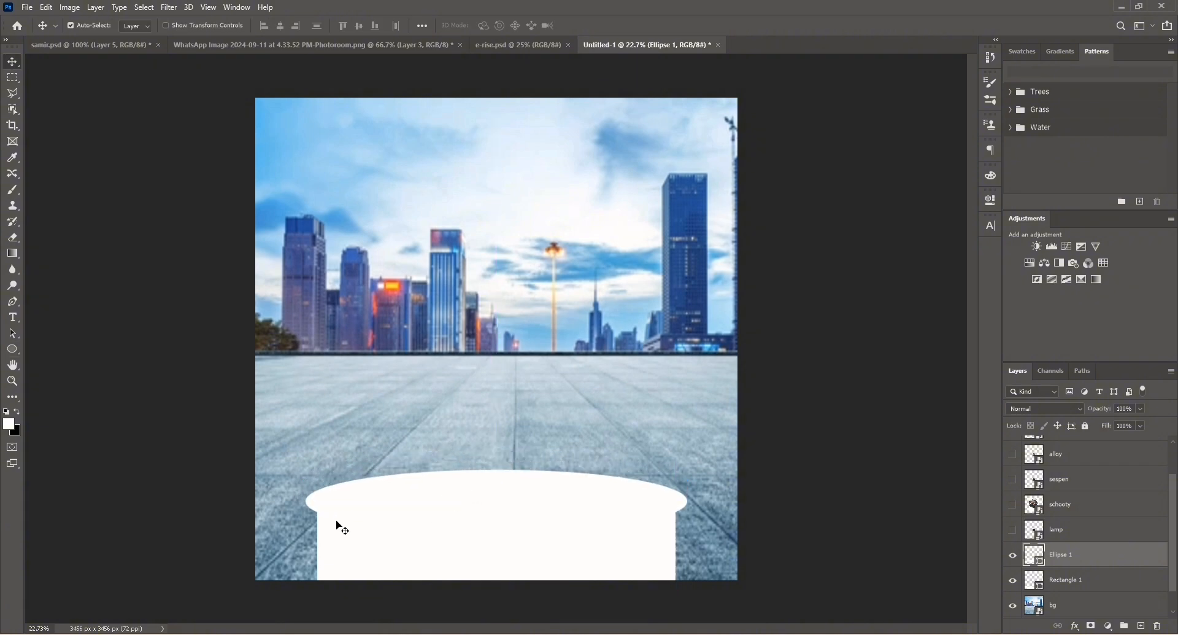
key(ctrl+t)
drag(306, 500, 317, 501)
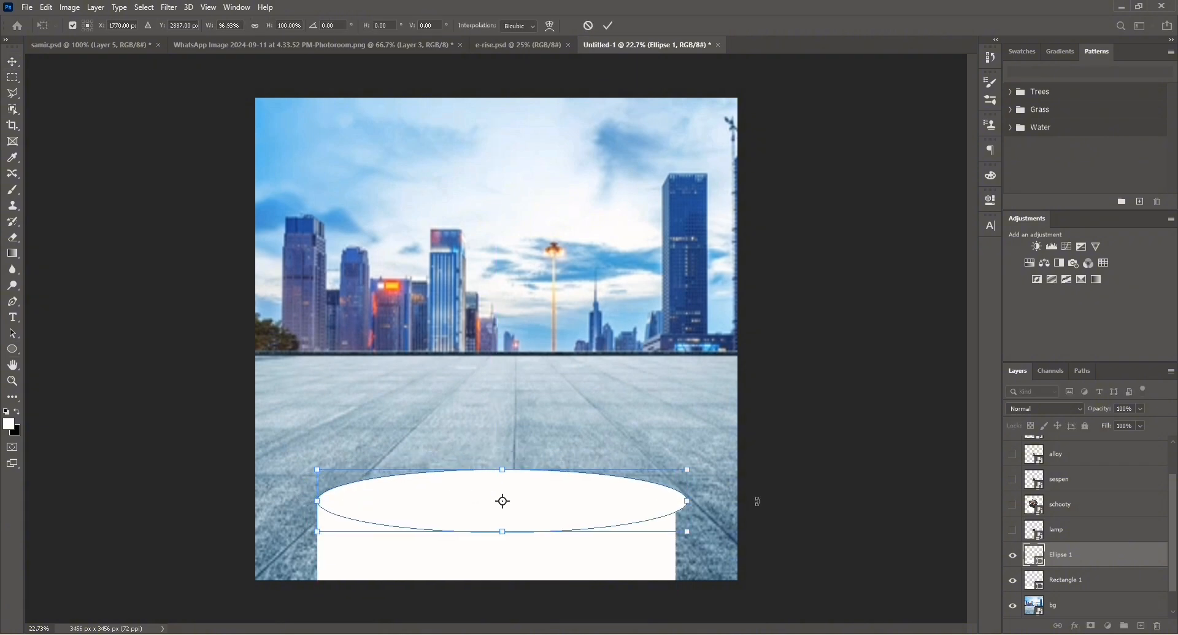
drag(682, 502, 677, 502)
key(Return)
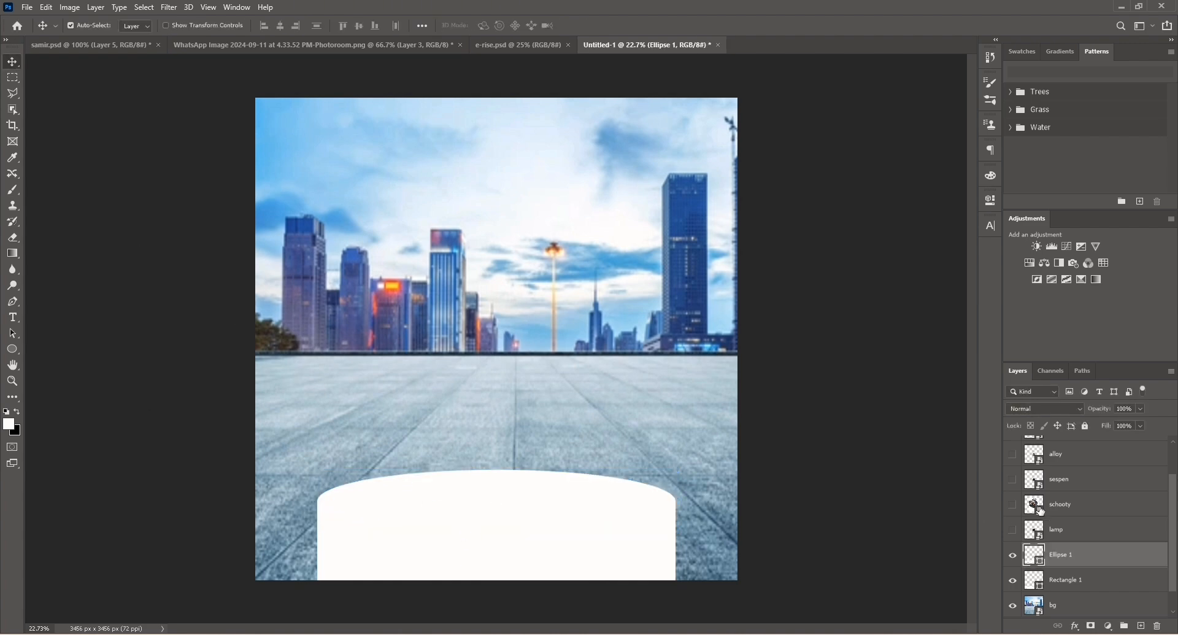
Show the scooter layer and move the scooter higher in the scene.
click(1013, 503)
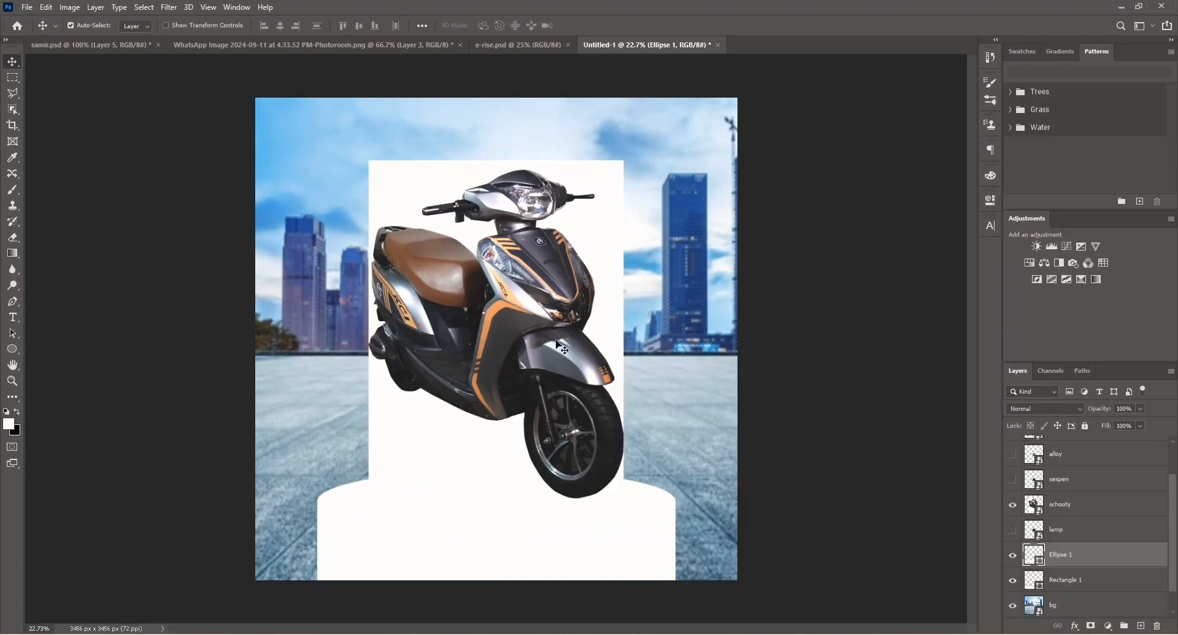
drag(561, 348, 558, 296)
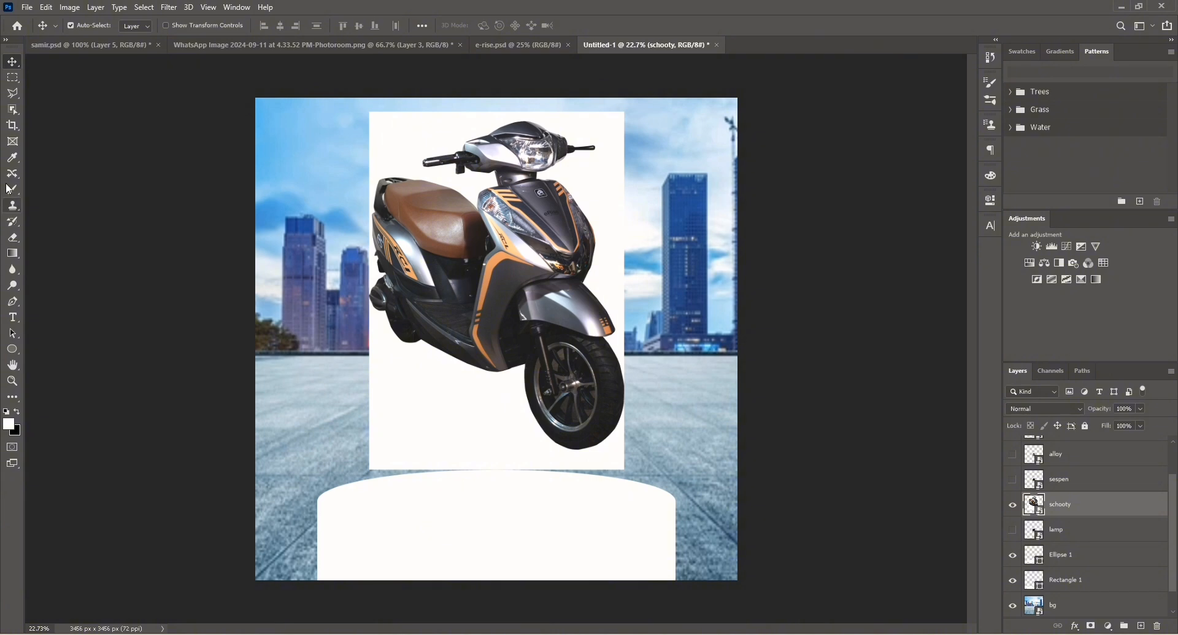
Select the scooter subject, copy it to a new layer, and hide the original scooter layer.
click(15, 110)
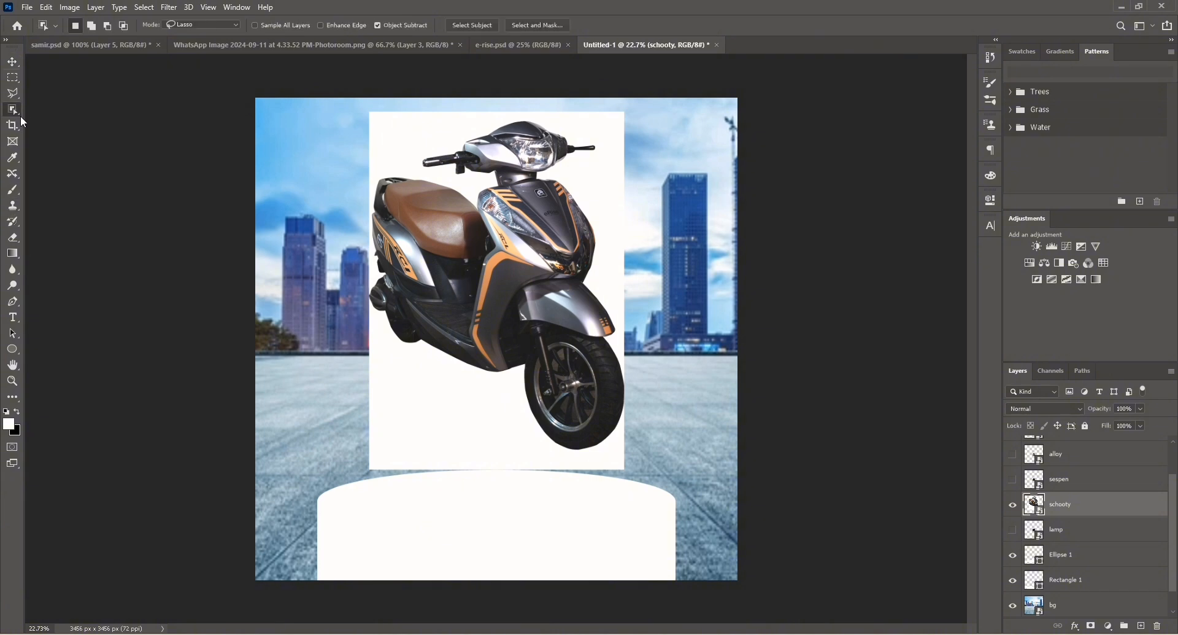
click(463, 24)
key(ctrl+j)
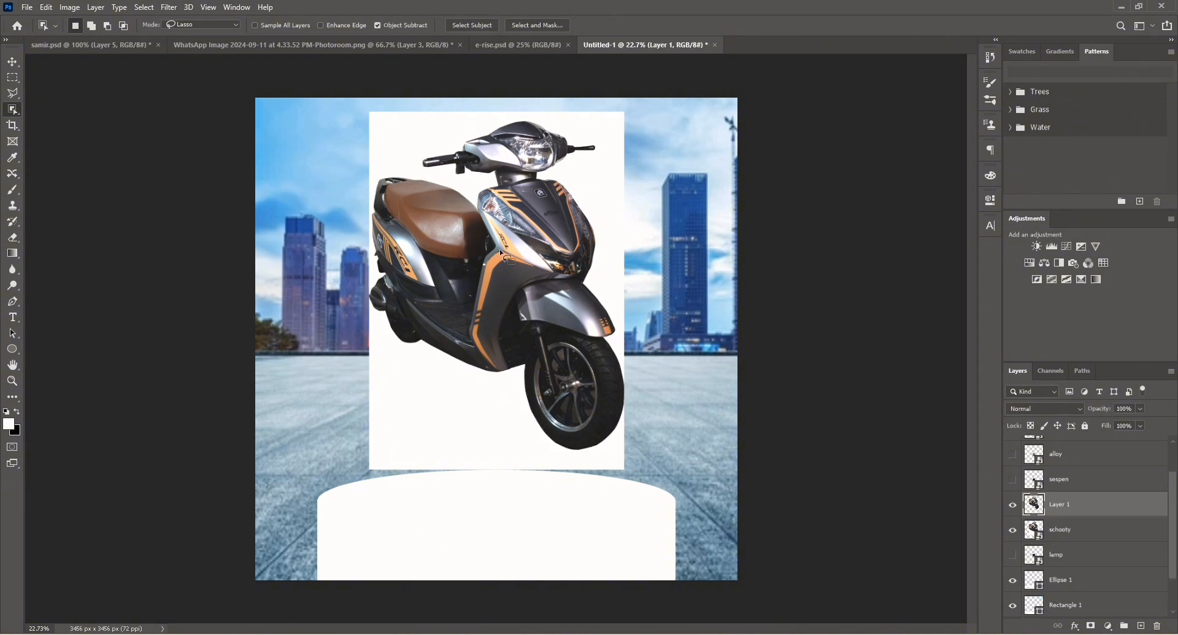
click(1013, 529)
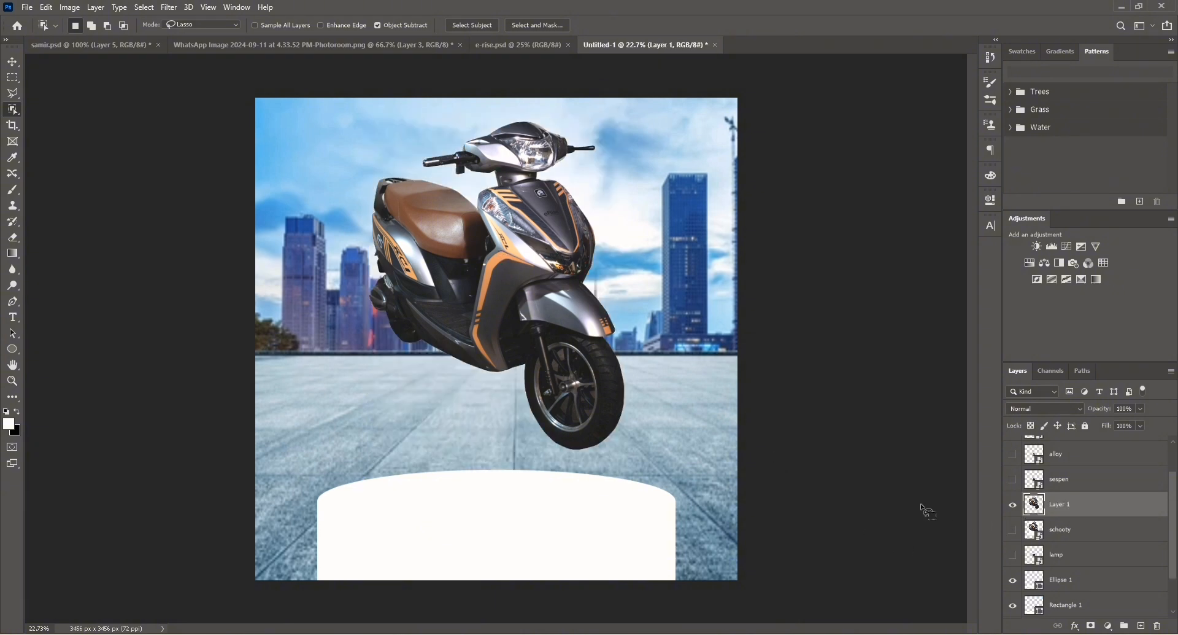
Add a new empty layer above the rectangle and clip it to the rectangle.
click(16, 65)
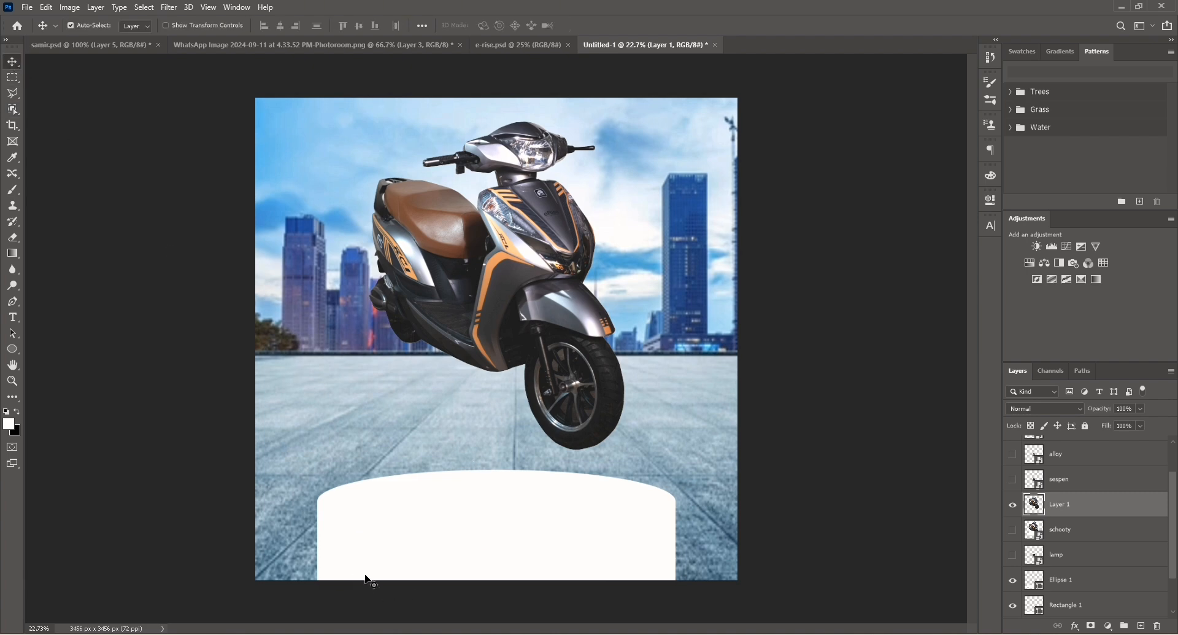
click(381, 563)
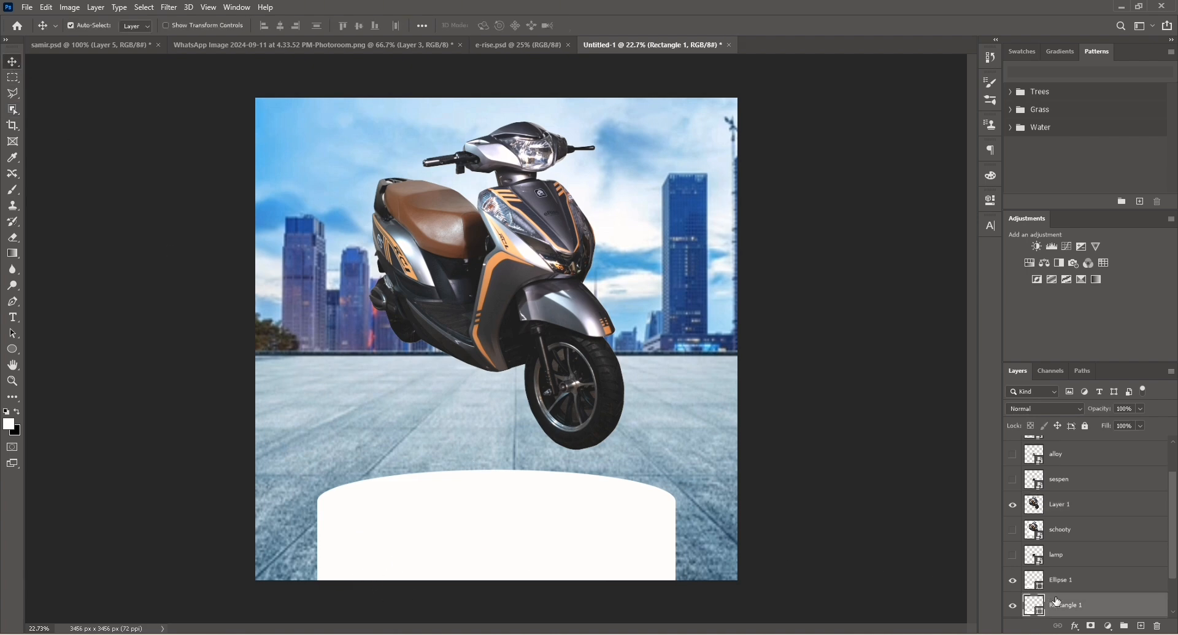
click(1141, 626)
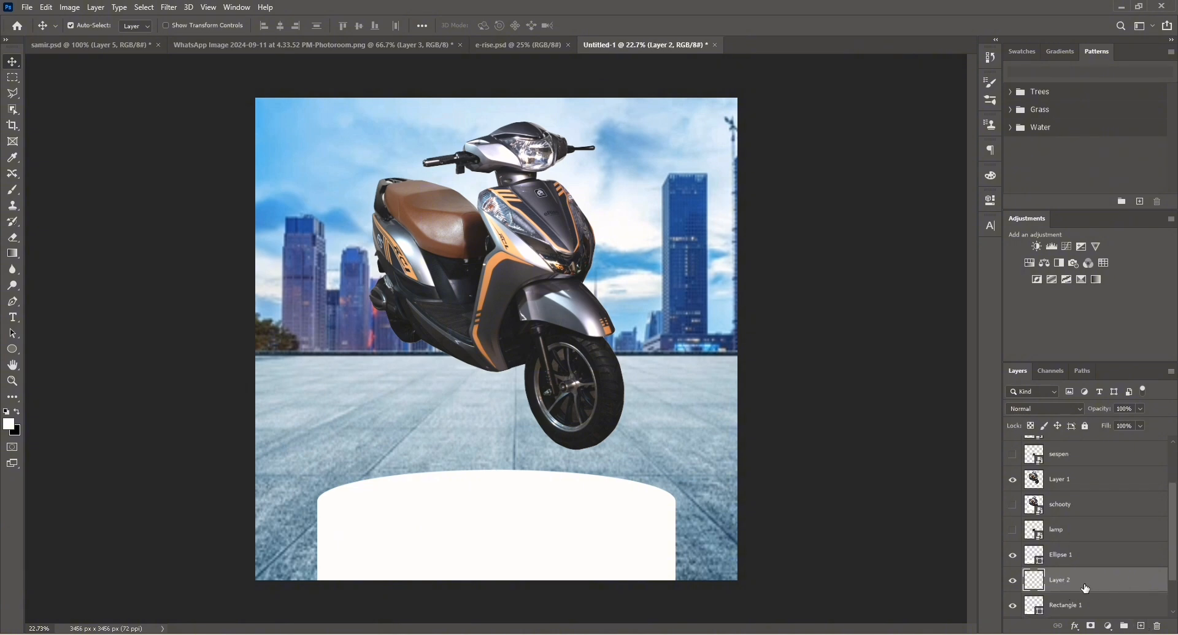
alt+click(1083, 591)
click(1074, 607)
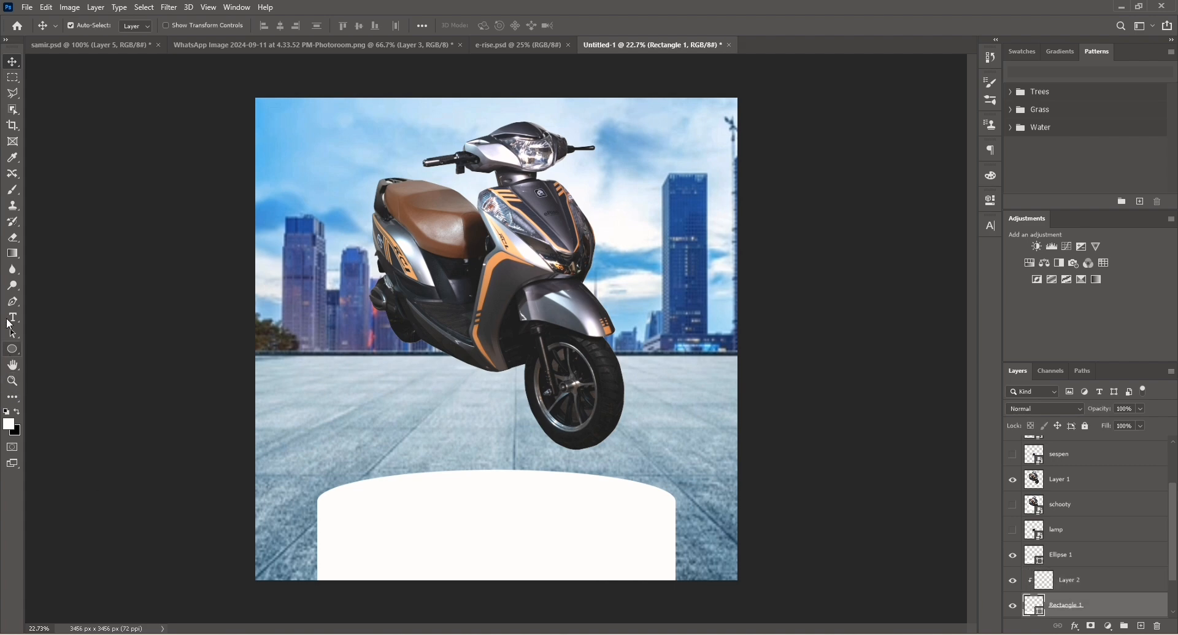
Fill the rectangle with a dark teal colour from the recent swatches.
click(13, 345)
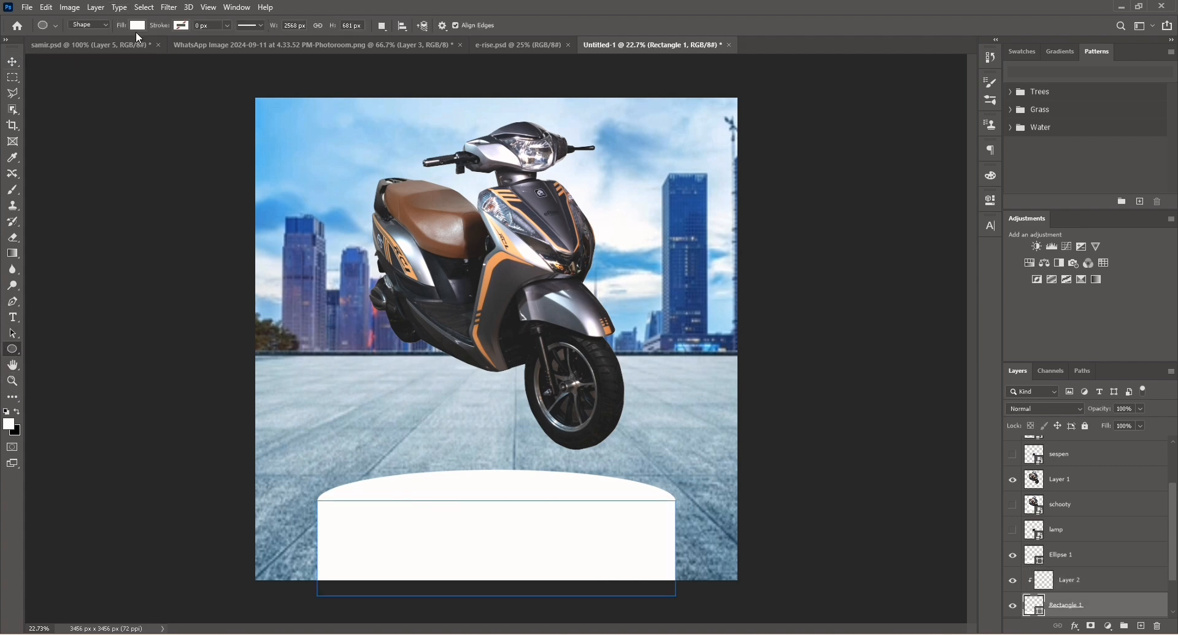
click(136, 26)
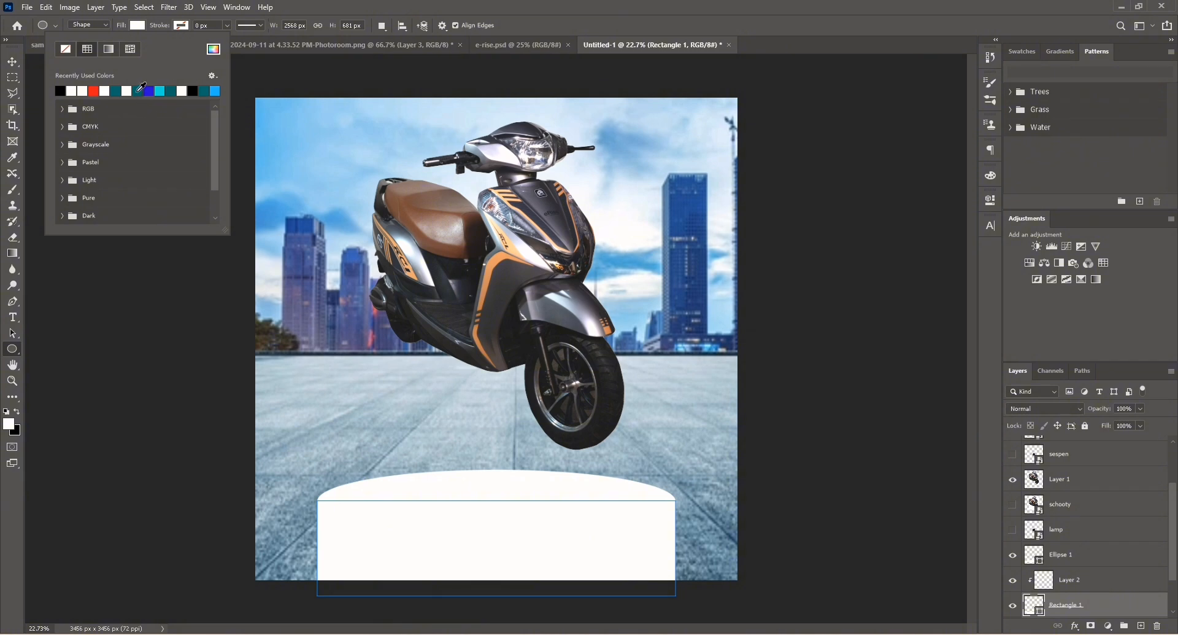
click(139, 91)
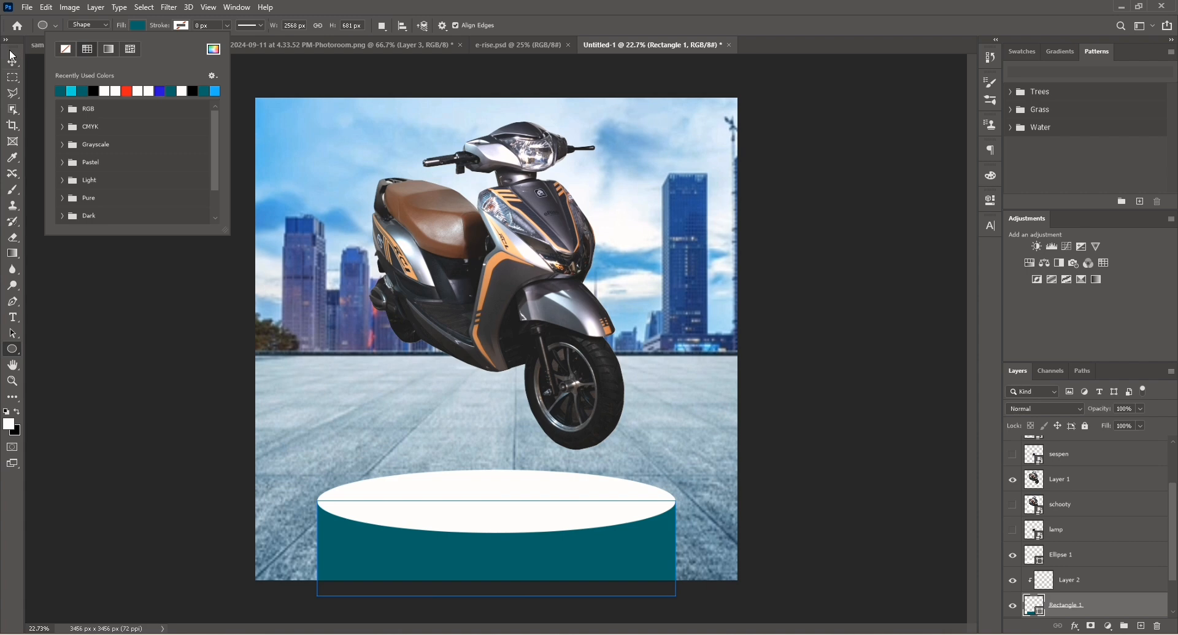
click(12, 61)
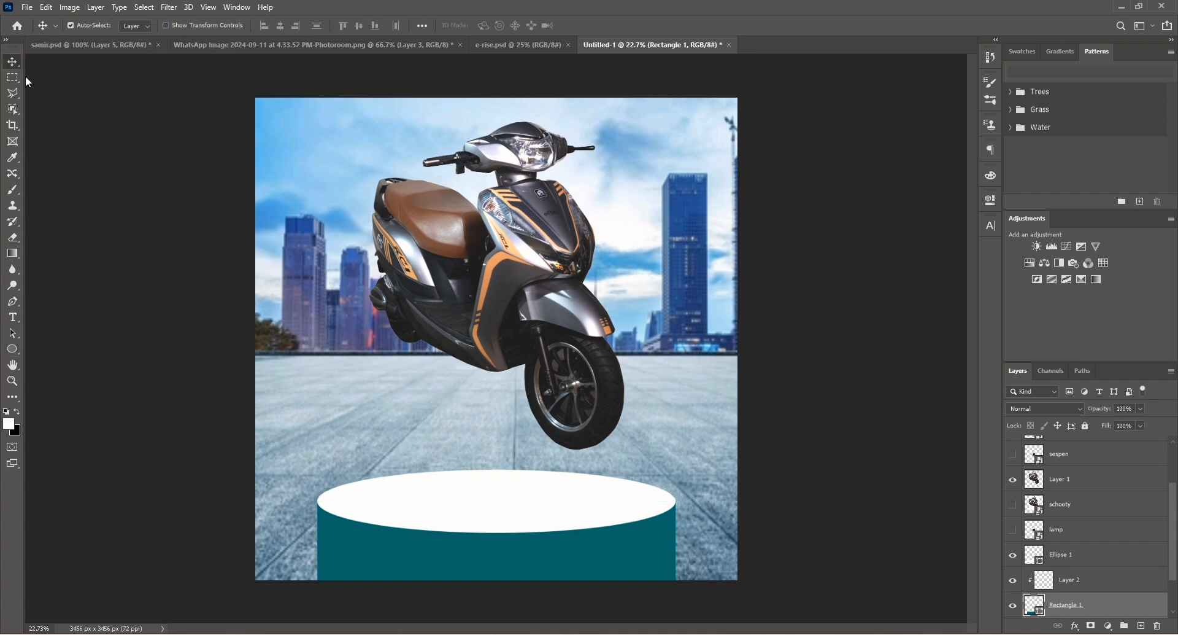
On the clipped layer, pick a bright cyan foreground colour and brush it across the lower body of the cylinder.
click(1071, 581)
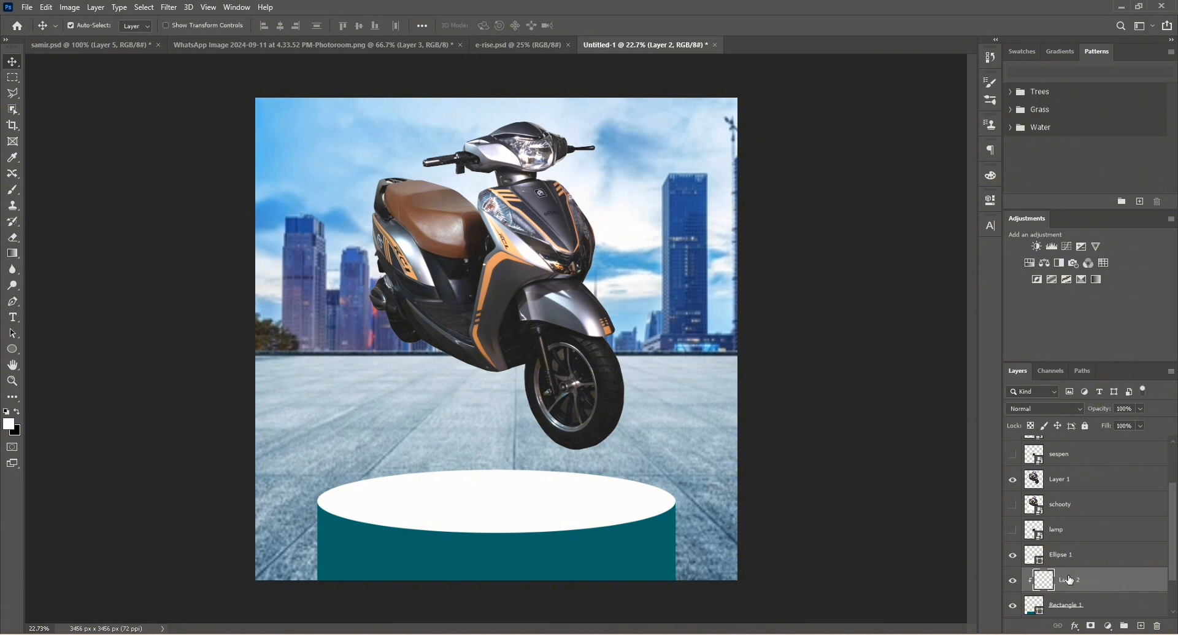
key(b)
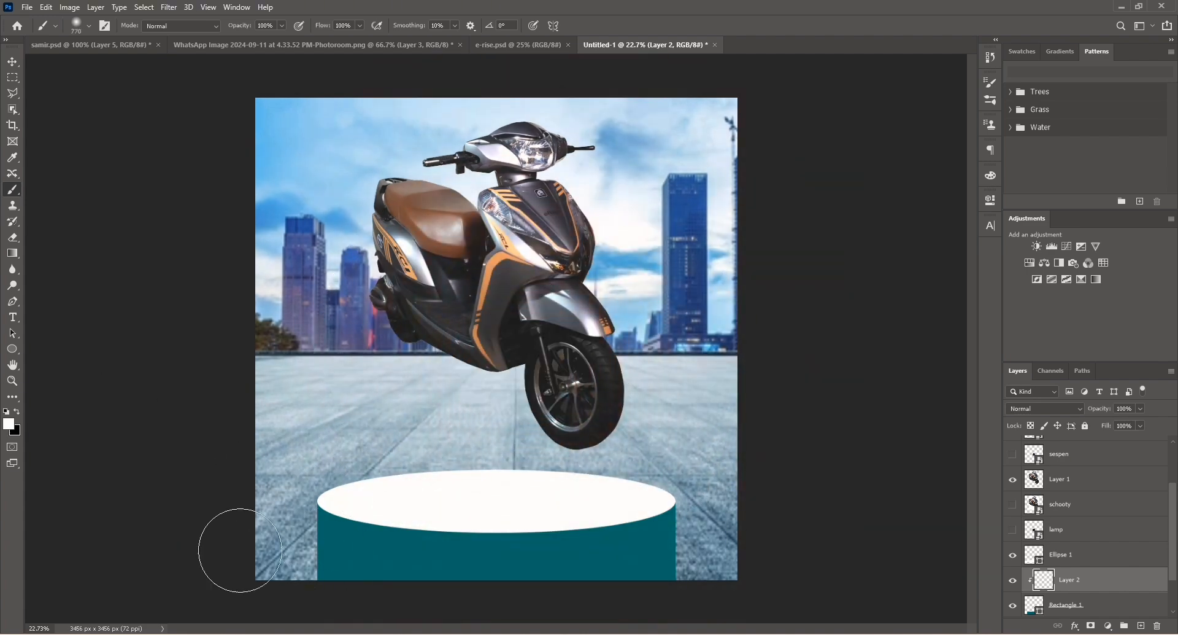
click(8, 423)
click(630, 538)
click(996, 230)
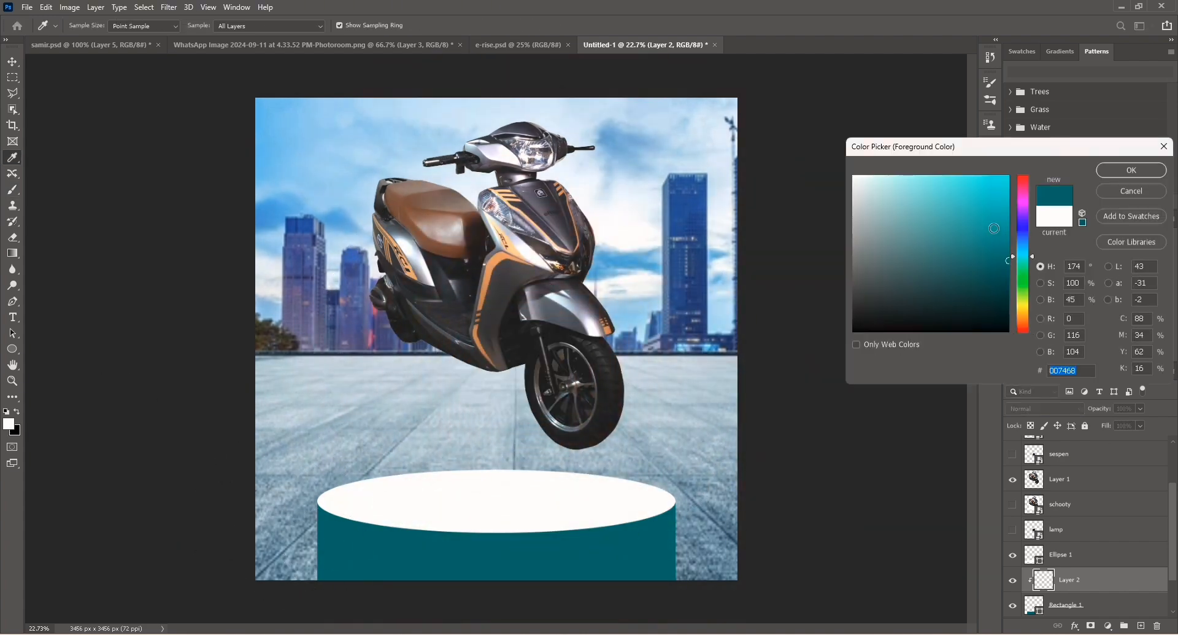
click(1132, 170)
mouse_move(303, 540)
mouse_down()
mouse_move(397, 564)
mouse_move(657, 573)
mouse_up()
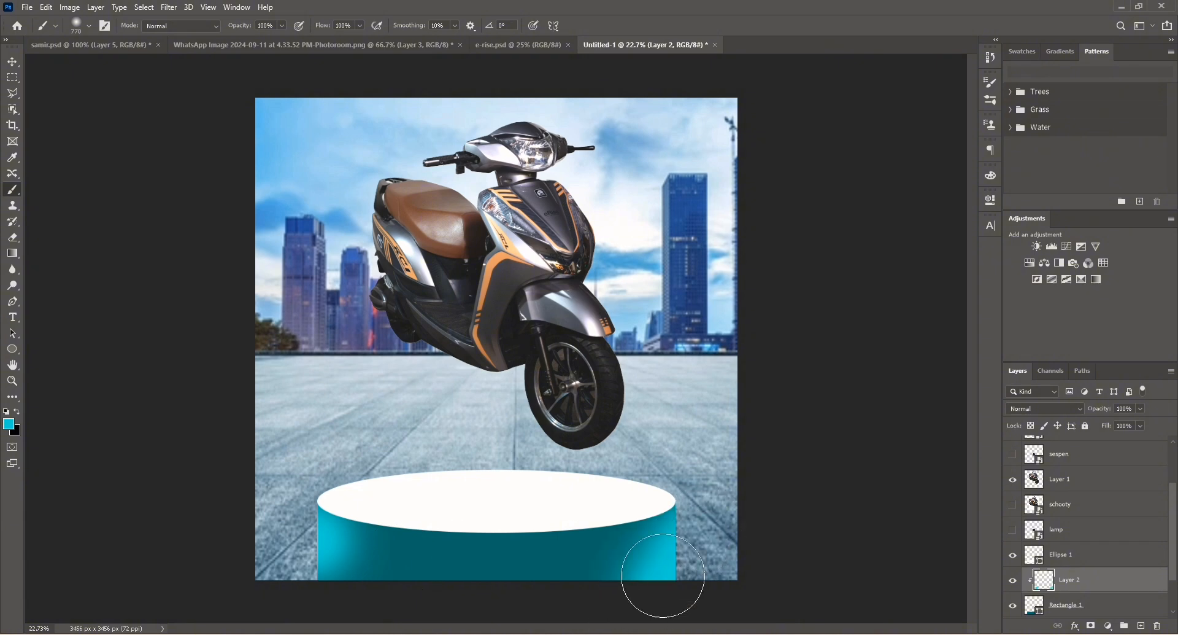
Add a new empty layer above the ellipse.
key(v)
click(798, 583)
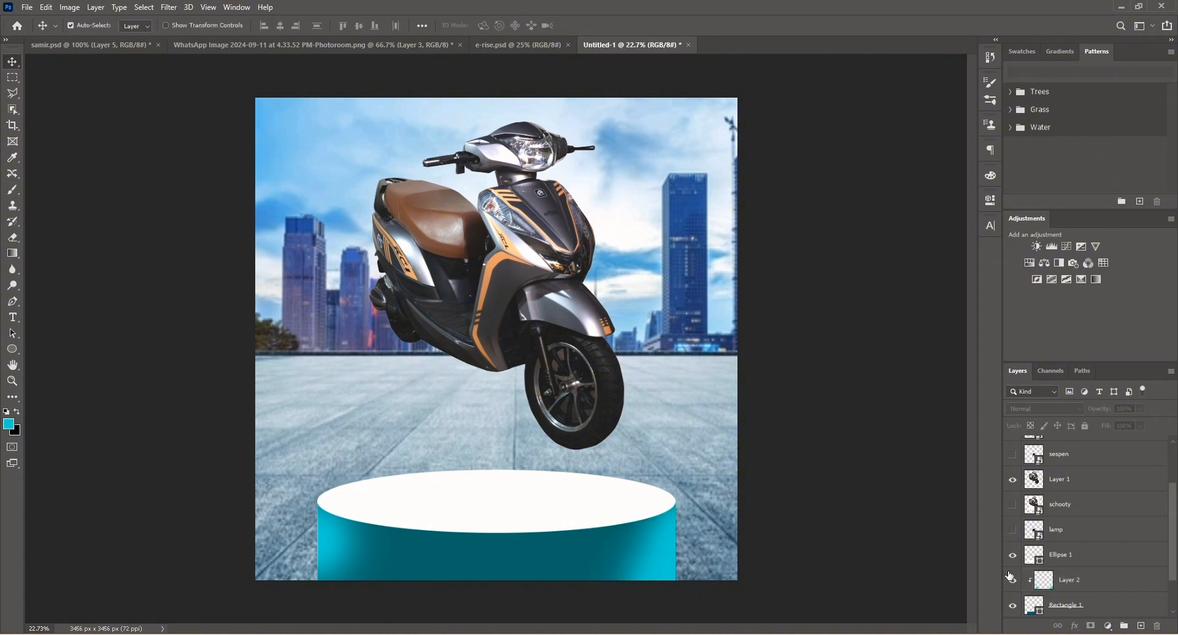
click(1071, 552)
click(1141, 624)
Fill the ellipse podium top with the dark teal swatch.
click(1101, 581)
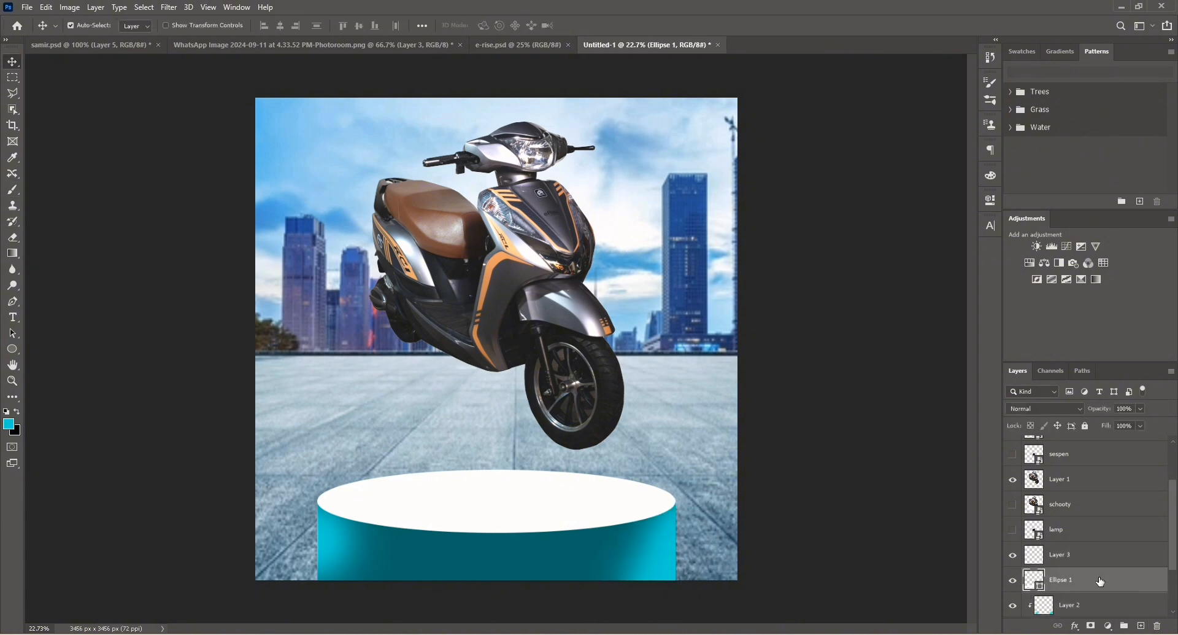
click(13, 349)
click(138, 25)
click(93, 90)
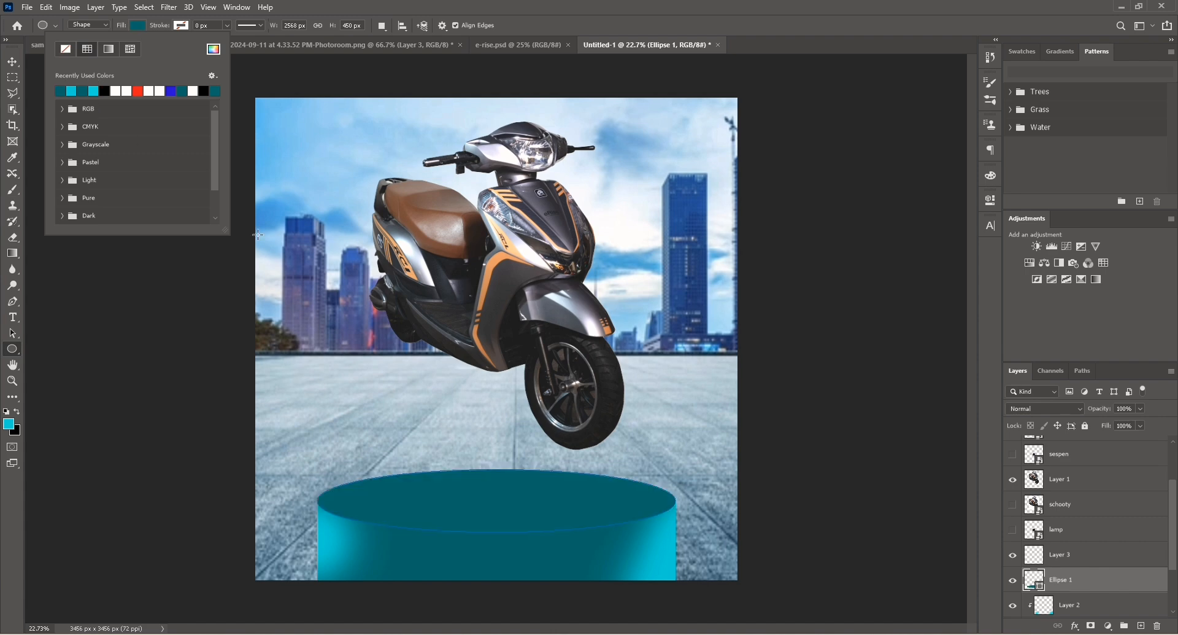
click(13, 64)
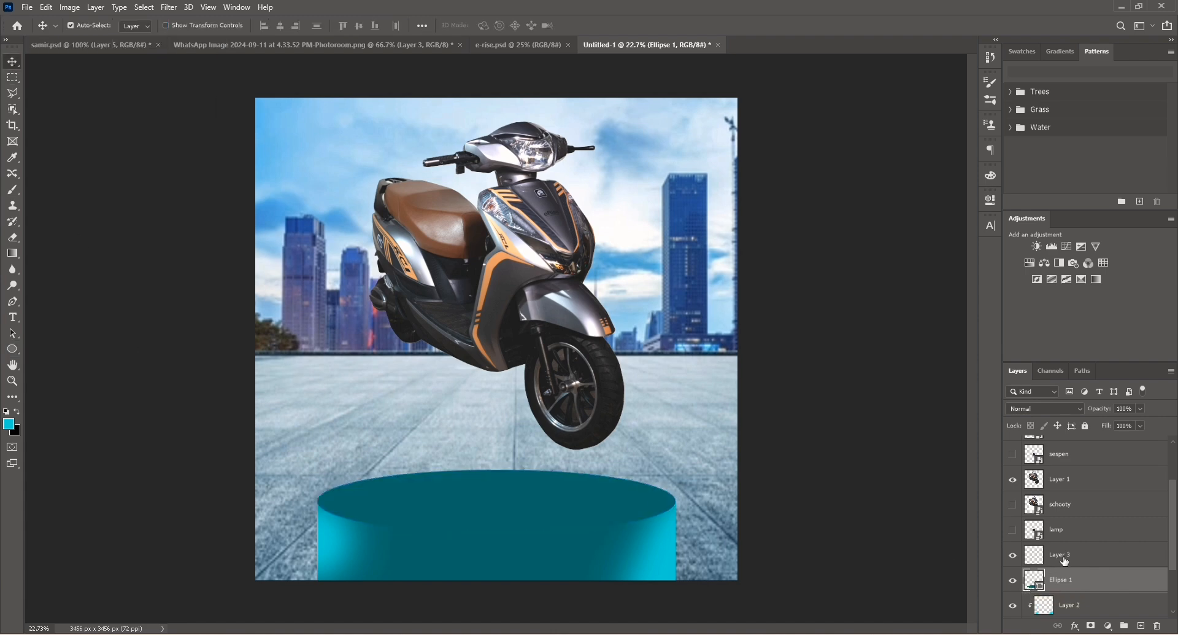
Clip the new layer to the ellipse and brush cyan highlights over the podium top, undoing the last strokes.
alt+click(1043, 567)
key(b)
click(1129, 557)
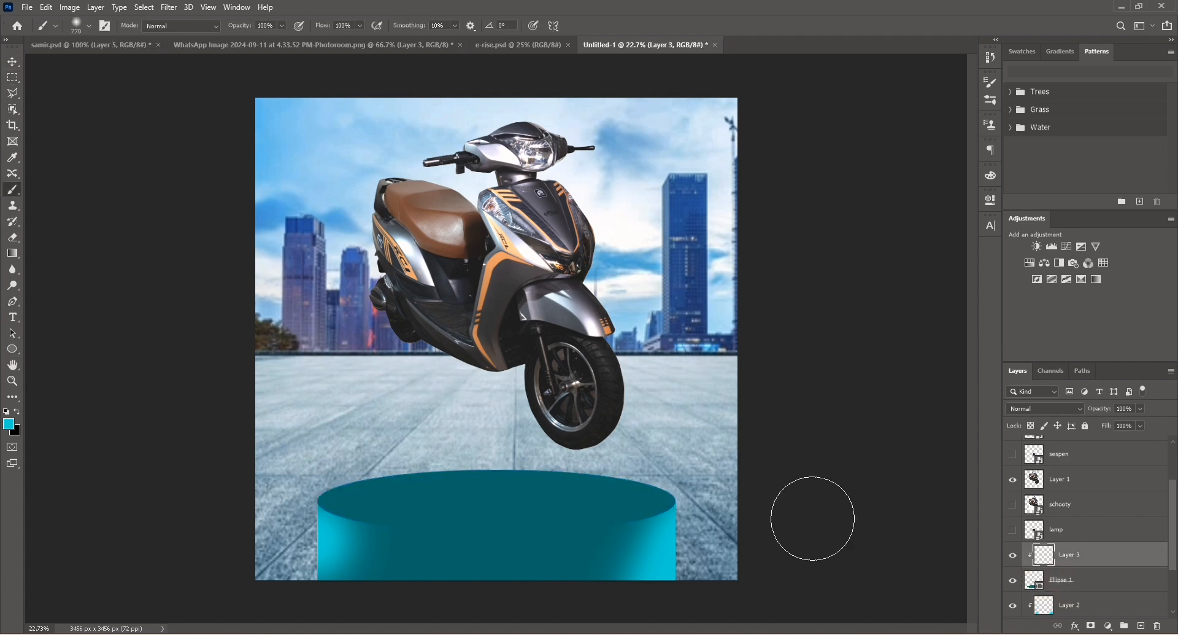
click(332, 508)
click(661, 512)
mouse_move(661, 512)
mouse_down()
mouse_move(603, 524)
mouse_move(602, 556)
mouse_move(615, 564)
mouse_move(430, 534)
mouse_up()
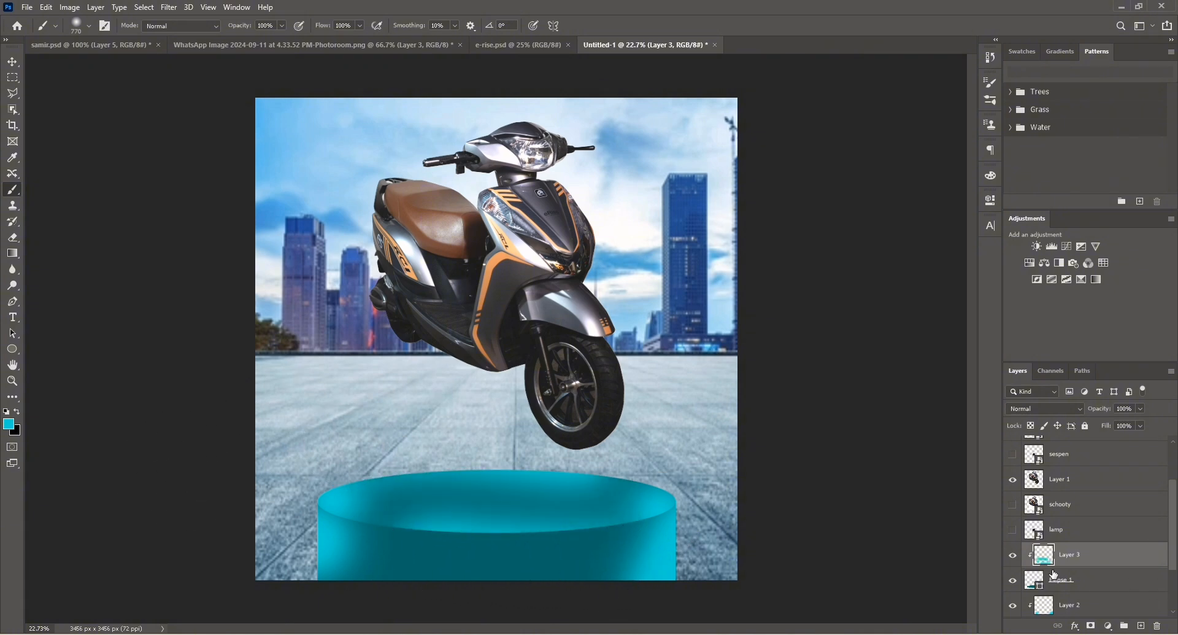
key(ctrl+z)
key(ctrl+z)
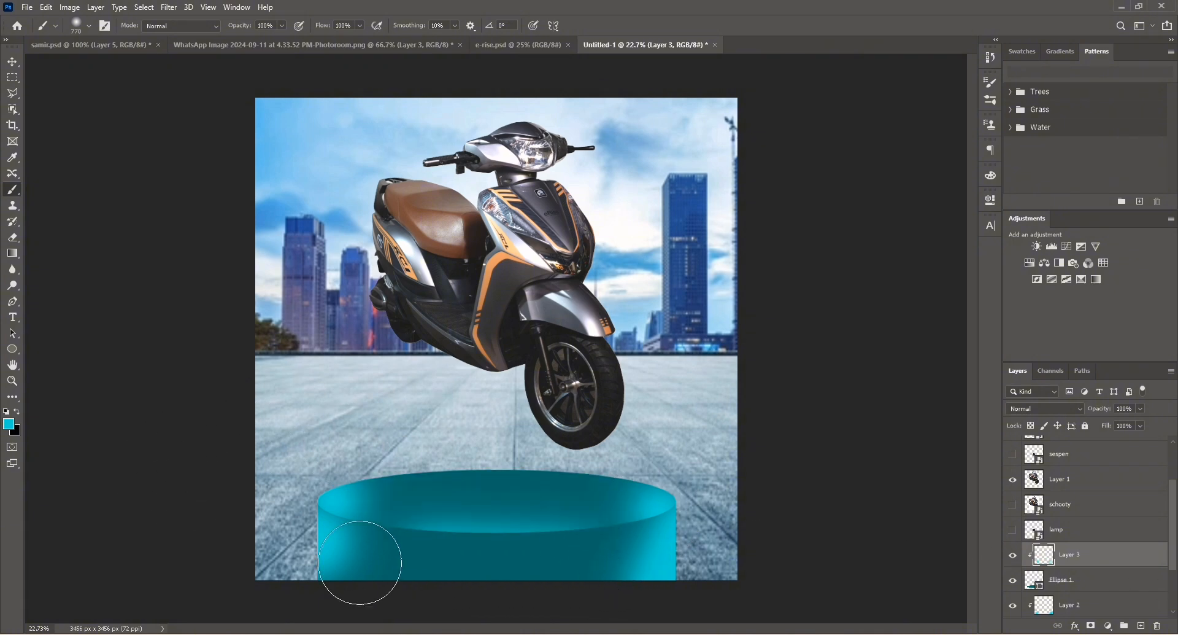
Select the scooter layer and move the scooter down toward the podium.
key(v)
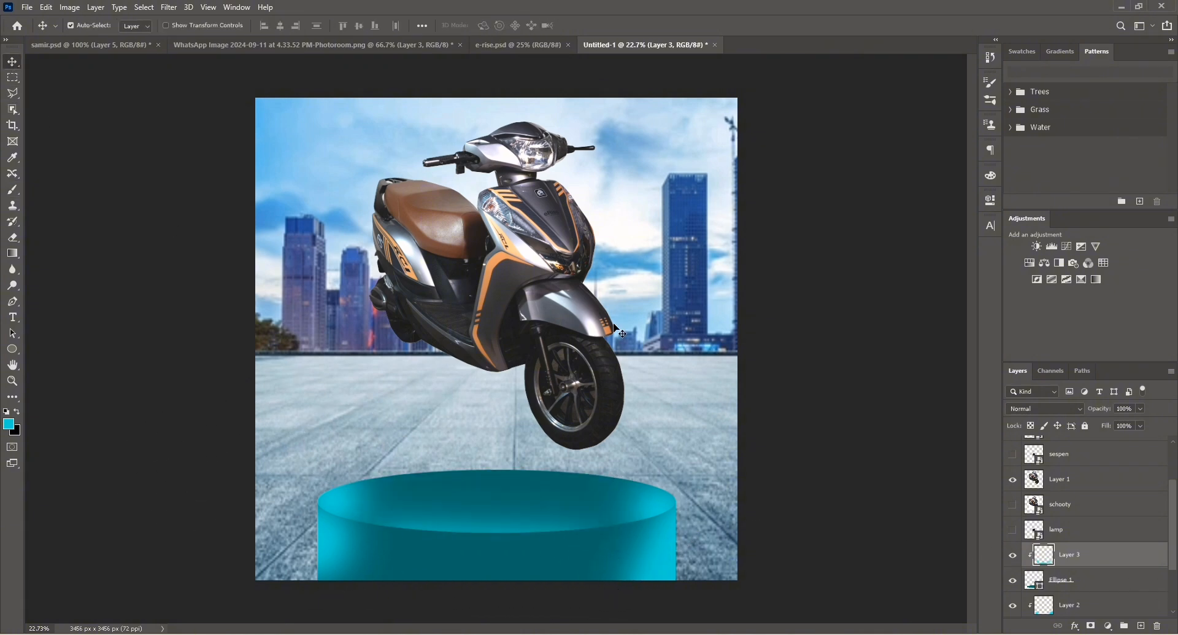
click(1065, 483)
drag(541, 248, 550, 310)
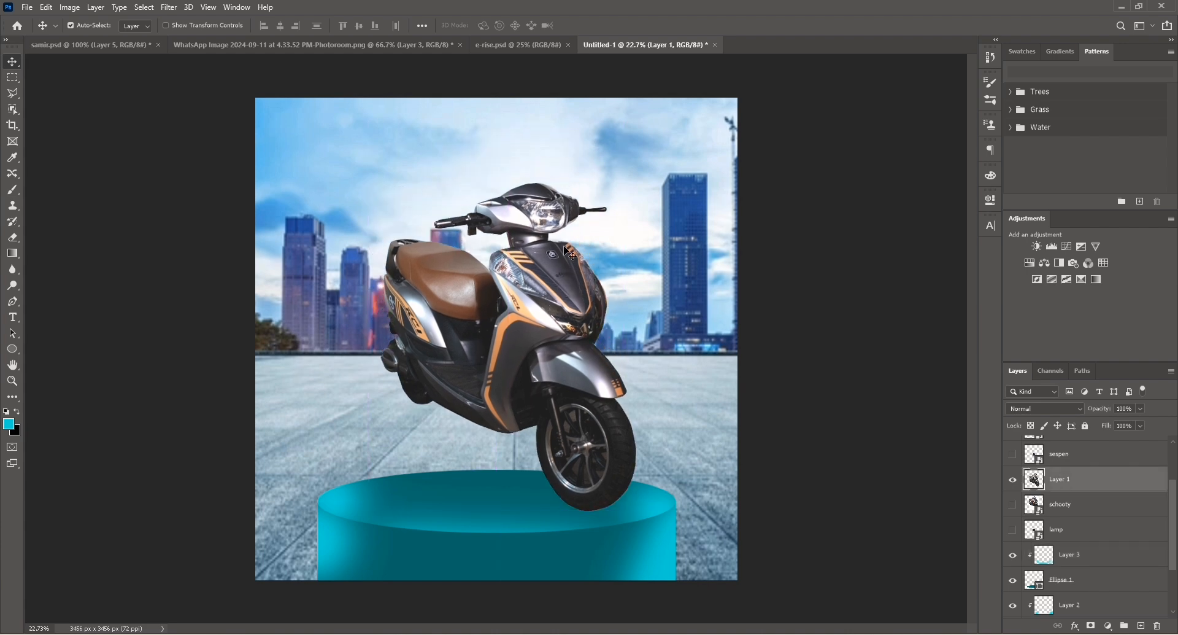
Scale the scooter down proportionally to about 76% and position it standing on the podium top.
key(ctrl+t)
drag(640, 179, 612, 223)
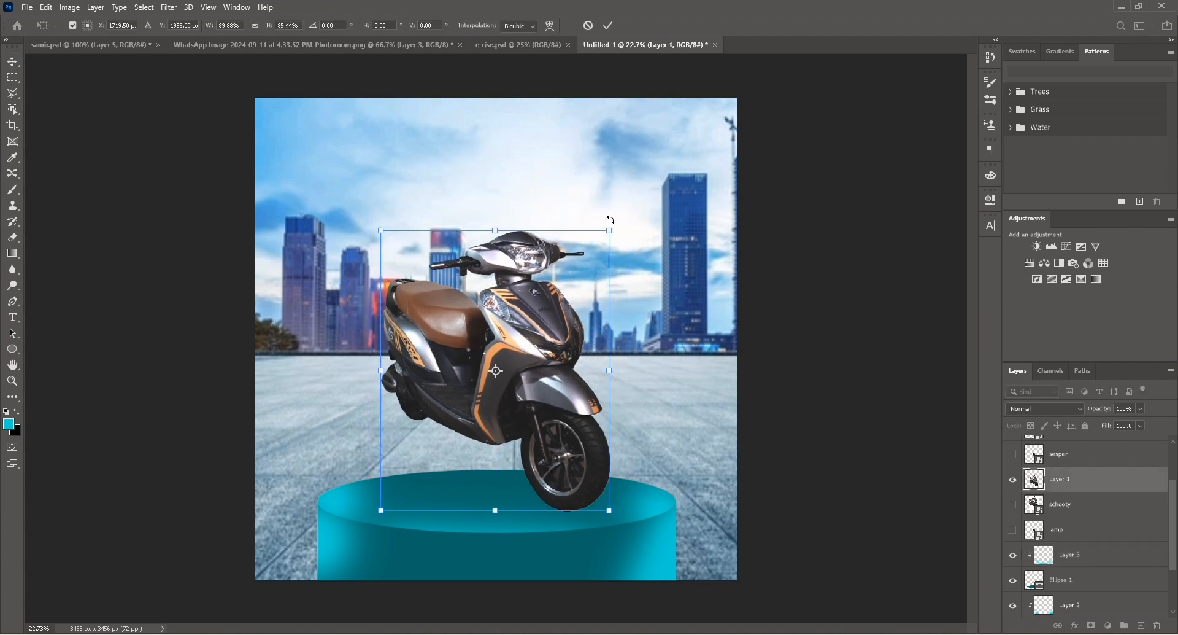
key(ctrl+z)
click(255, 28)
drag(635, 183, 576, 260)
drag(519, 356, 542, 405)
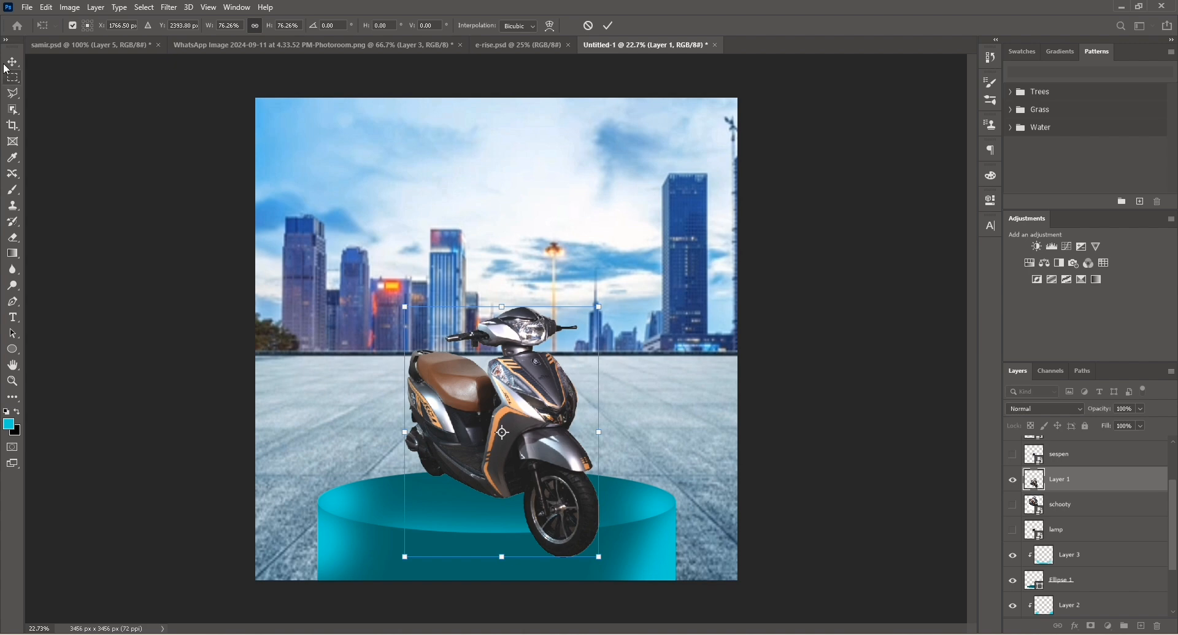
key(Return)
Select the podium layers together and convert them into a single smart object.
click(439, 553)
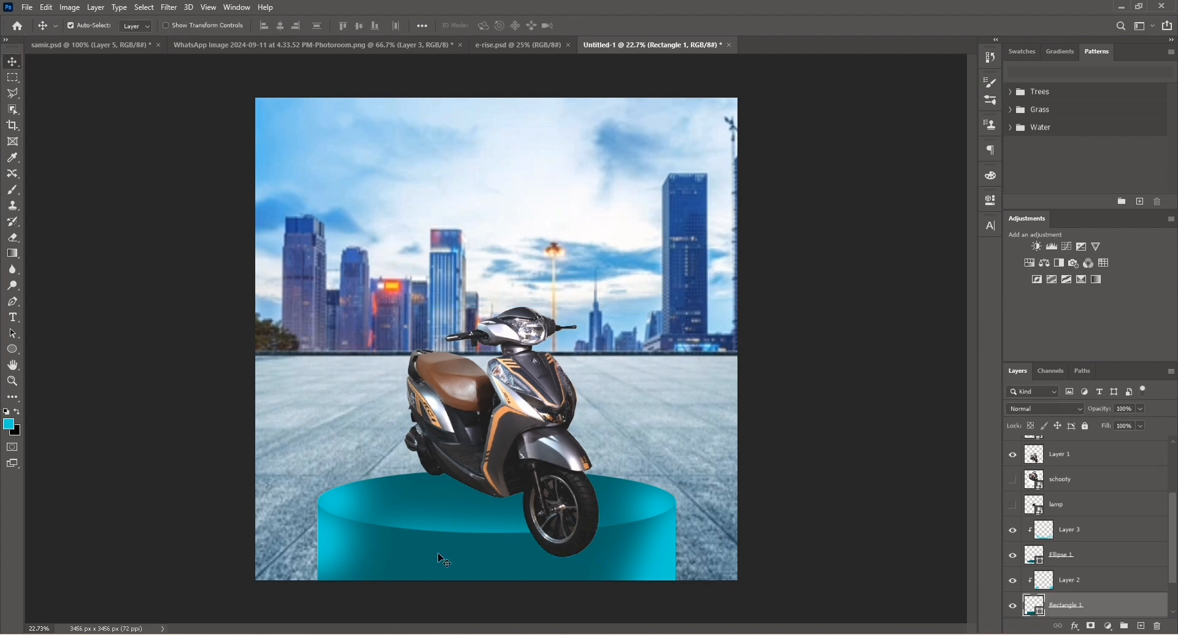
shift+click(1089, 531)
right_click(1088, 532)
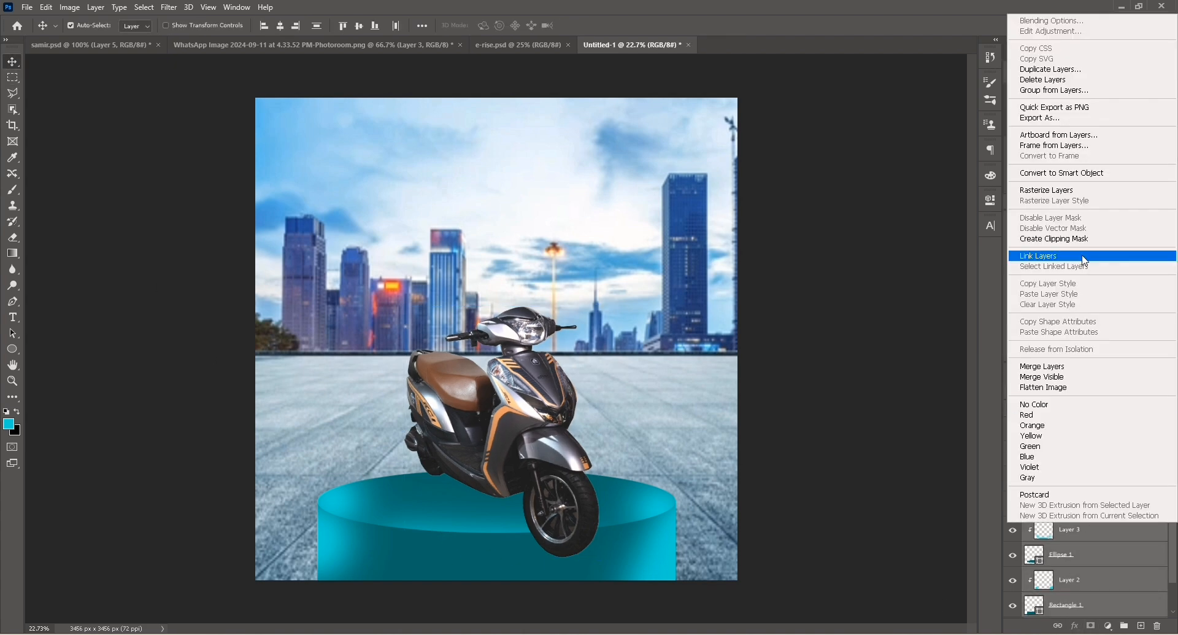
click(1059, 180)
Transform the podium smart object wider and flatter, and reposition it beneath the scooter.
key(ctrl+t)
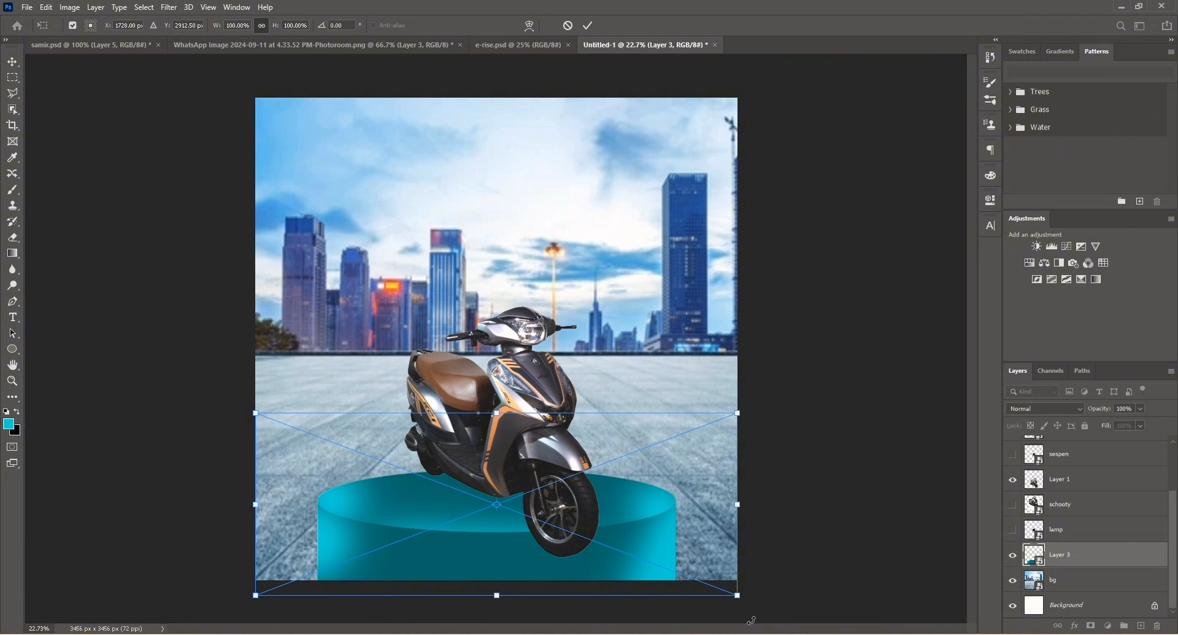
drag(740, 597, 816, 628)
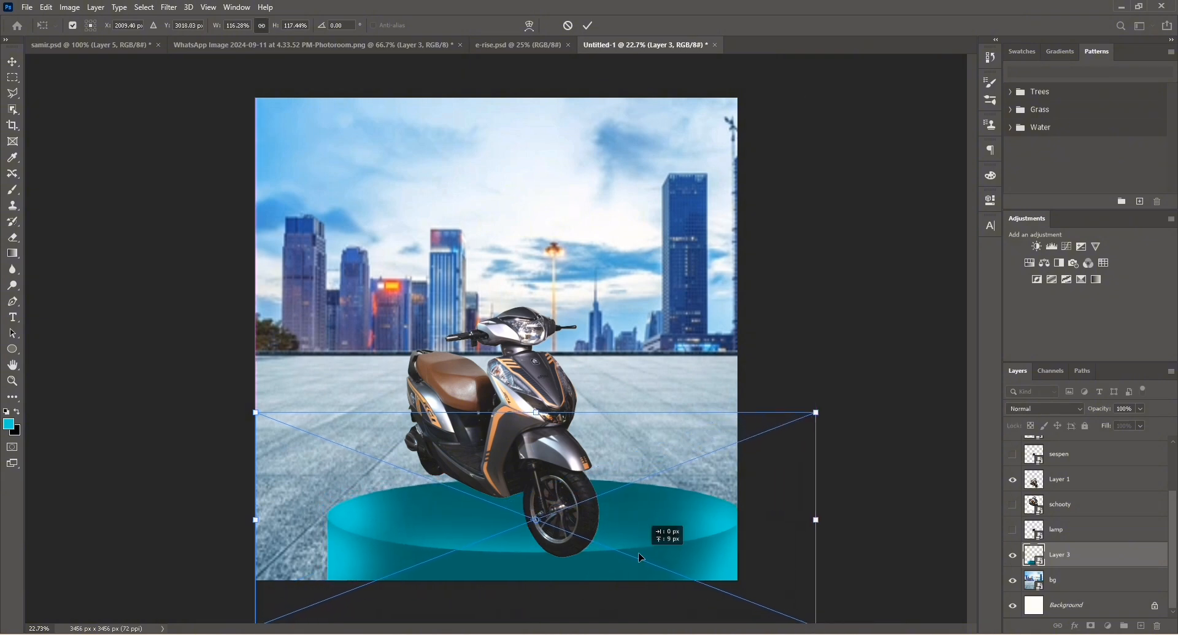
drag(650, 562, 592, 550)
drag(485, 402, 477, 362)
key(Return)
drag(359, 500, 385, 534)
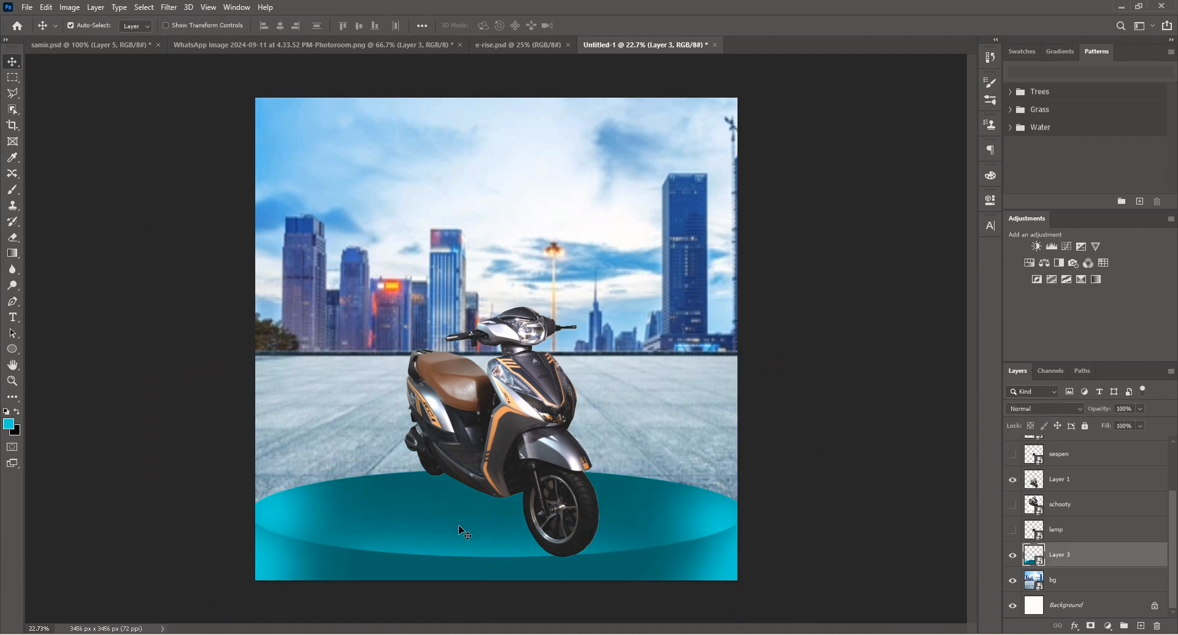
Stretch the podium to about 153% width and 155% height so it extends past the canvas edges.
click(115, 249)
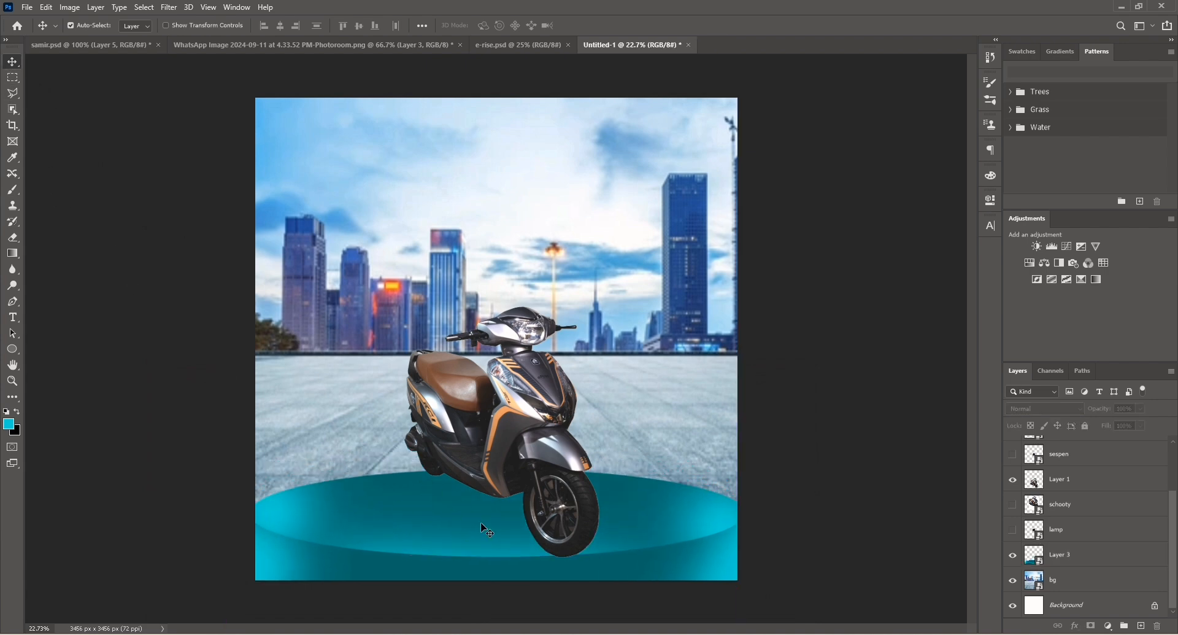
click(592, 562)
key(ctrl+t)
drag(498, 470, 492, 364)
drag(391, 516, 396, 534)
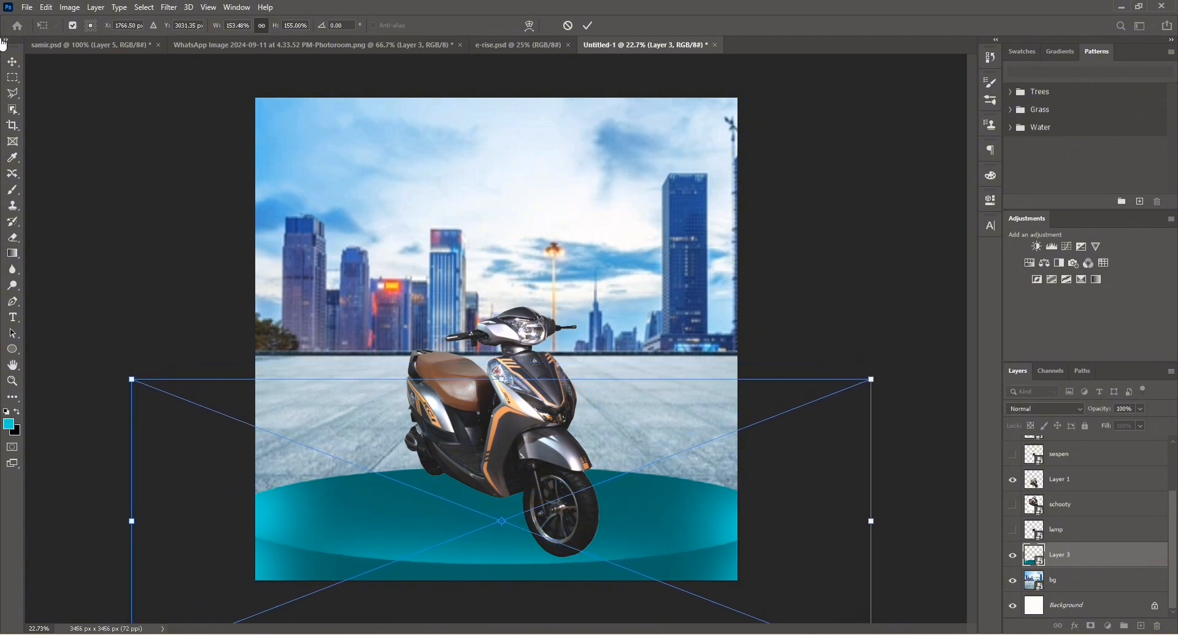
key(Return)
Delete the hidden schooty layer.
click(77, 143)
click(515, 418)
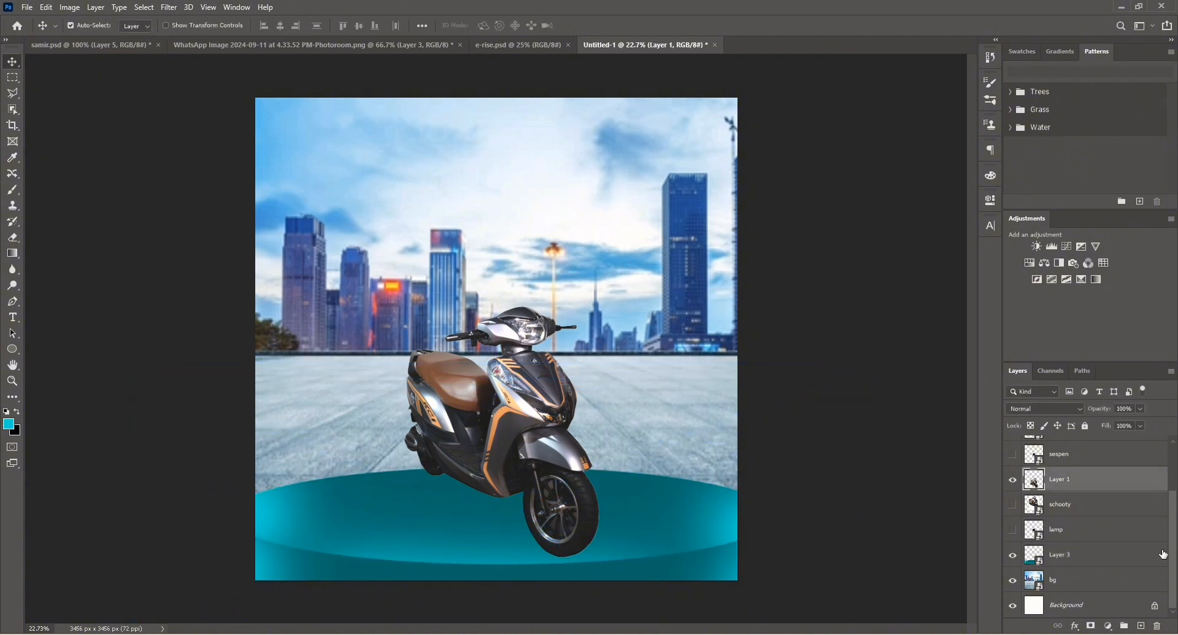
click(1130, 509)
click(1158, 625)
Add a new layer above the scooter and brush a soft black shadow under the front wheel.
click(539, 239)
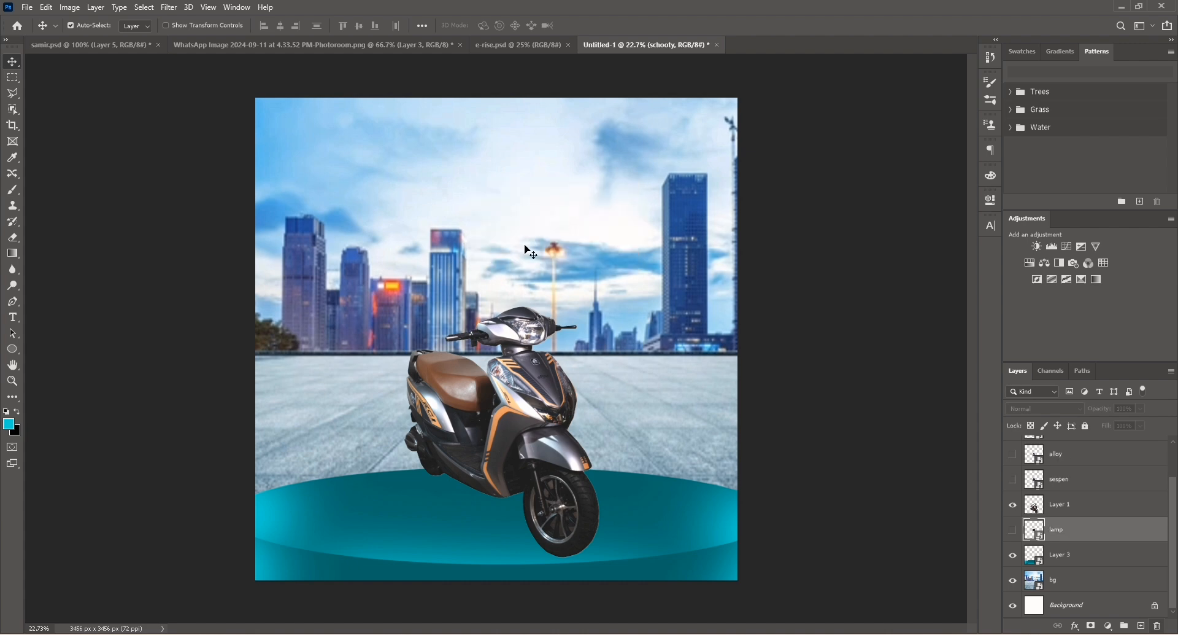
click(1078, 506)
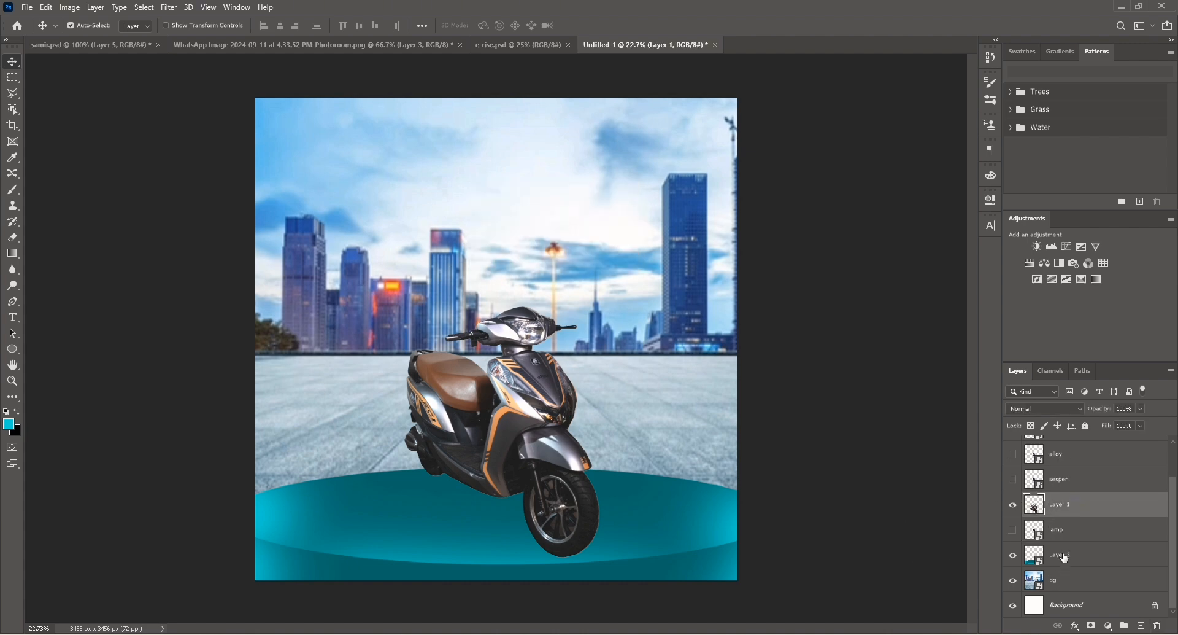
click(1137, 627)
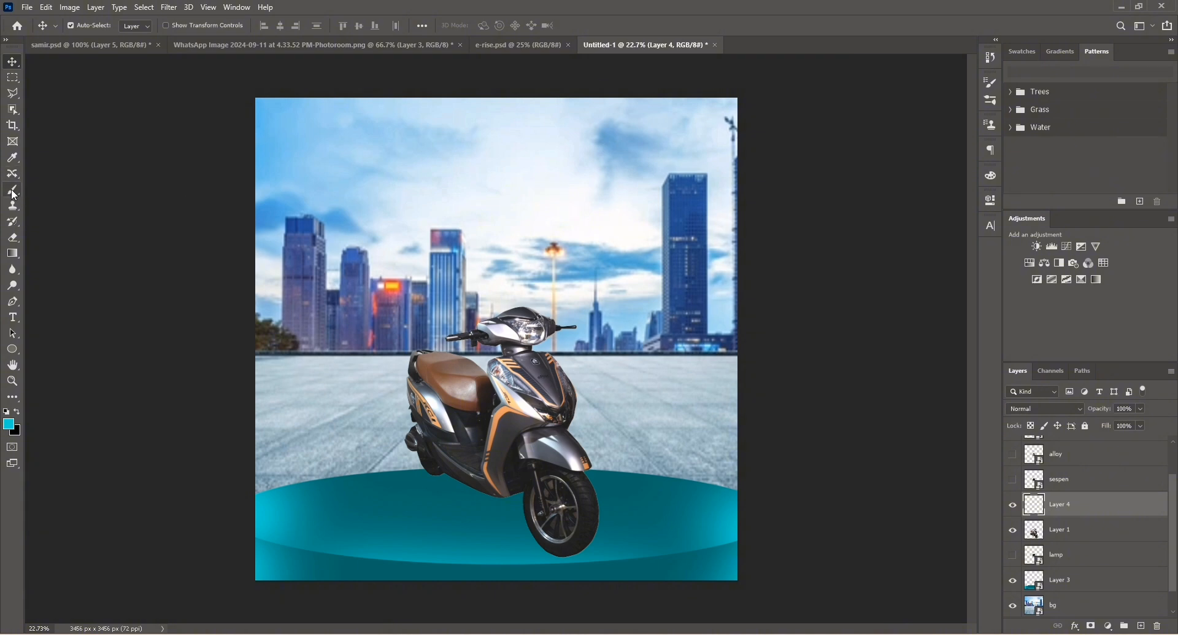
click(13, 190)
click(6, 412)
drag(476, 531, 452, 500)
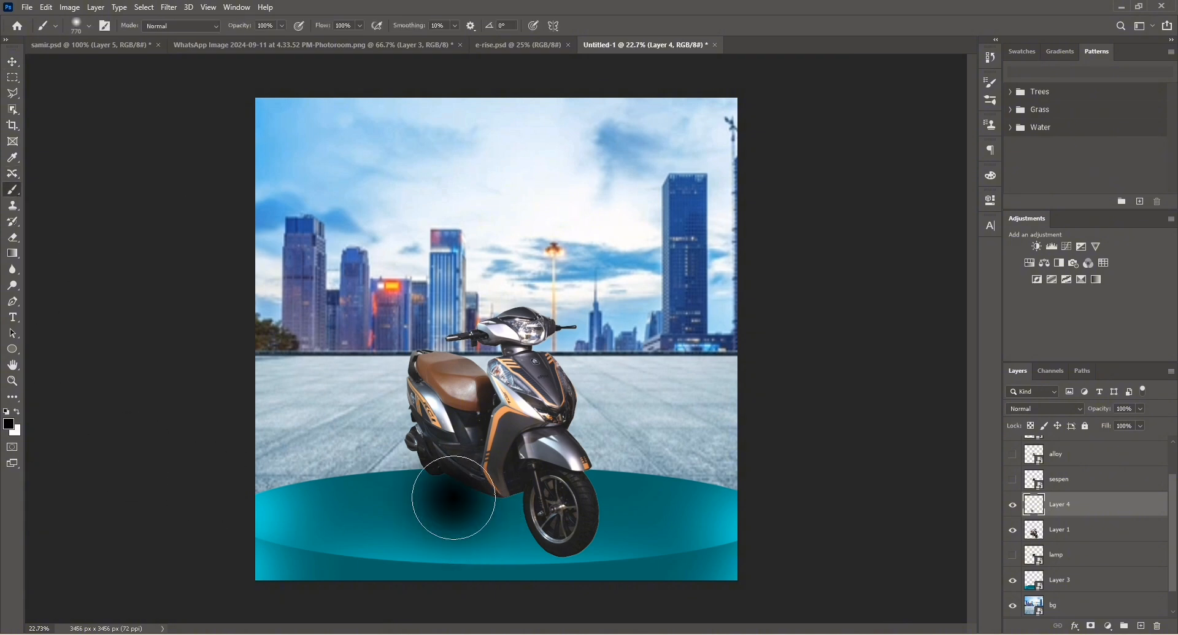
Squash the shadow flat under the front wheel and move its layer beneath the scooter layer.
click(12, 61)
key(ctrl+t)
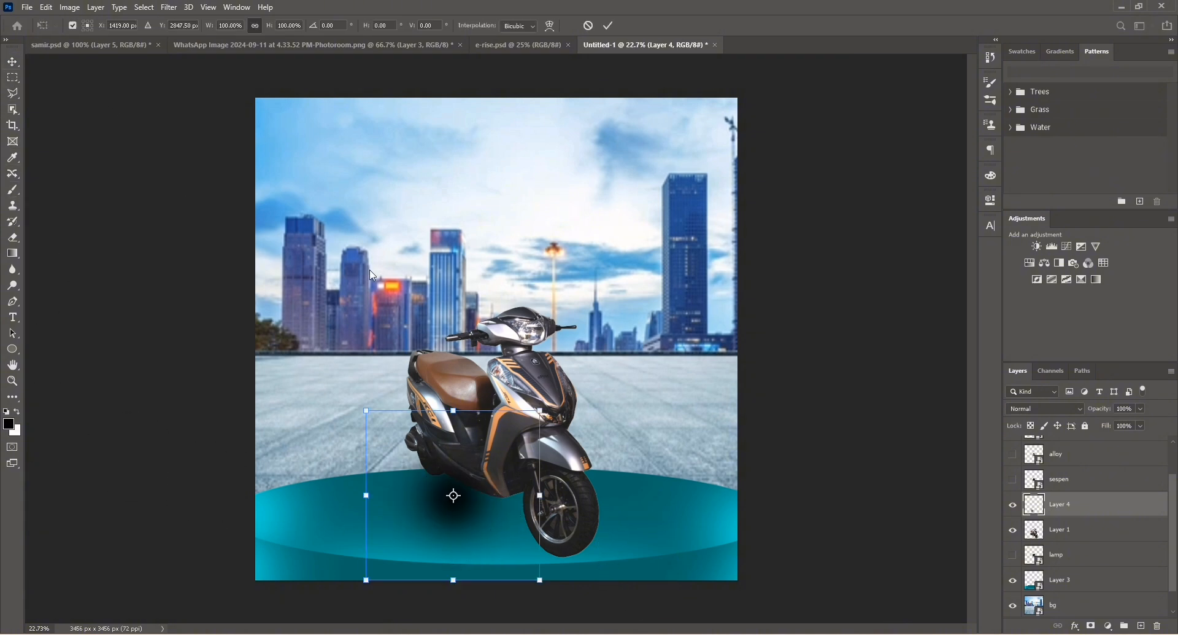
drag(455, 410, 569, 555)
key(Return)
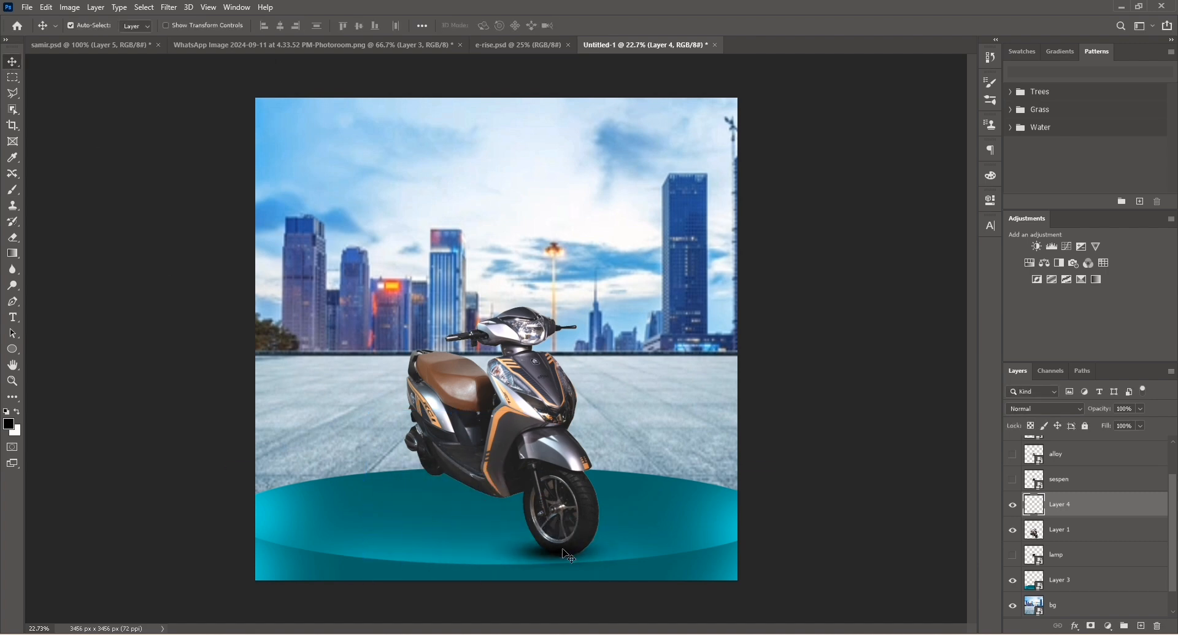
drag(1090, 509, 1083, 537)
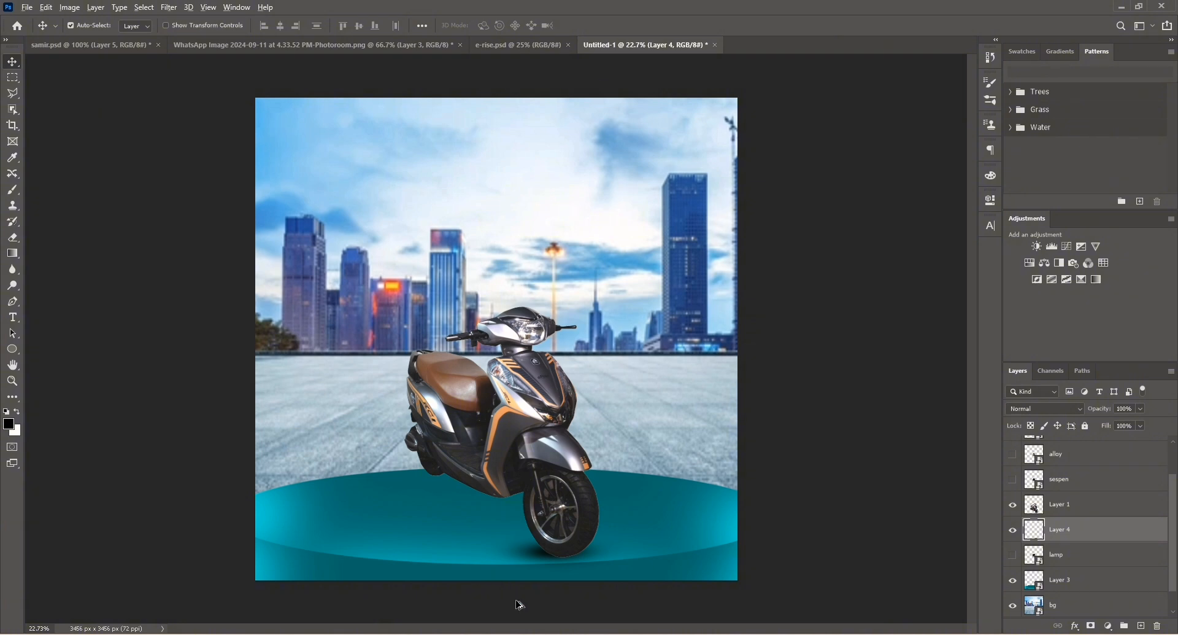
Duplicate the shadow under the rear wheel, scaling and rotating it about 9° to match the scooter.
scroll(533, 543, up, 7)
scroll(560, 569, up, 1)
drag(543, 565, 270, 364)
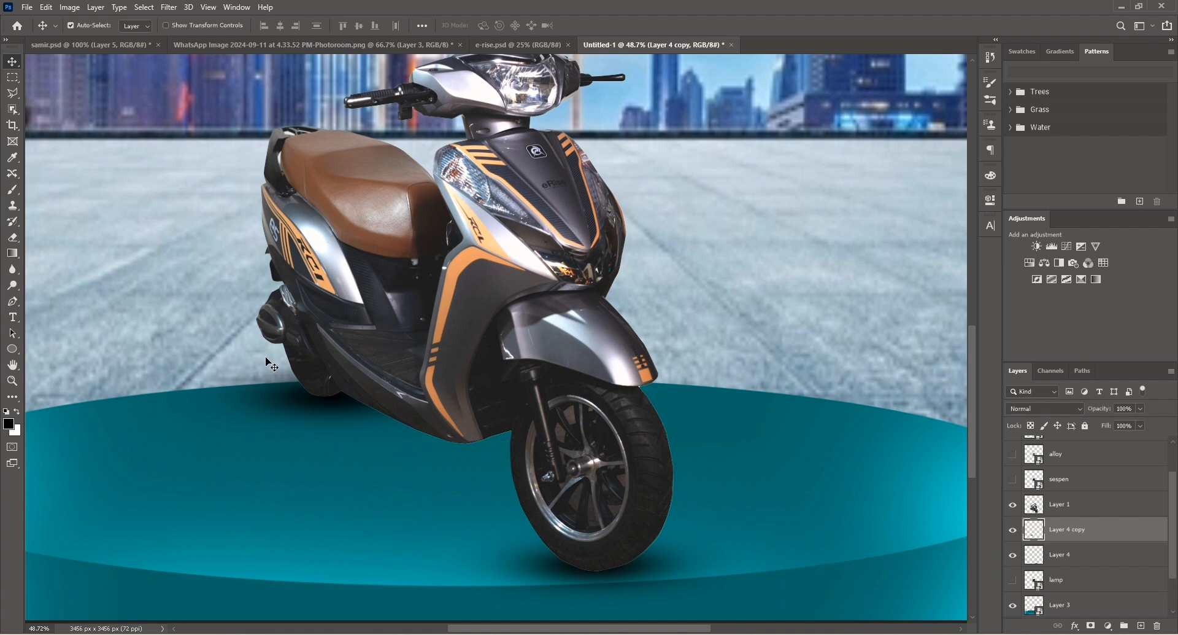
key(ctrl+t)
drag(145, 349, 234, 392)
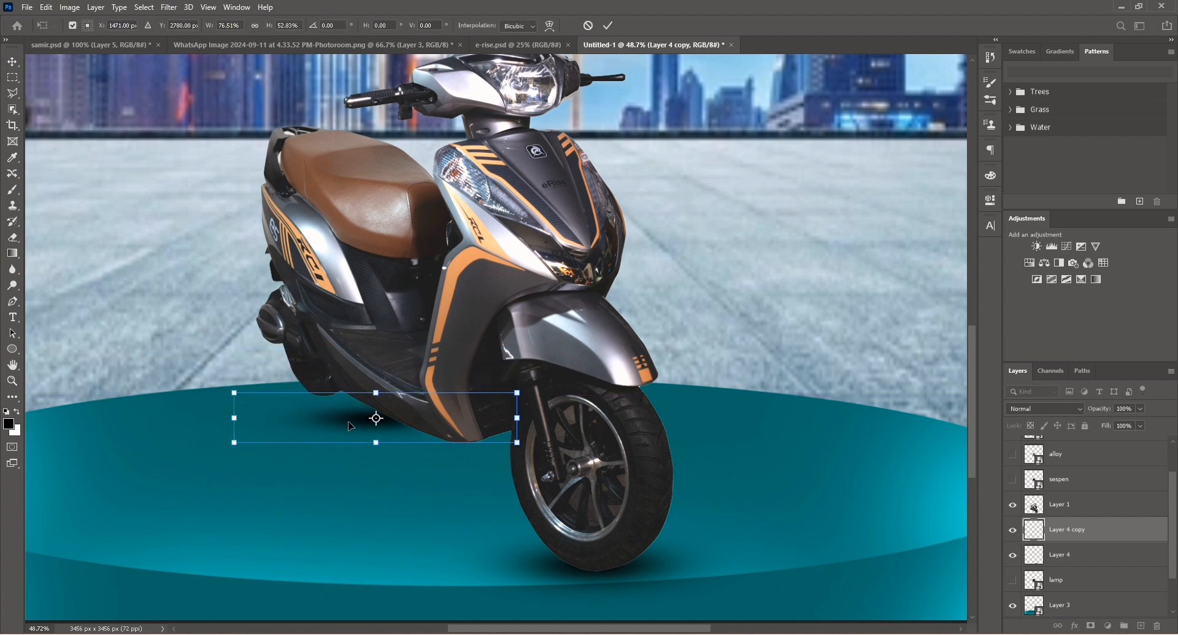
drag(355, 425, 304, 401)
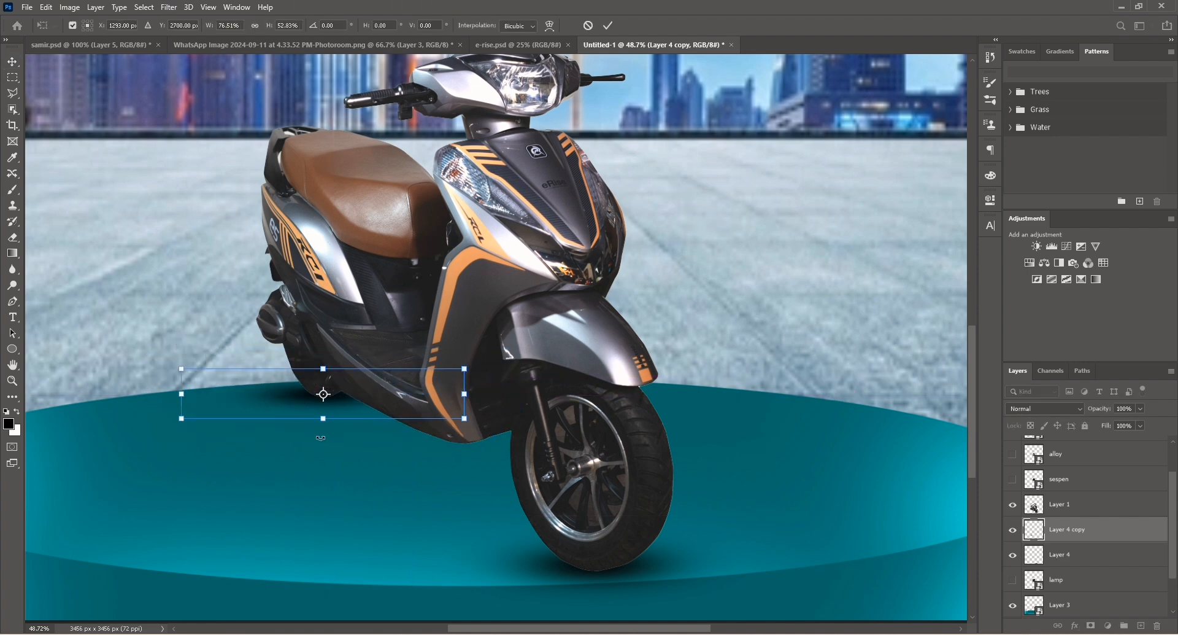
key(shift+Down)
drag(475, 428, 462, 450)
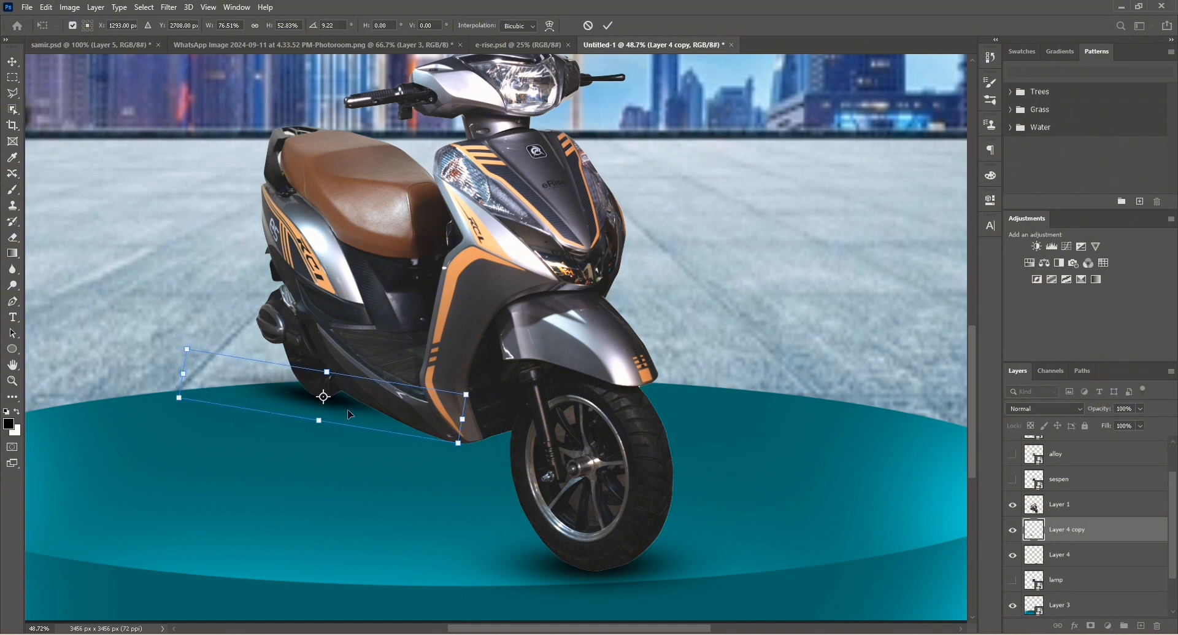
click(12, 62)
click(113, 202)
click(552, 572)
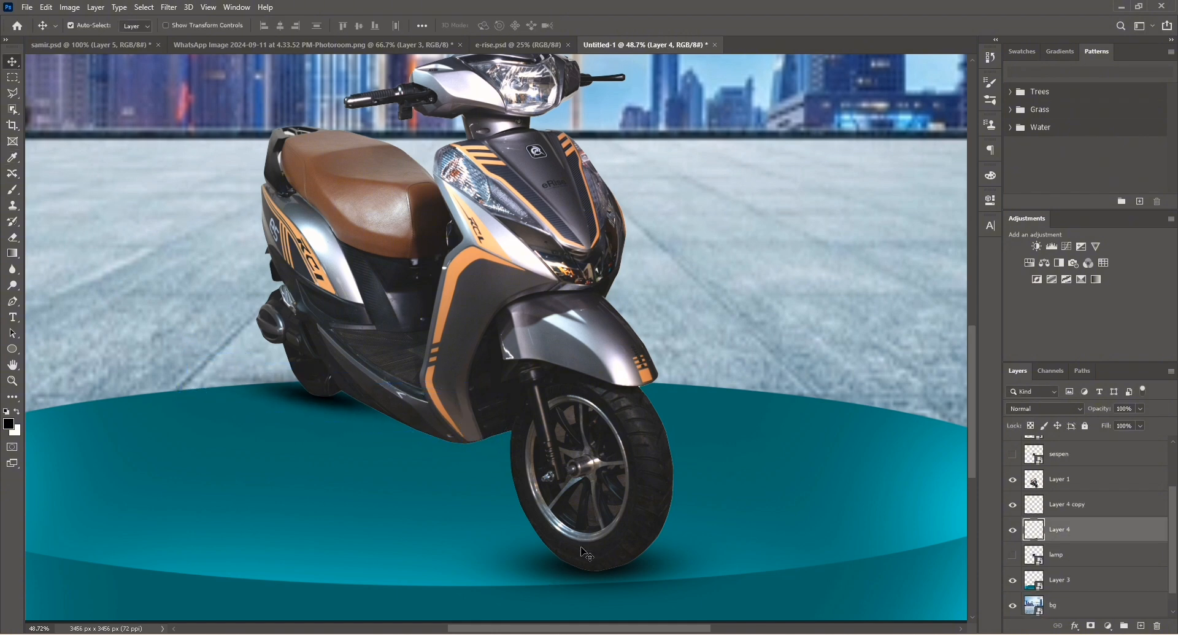
Add a new layer clipped to the scooter and brush dark shading along the front tyre's base.
click(1073, 485)
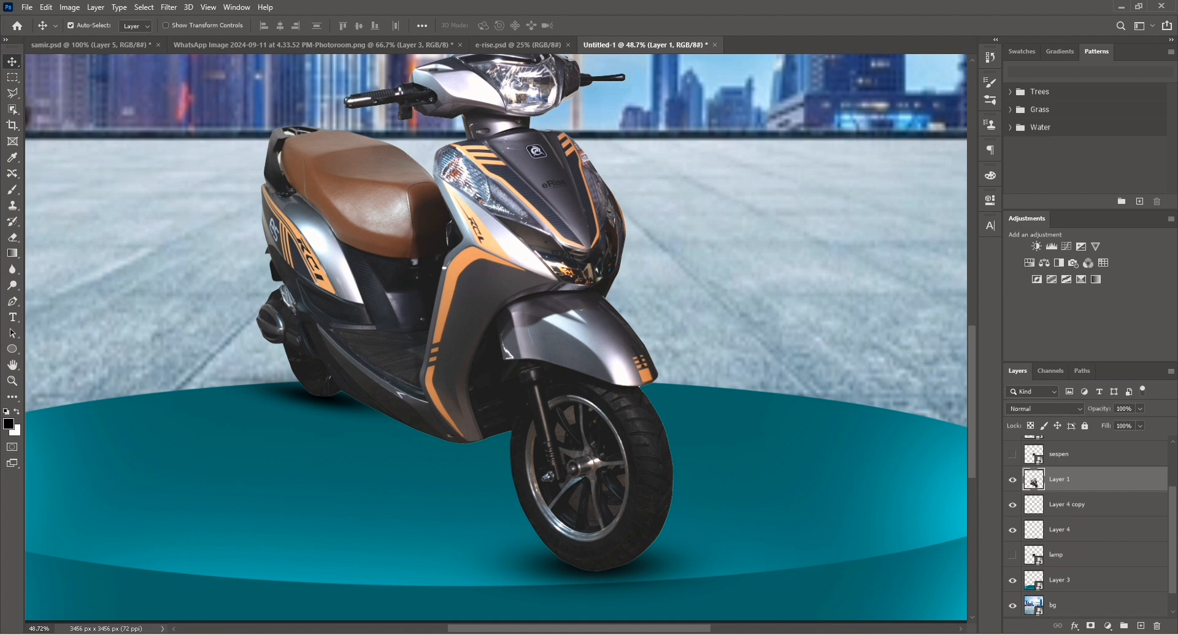
click(1141, 626)
key(b)
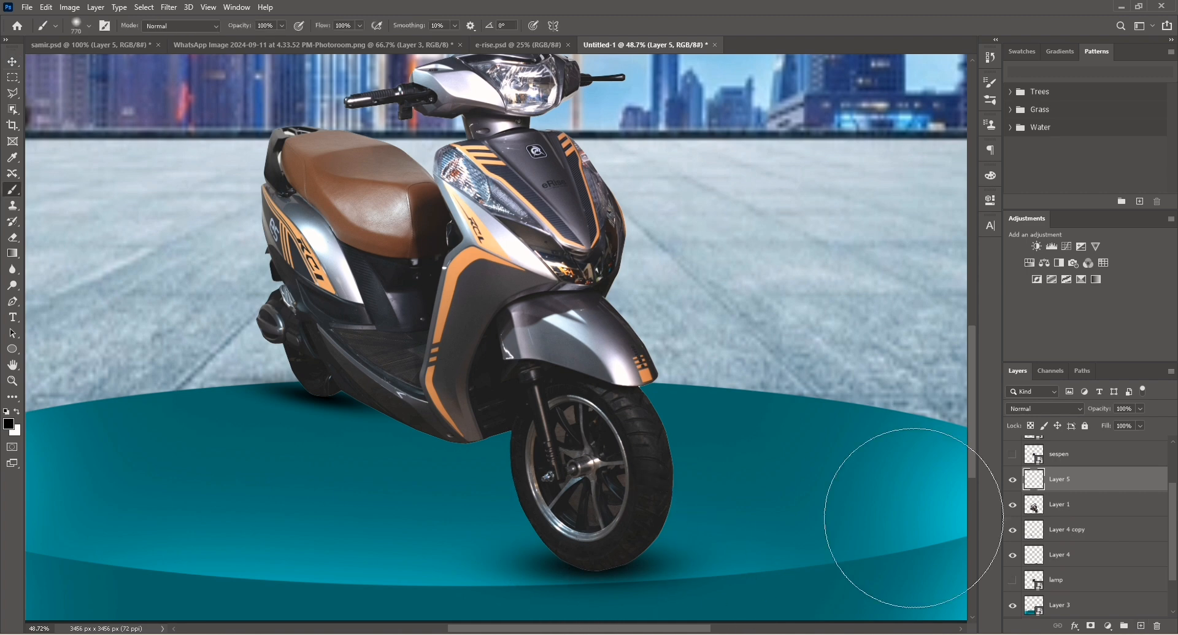
alt+click(1088, 490)
key(bracketleft)
key(bracketleft)
key(bracketleft)
key(bracketleft)
key(bracketleft)
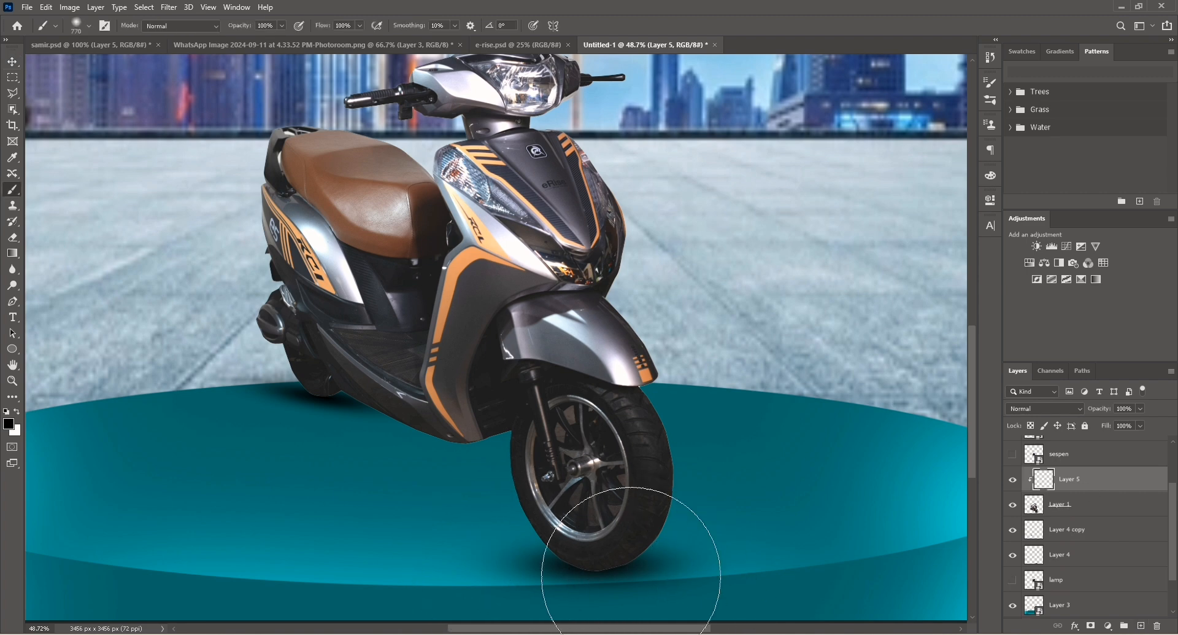
scroll(607, 605, up, 3)
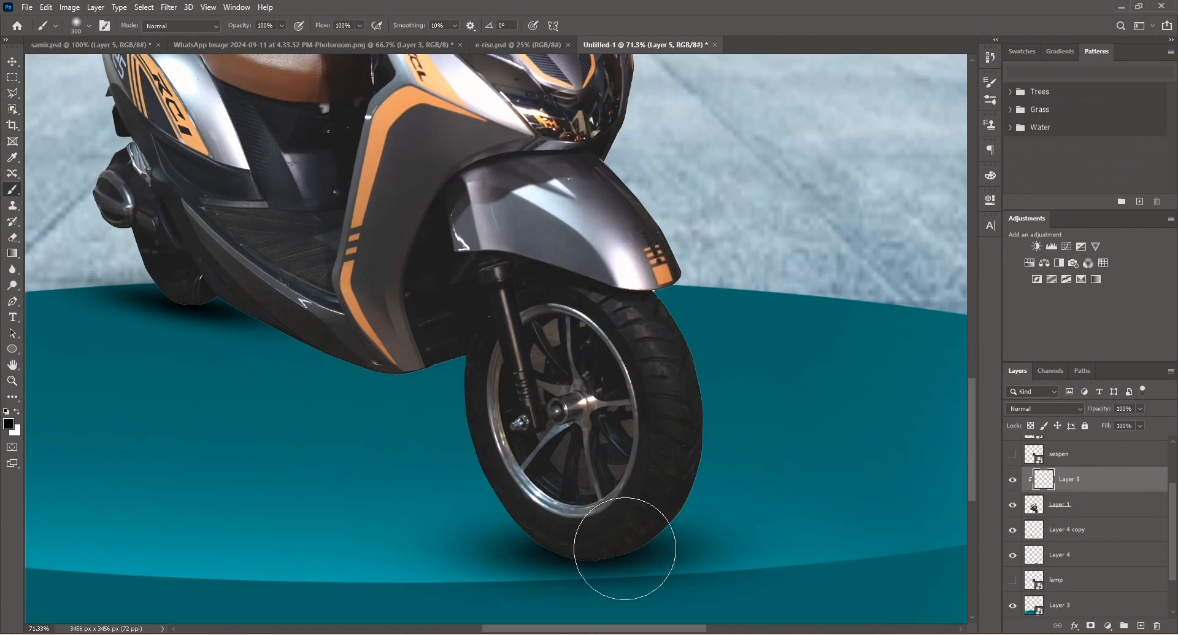
scroll(623, 547, up, 3)
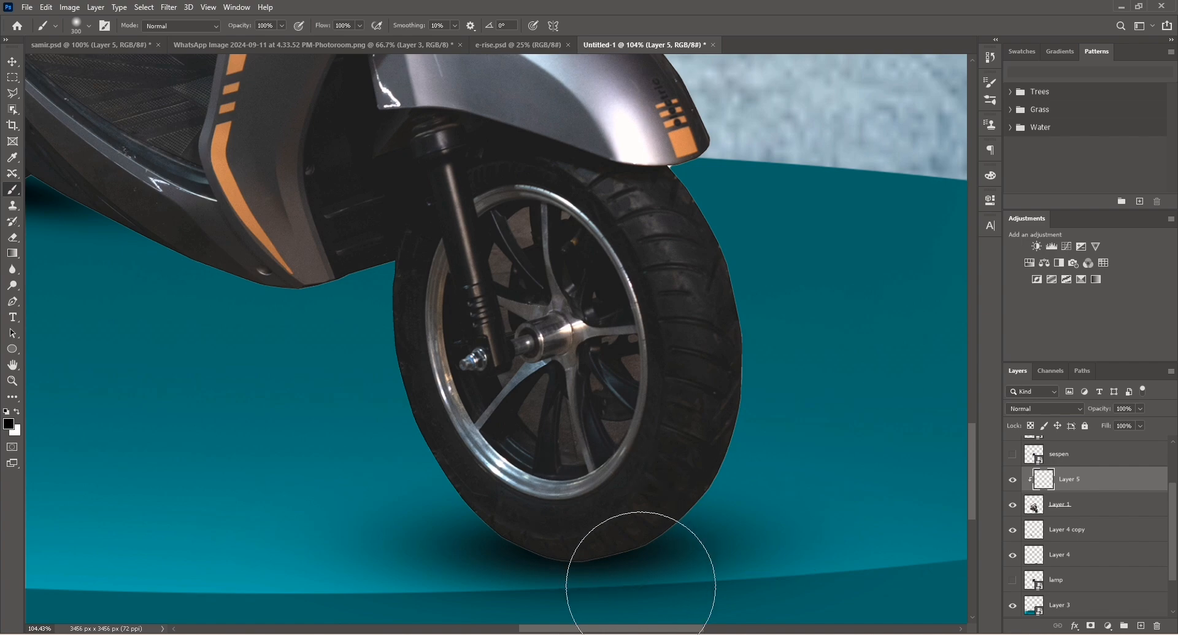
drag(641, 584, 477, 600)
Delete the clipped shading layer.
scroll(451, 571, left, 5)
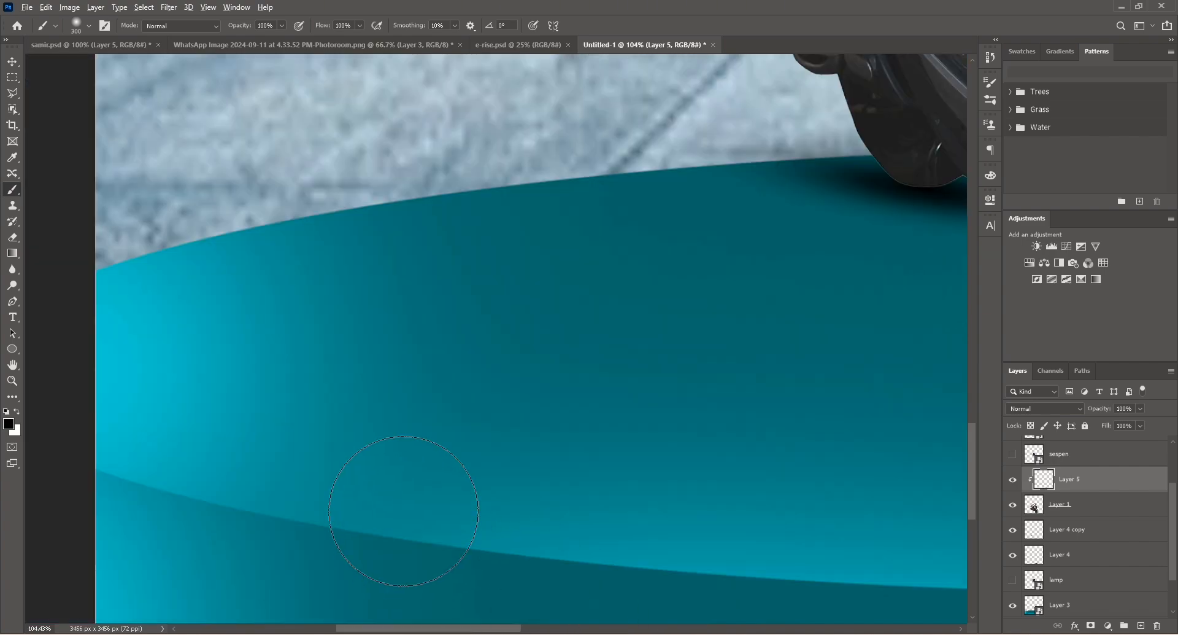
scroll(364, 498, down, 11)
scroll(778, 533, up, 1)
scroll(781, 528, up, 3)
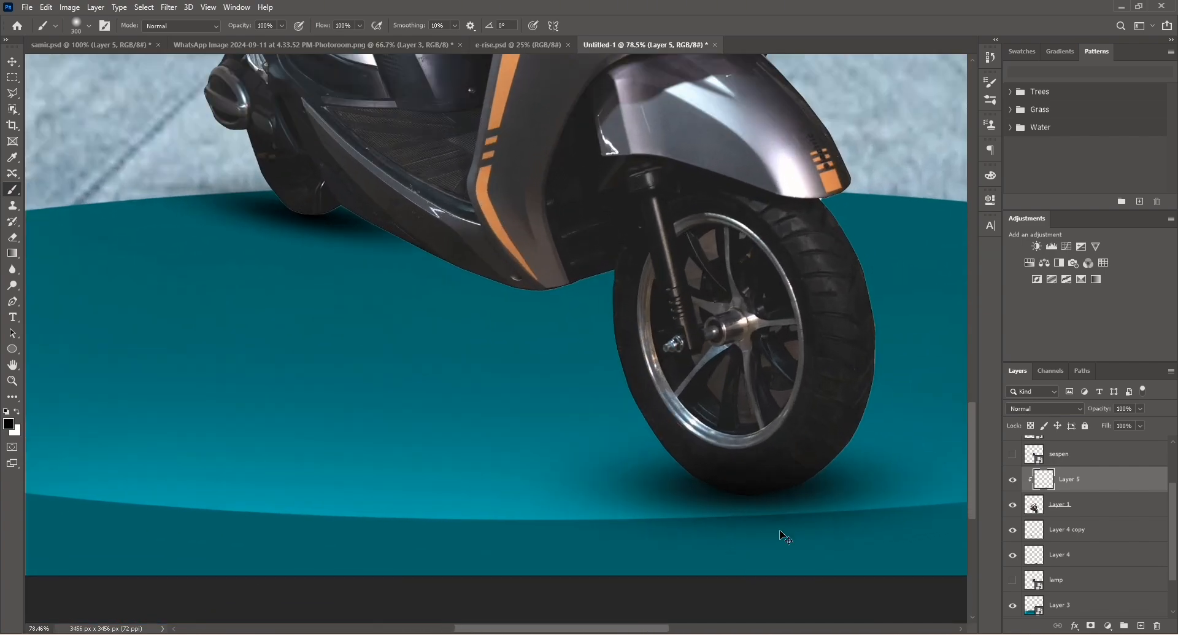
scroll(703, 513, down, 3)
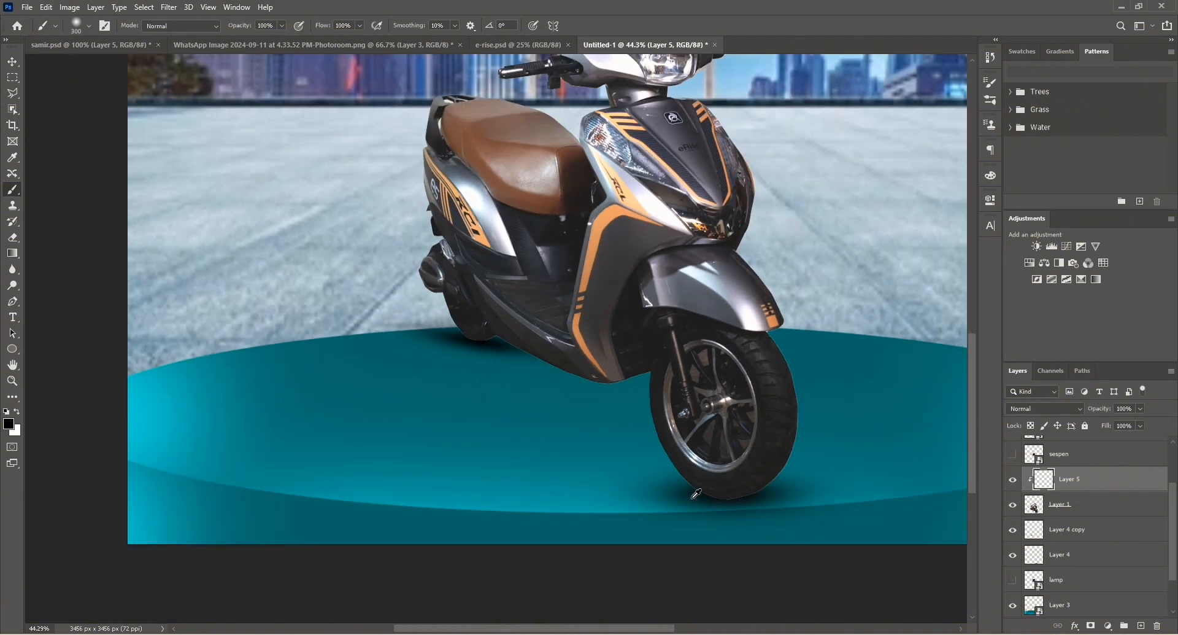
key(v)
key(Delete)
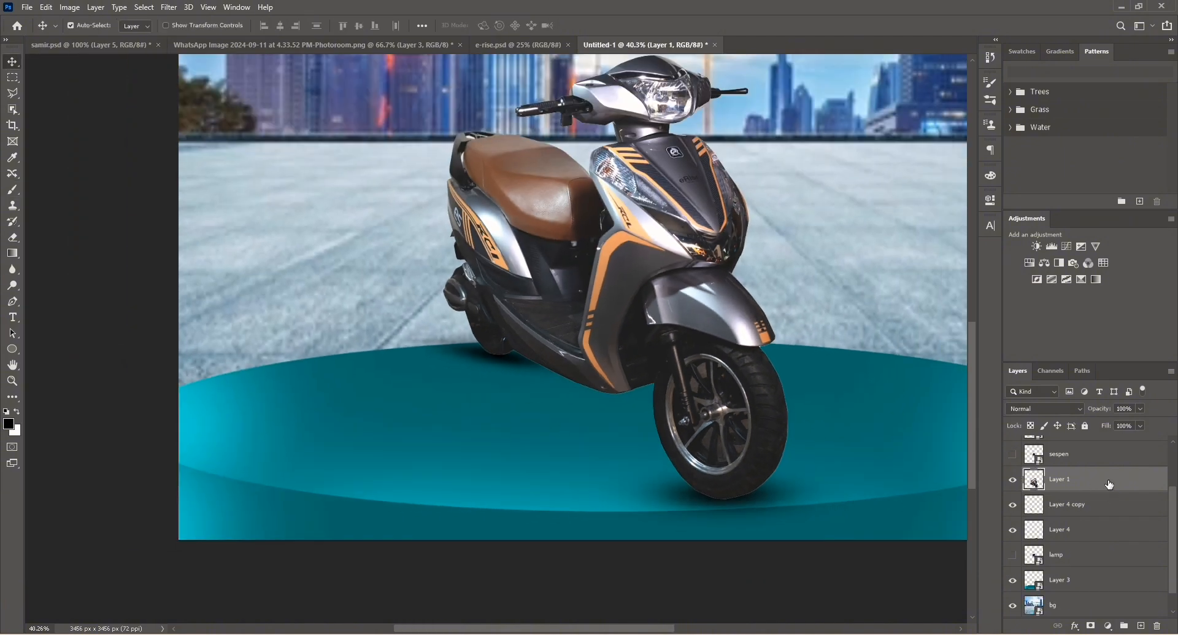
Add an Exposure adjustment layer clipped to the scooter layer.
click(1109, 626)
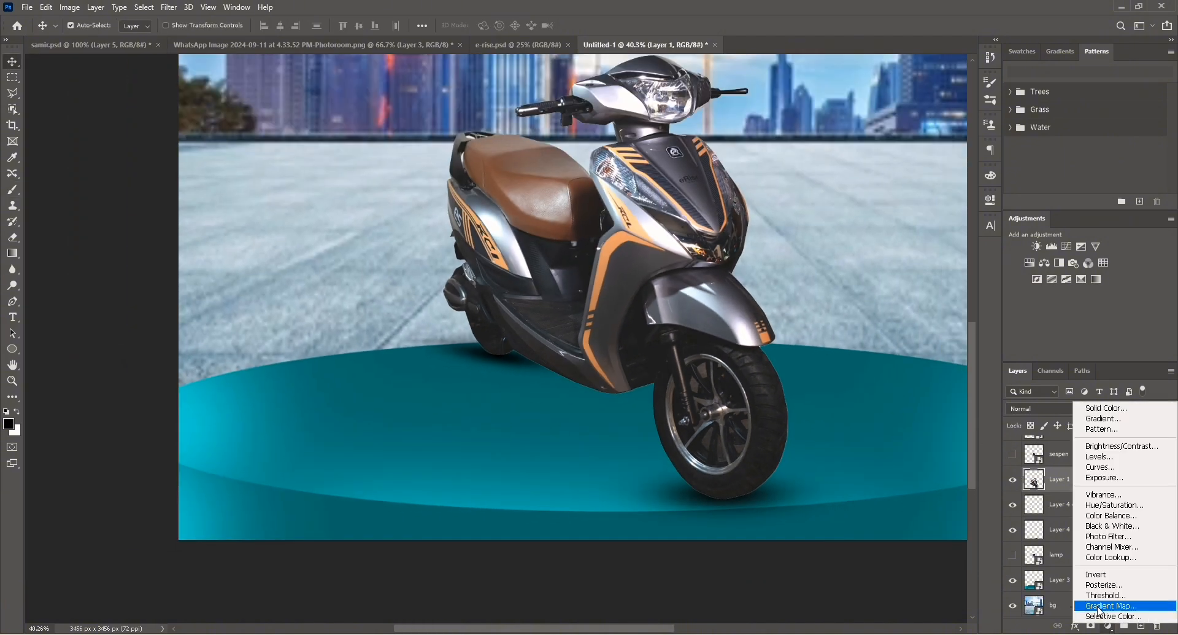
click(1100, 484)
click(892, 406)
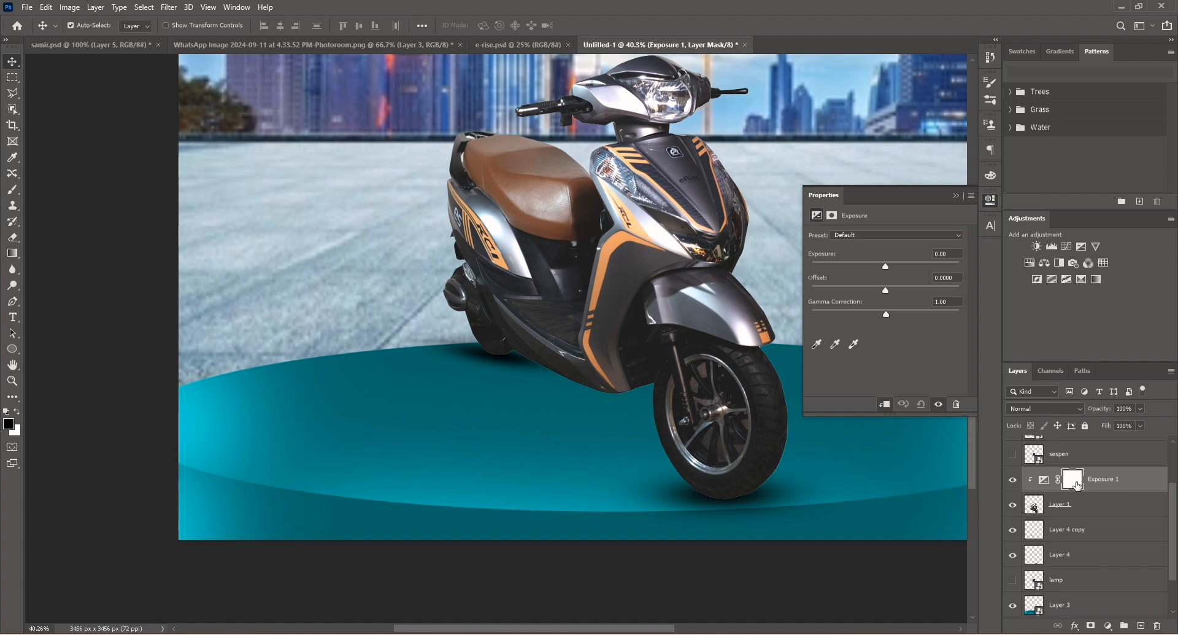
key(Delete)
scroll(1077, 486, up, 1)
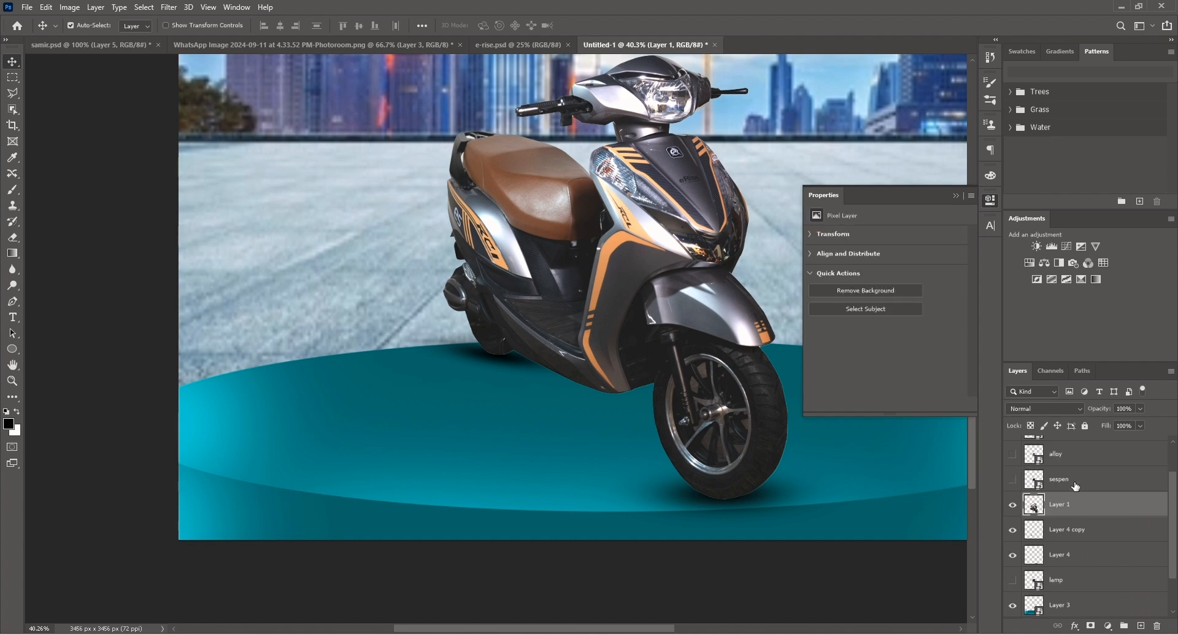
key(ctrl+z)
Replace the Exposure adjustment layer's white mask with a black mask.
drag(1073, 507, 1157, 625)
click(532, 245)
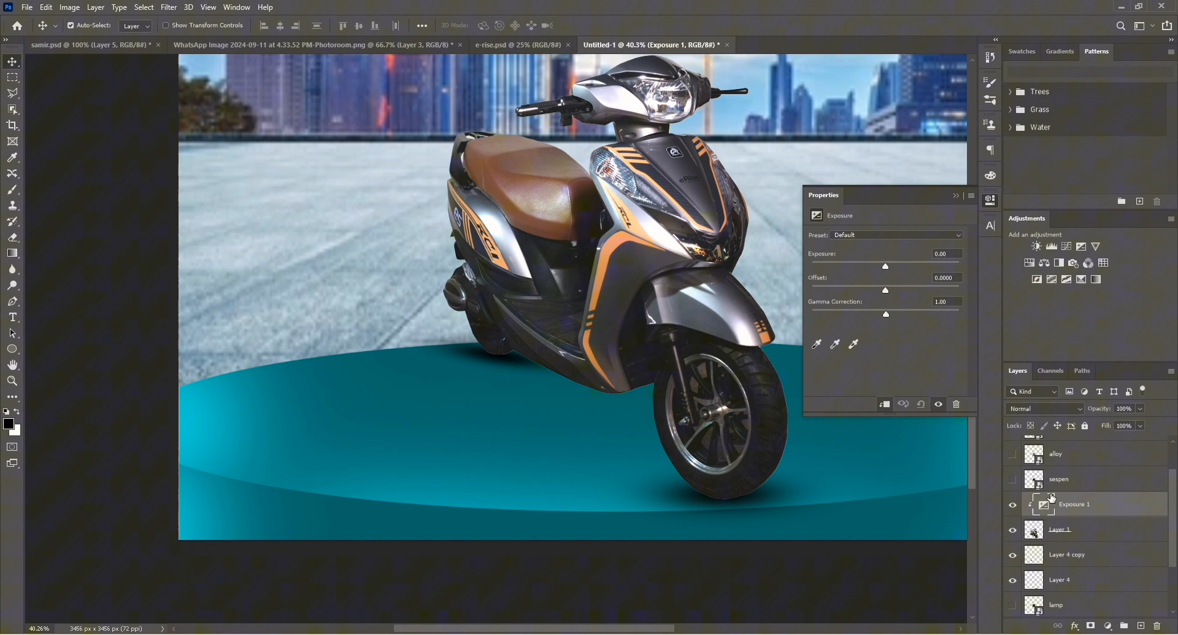
alt+click(1091, 625)
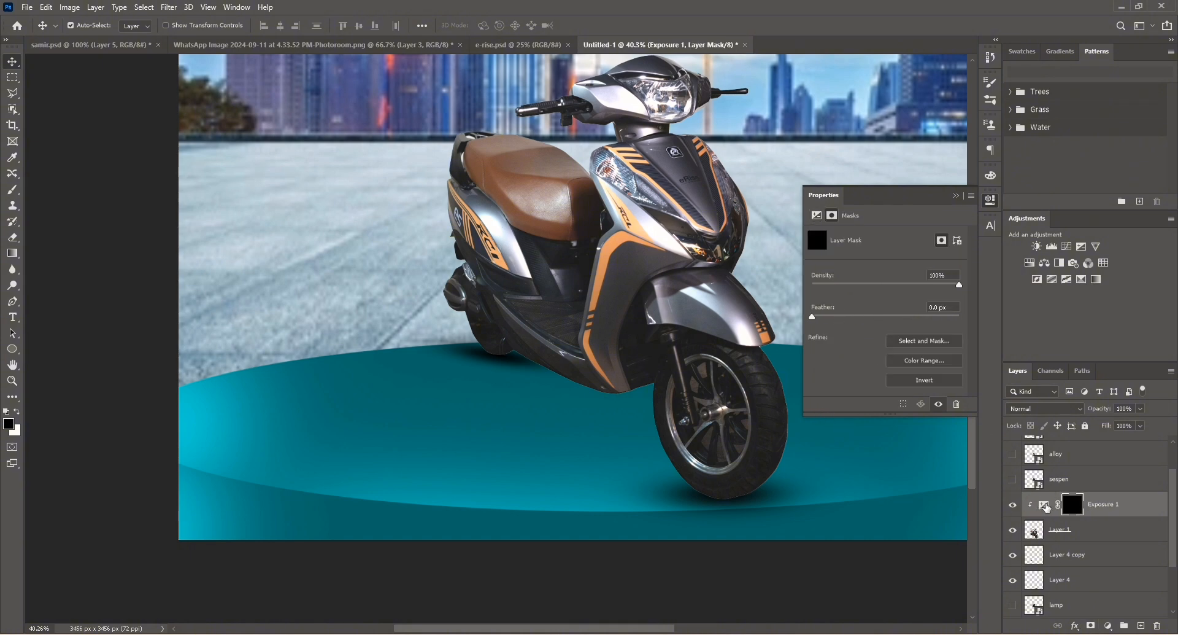
Set the Exposure adjustment to -20.00 and close the properties panel.
click(1045, 505)
drag(887, 267, 900, 267)
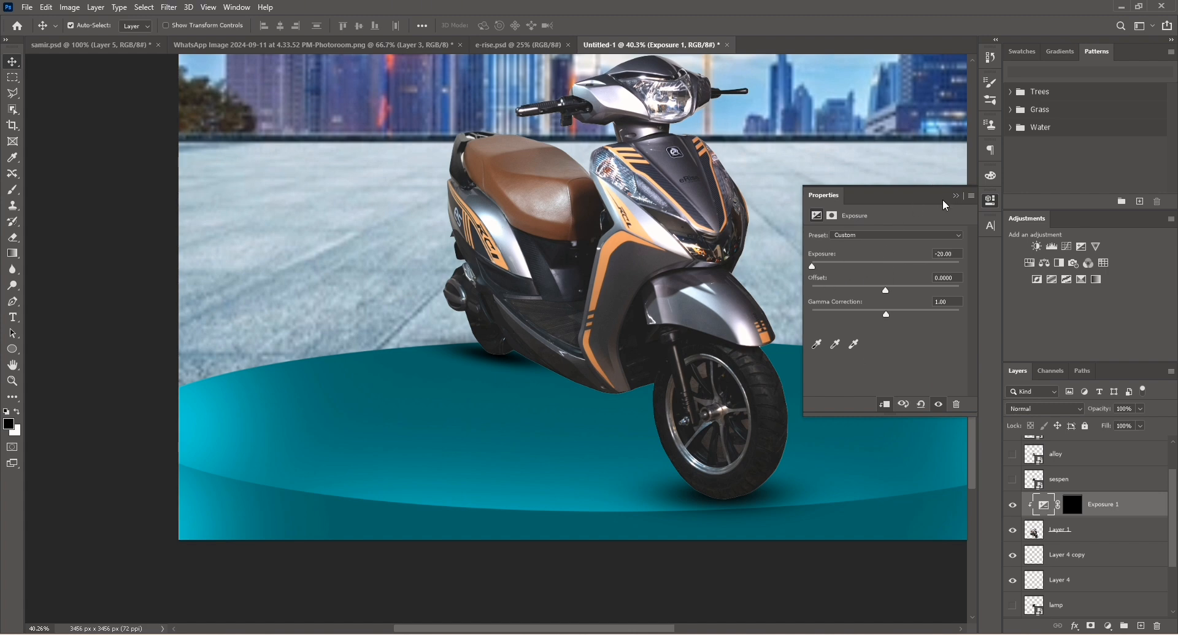
click(955, 195)
Paint white on the Exposure mask with the Brush along the base of the rear wheel to darken it.
click(1065, 510)
key(b)
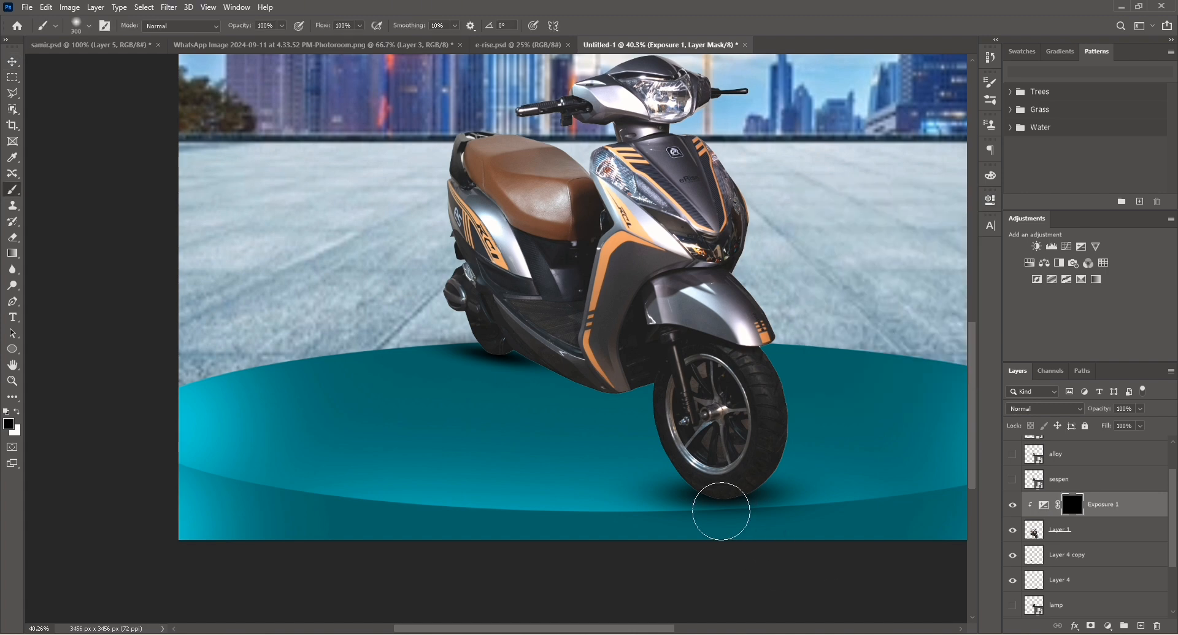
scroll(715, 513, up, 3)
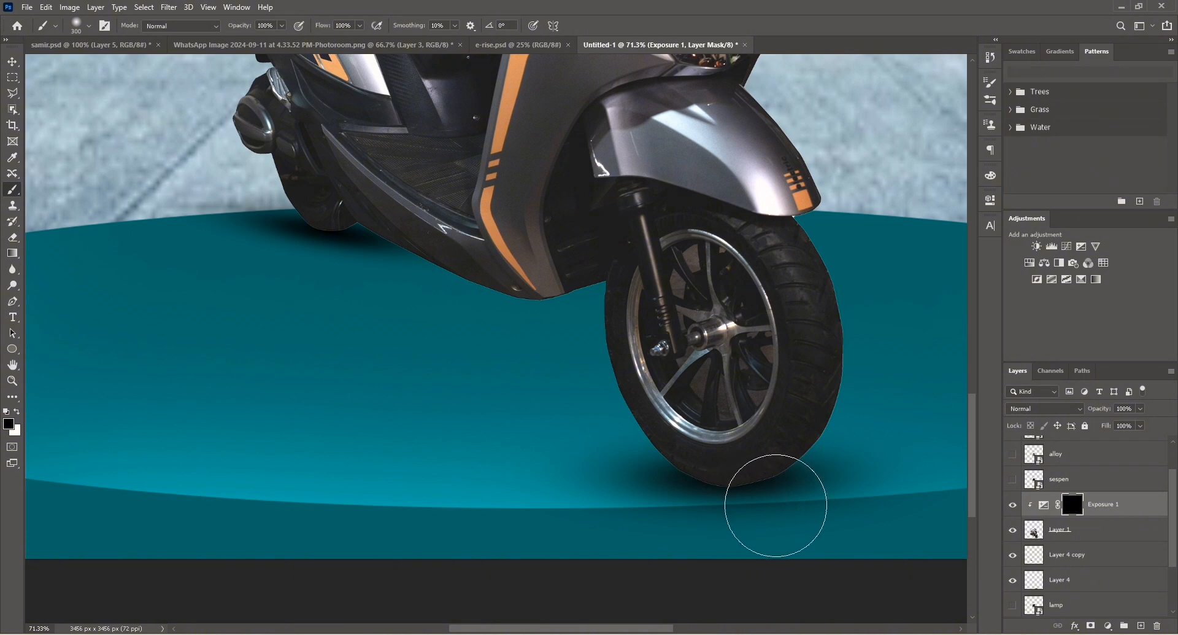
key(x)
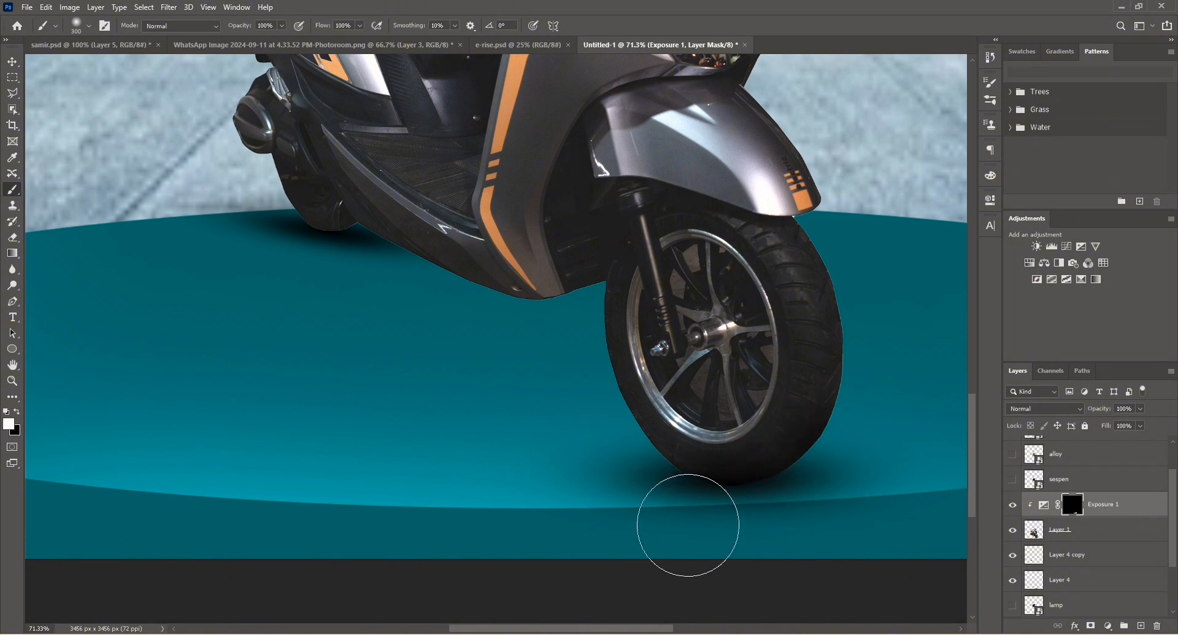
drag(259, 250, 359, 287)
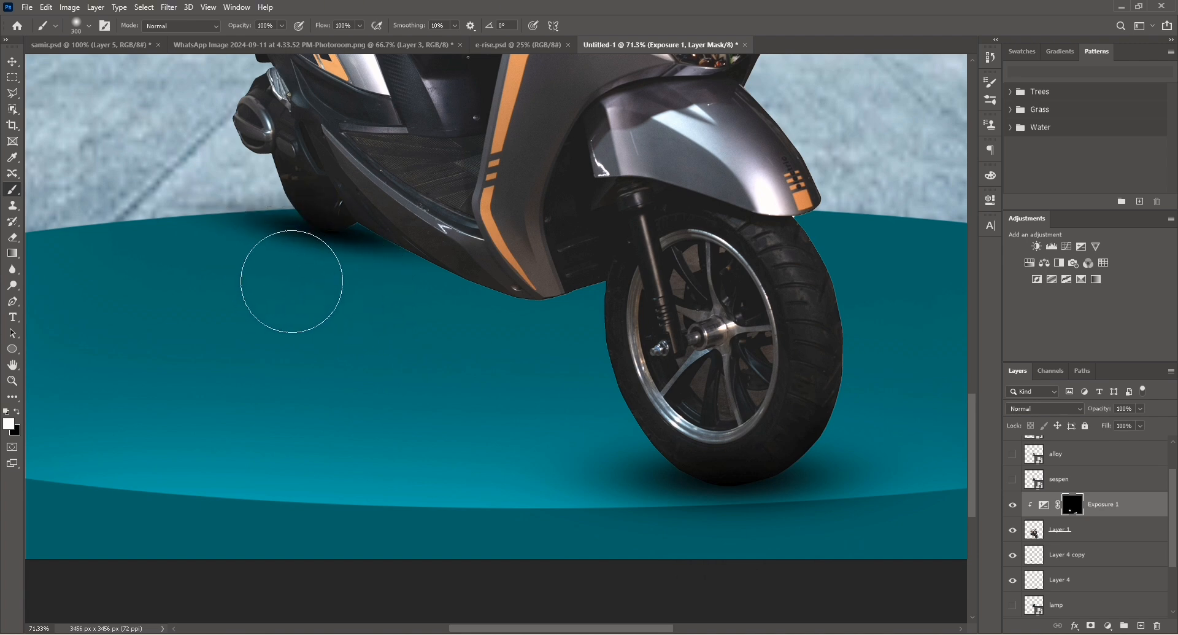
Paste the eRise logo and place it in the canvas's top-left corner.
scroll(679, 492, down, 5)
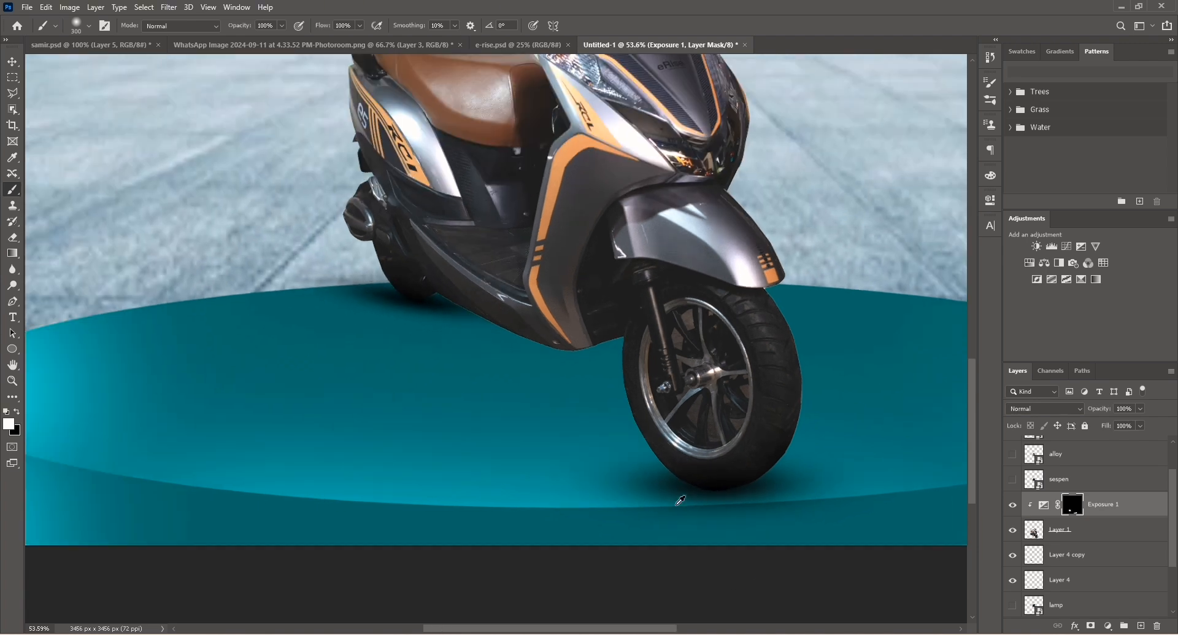
scroll(625, 466, down, 1)
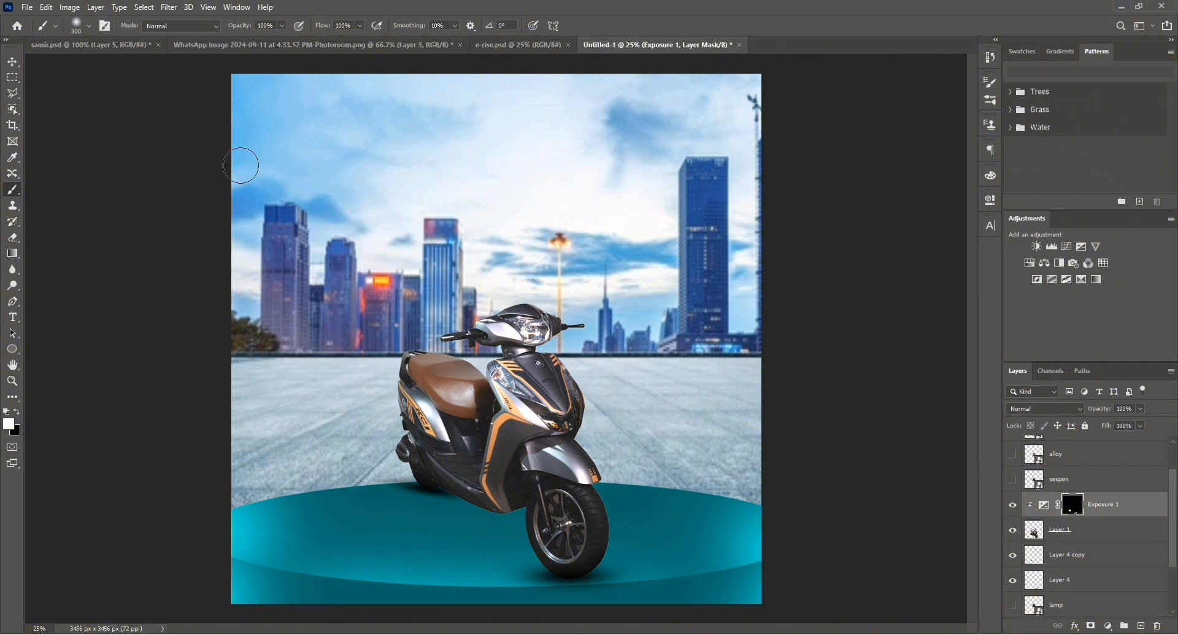
click(12, 62)
scroll(1055, 535, down, 2)
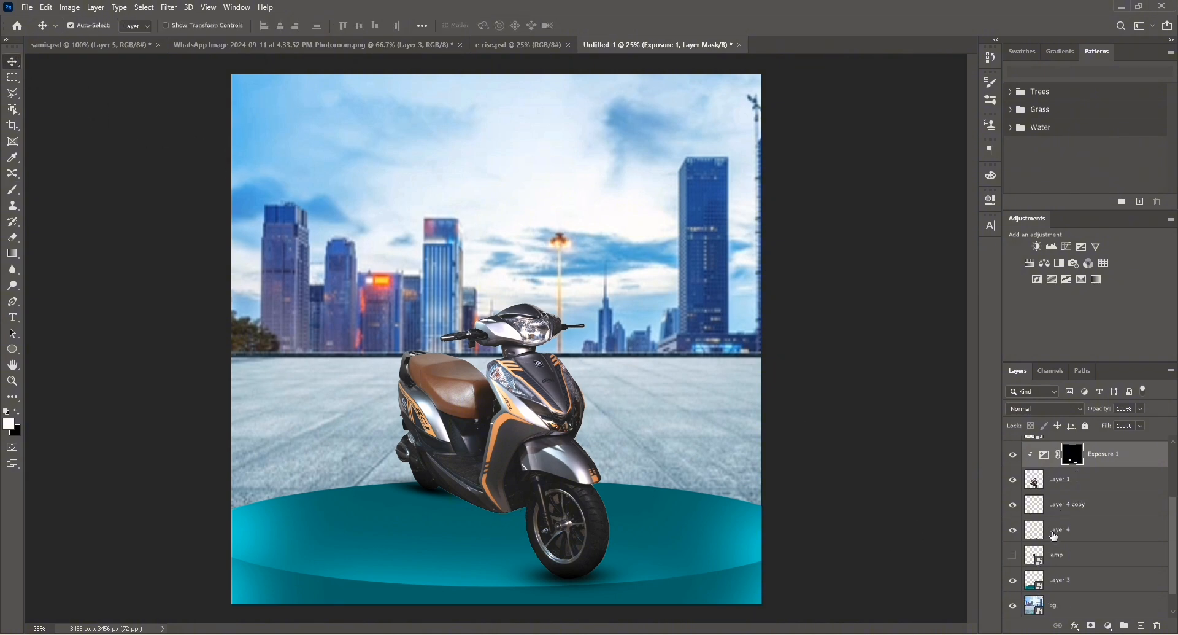
key(ctrl+v)
drag(505, 335, 346, 112)
key(Return)
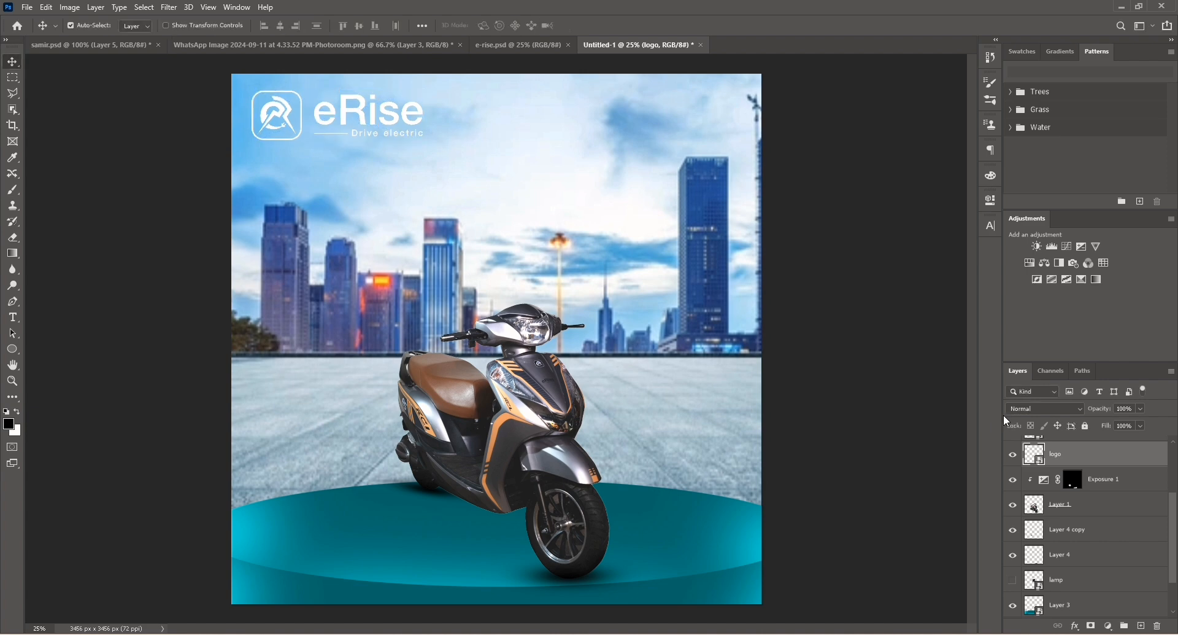
Add a new layer clipped to the logo and fill it with teal 03776b sampled from the podium.
click(1141, 625)
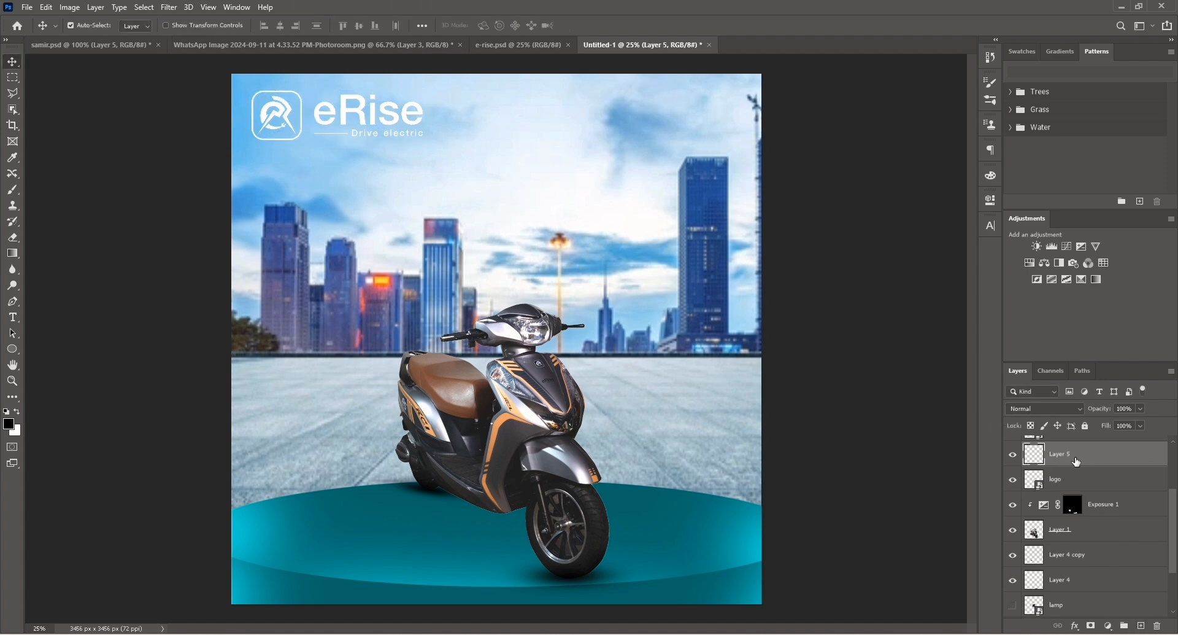
alt+click(1079, 466)
click(10, 428)
click(673, 498)
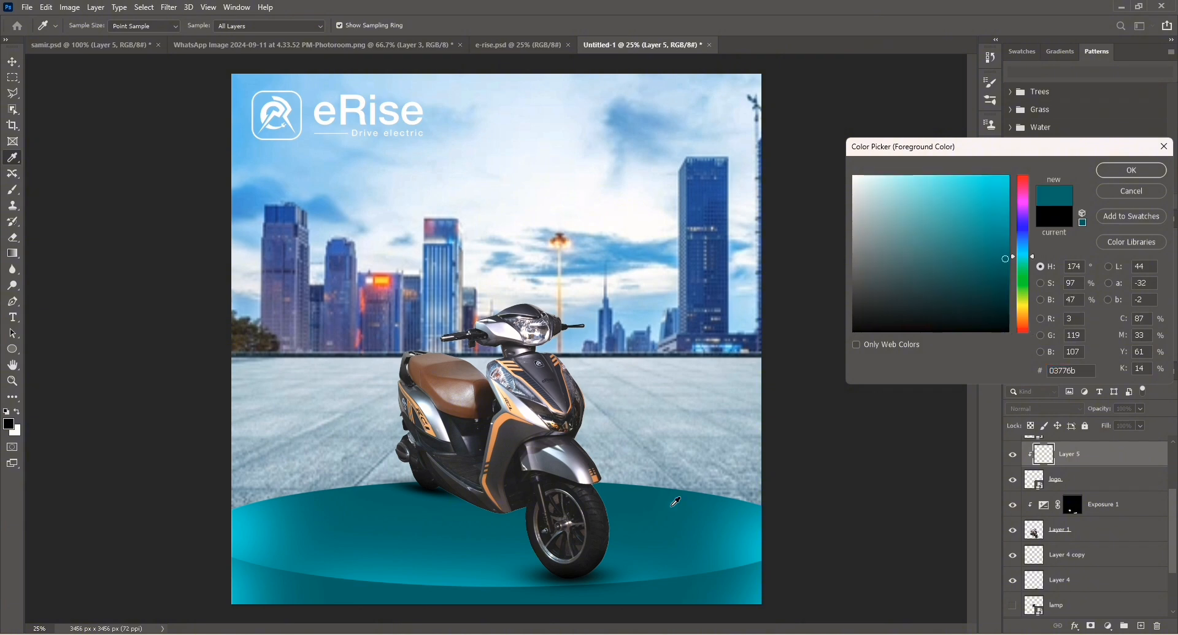
click(1132, 170)
key(alt+BackSpace)
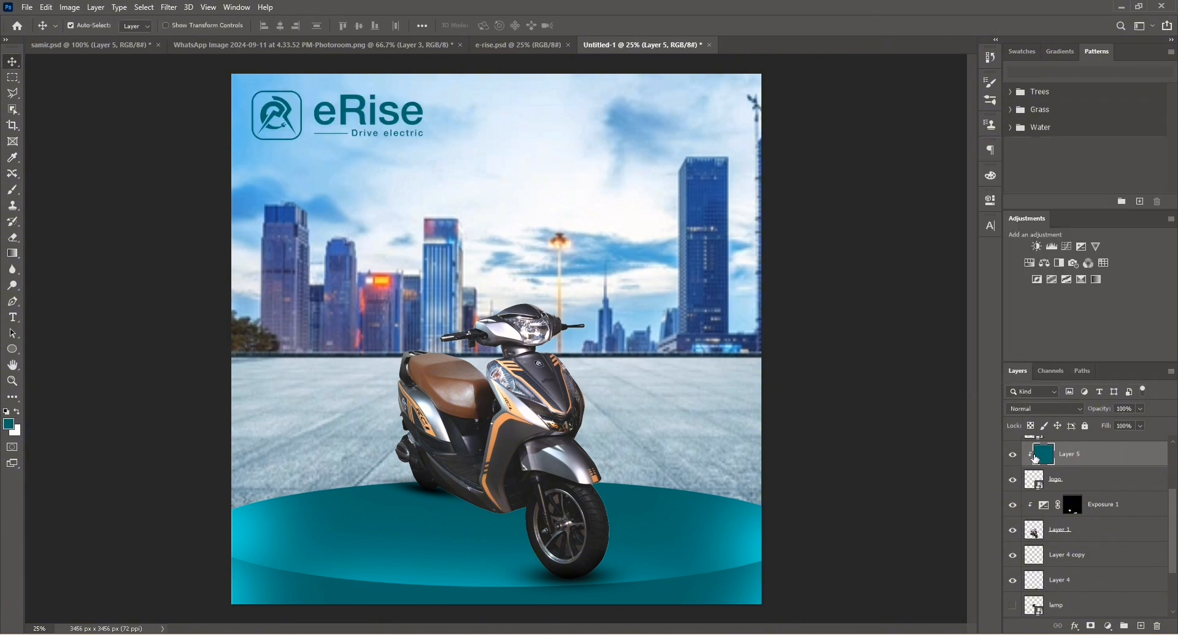
click(512, 437)
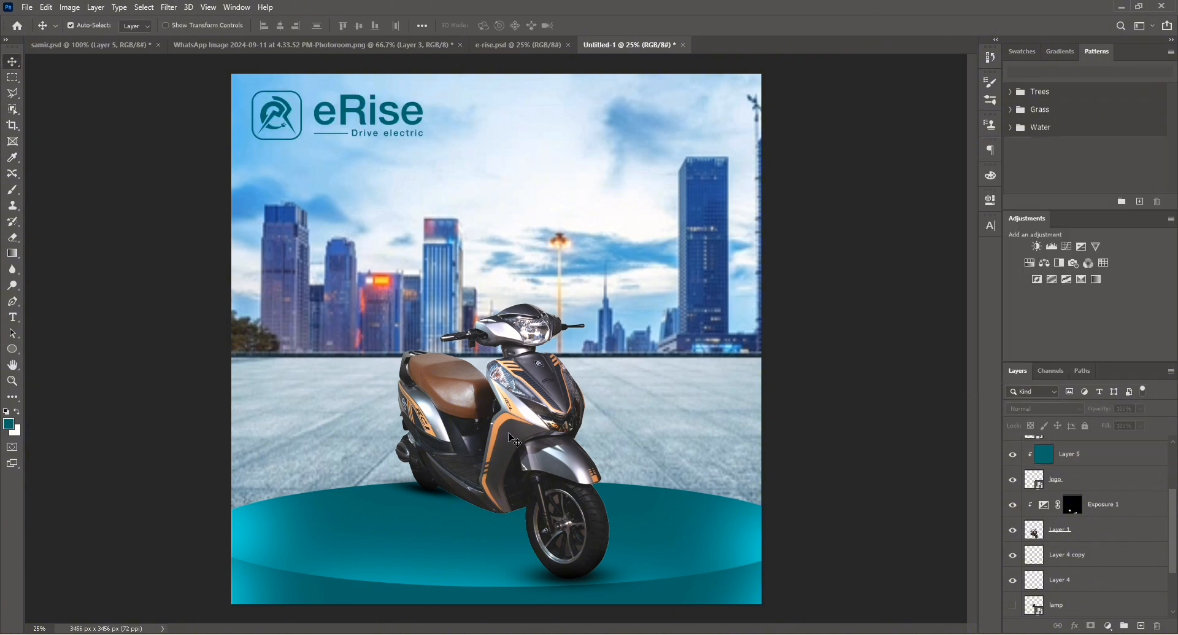
Show the sespen image layer and move the image to the upper right of the canvas.
scroll(1107, 497, up, 4)
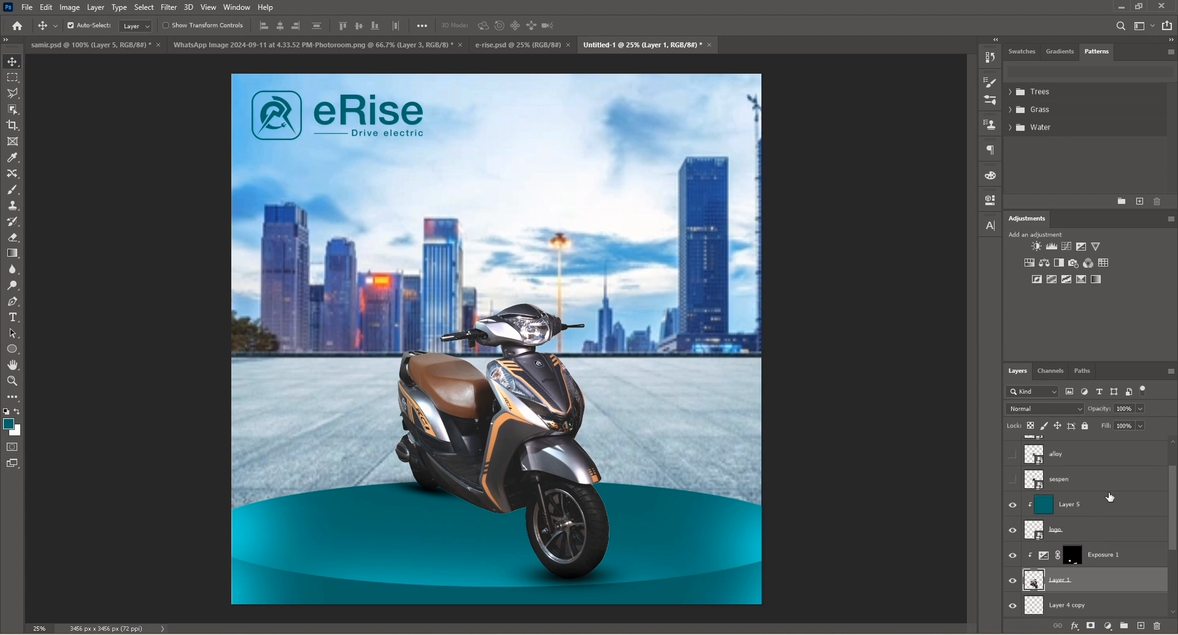
click(1014, 526)
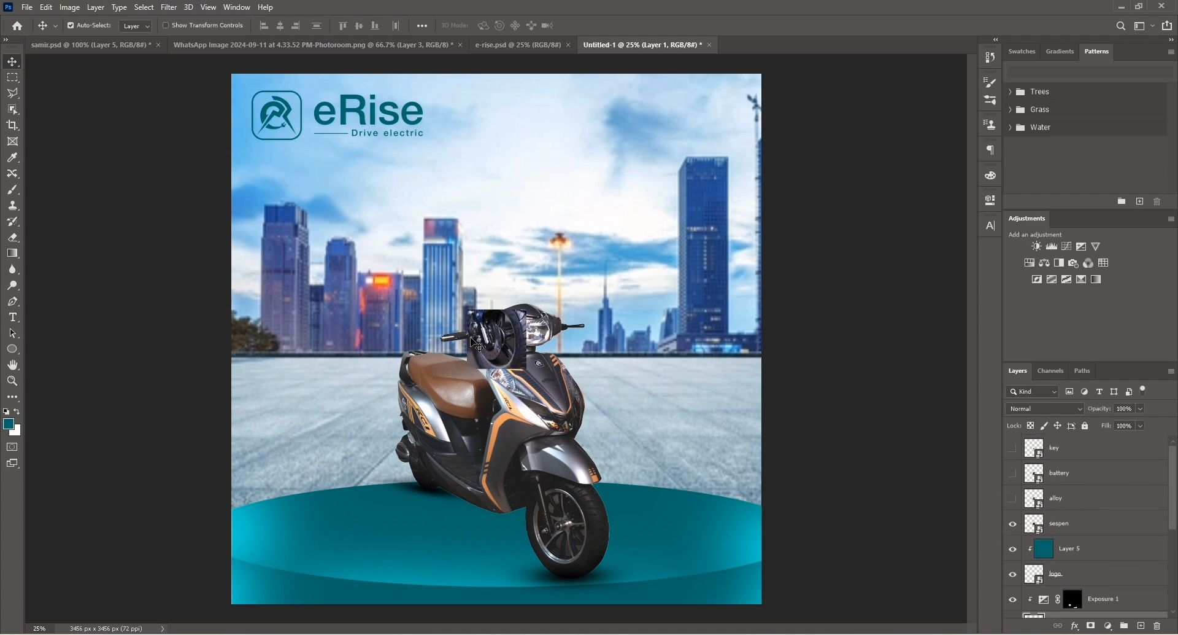
drag(507, 351, 704, 242)
Brighten the sespen image slightly with an Exposure adjustment.
click(76, 9)
mouse_move(92, 38)
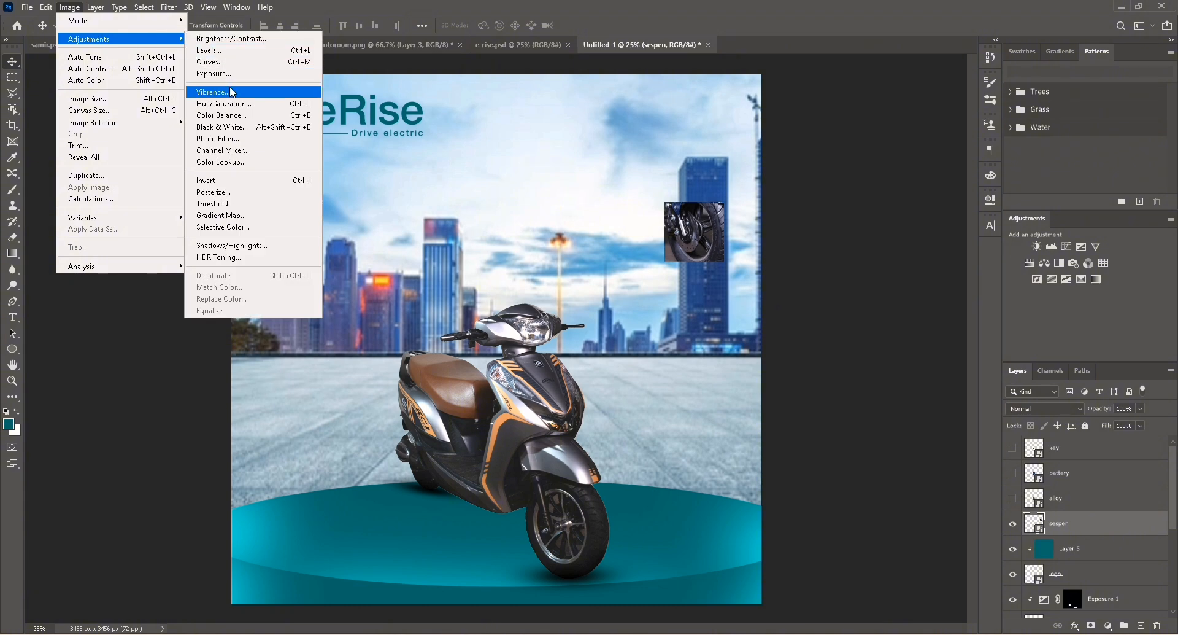
click(214, 73)
drag(574, 158, 414, 134)
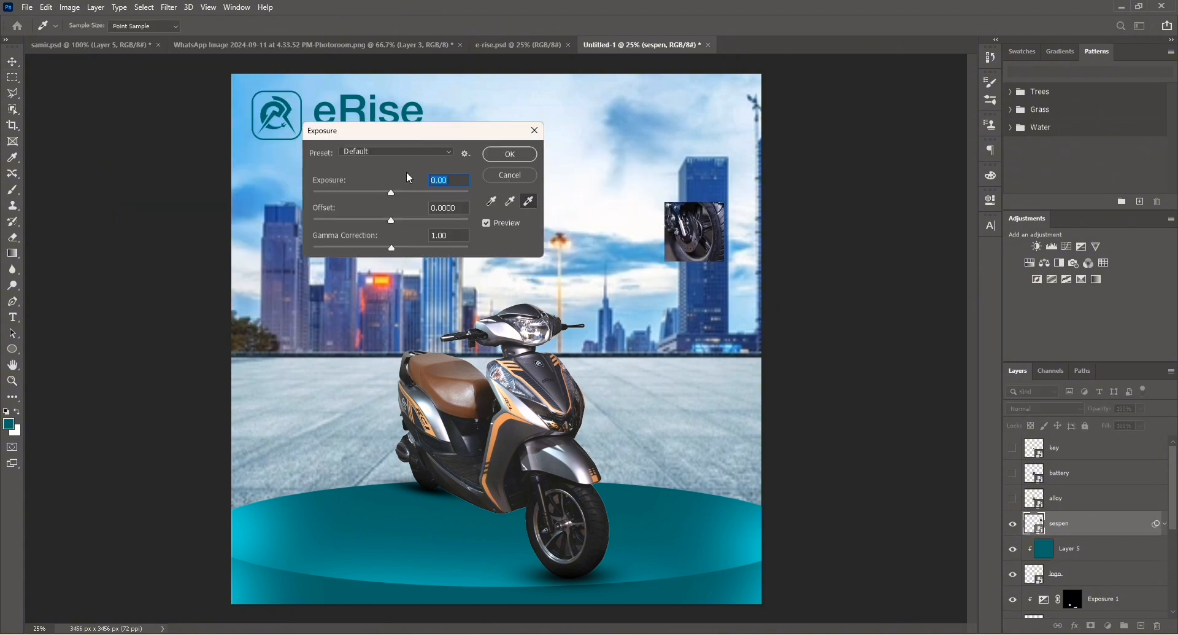
click(392, 194)
drag(392, 194, 409, 200)
click(509, 154)
Show the alloy image, place it below the sespen image, and apply Exposure of +0.66.
click(1013, 498)
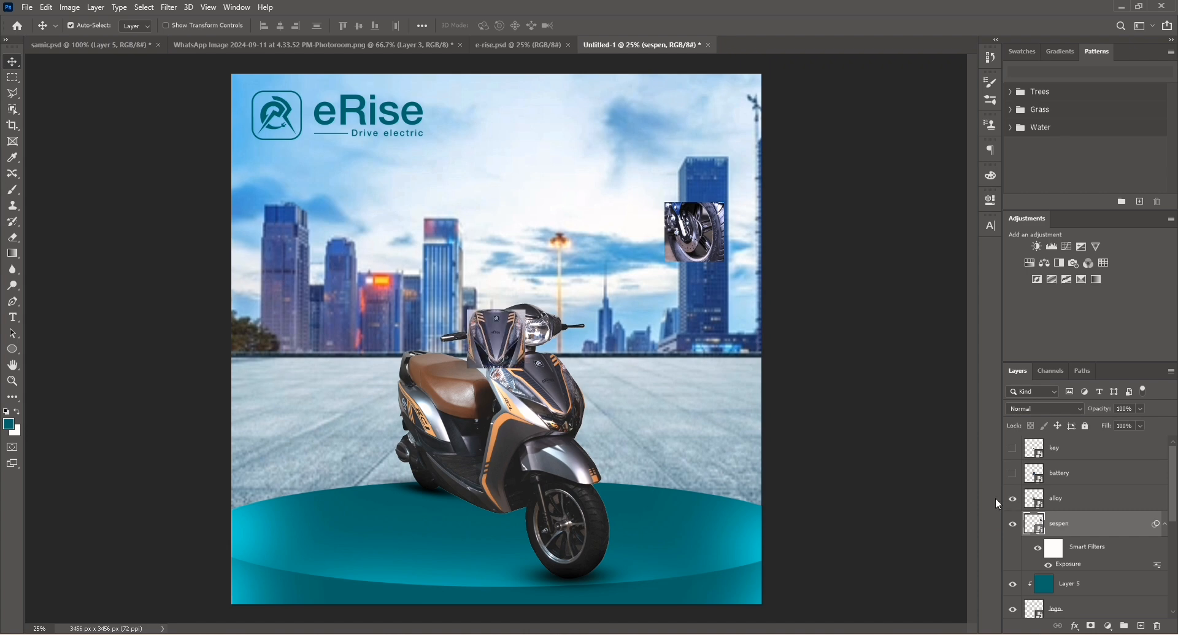
drag(494, 358, 694, 323)
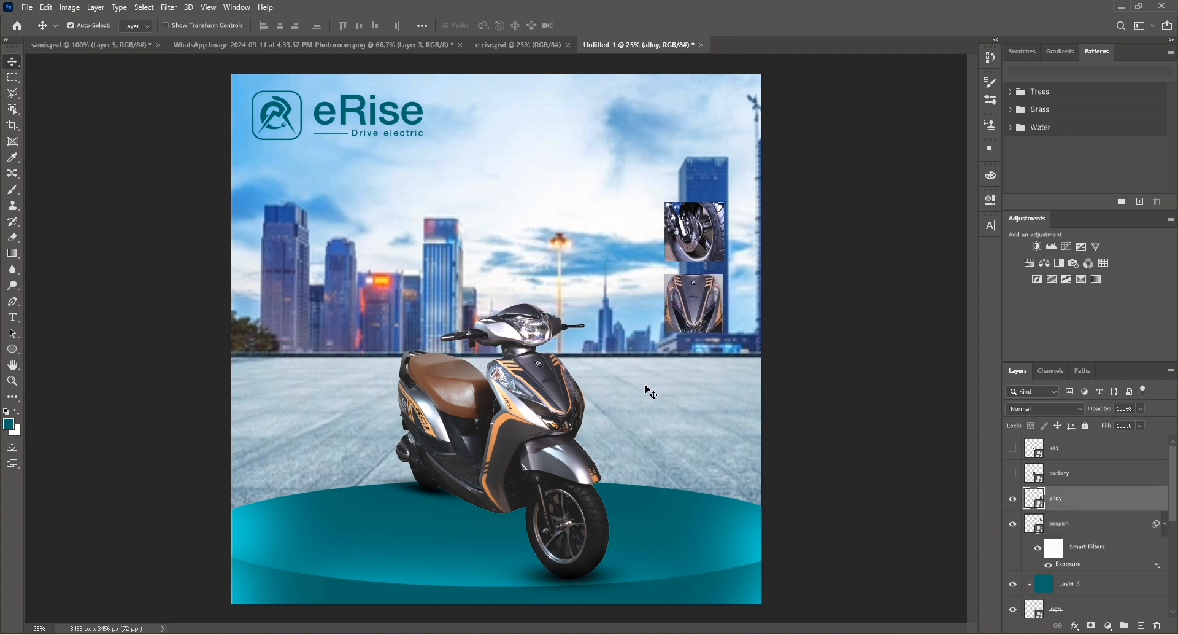
click(70, 8)
mouse_move(92, 39)
click(227, 78)
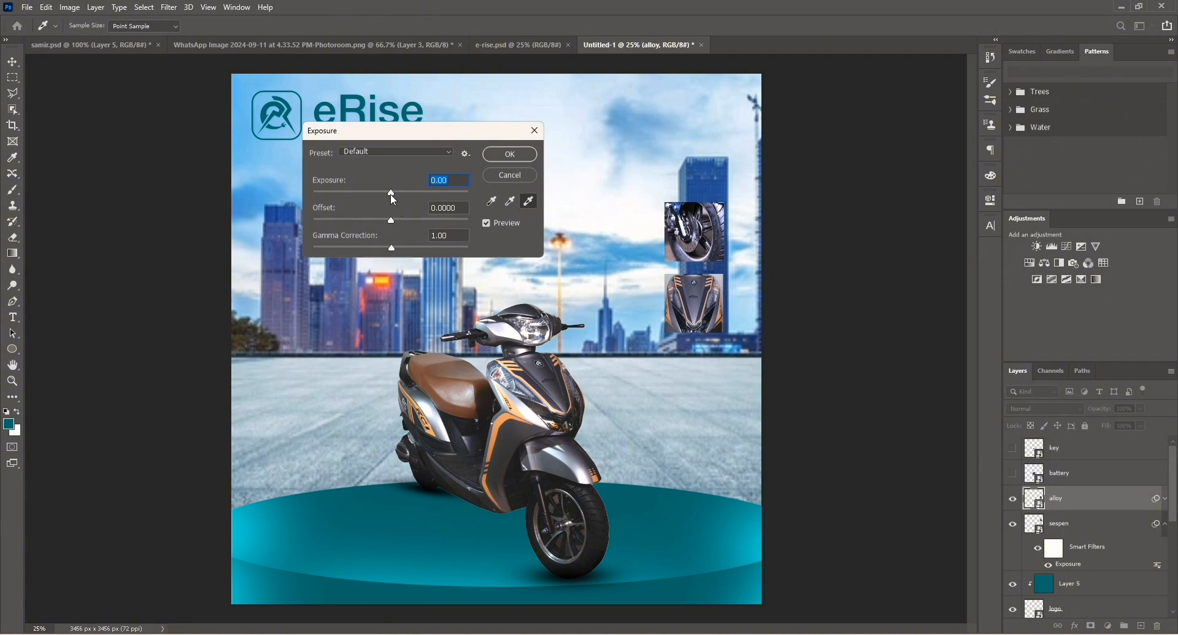
drag(391, 191, 398, 191)
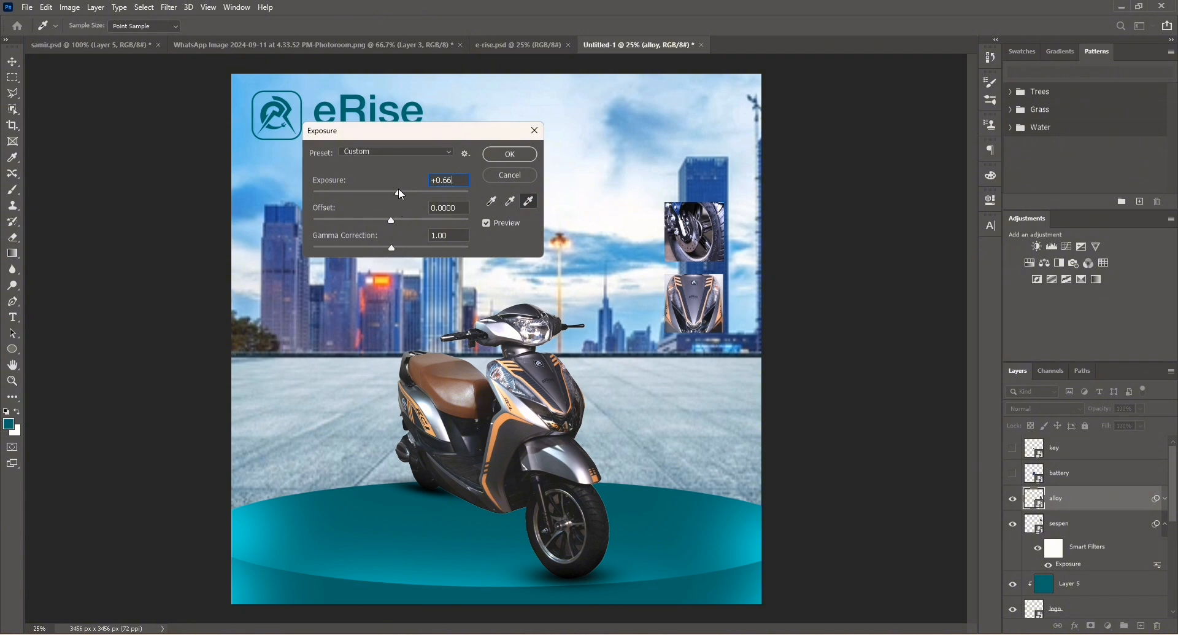
click(513, 156)
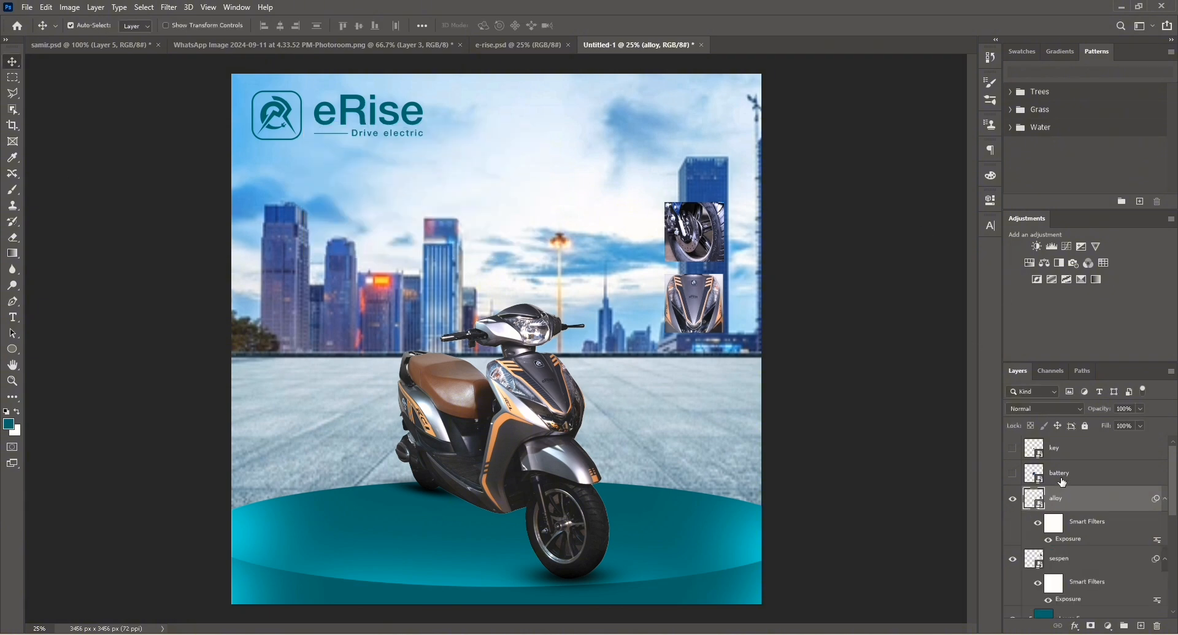
Show the battery and key images and stack them with the sespen and alloy images in a right-side column.
click(1064, 480)
click(1012, 474)
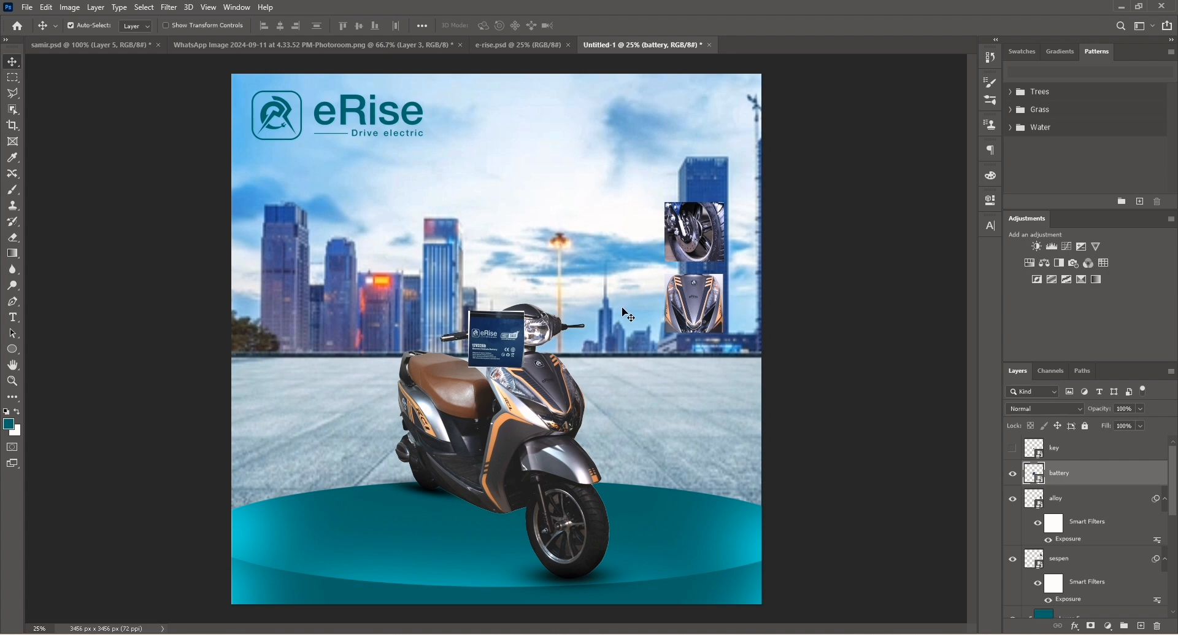
drag(480, 338, 679, 422)
drag(708, 222, 707, 169)
drag(705, 319, 708, 269)
drag(690, 415, 693, 423)
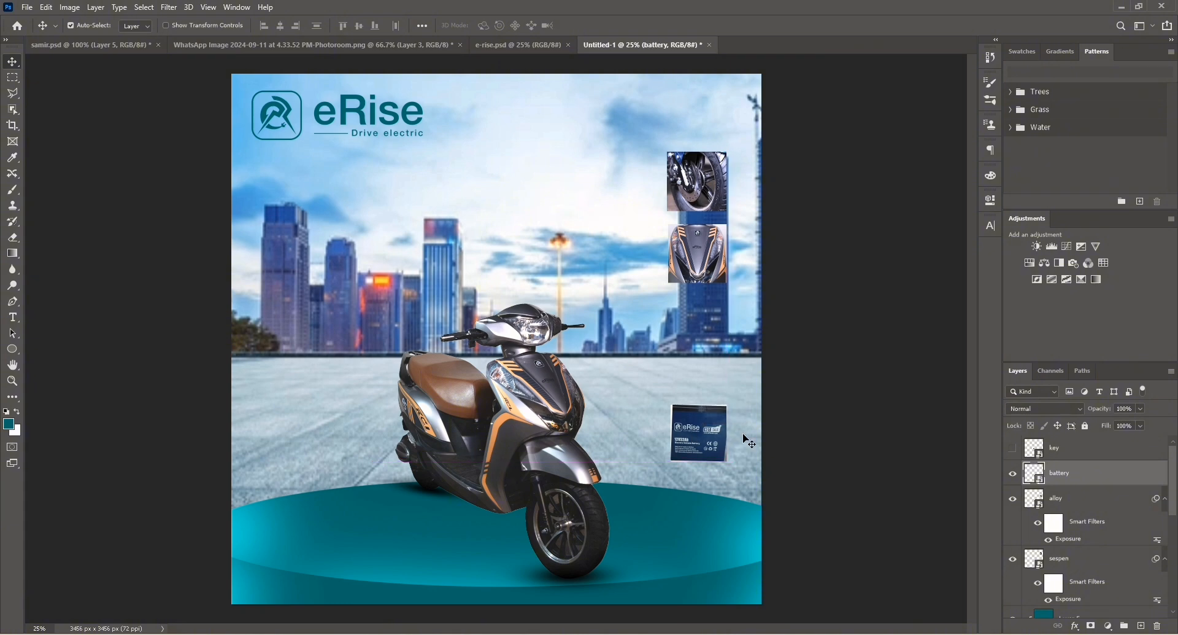
click(1014, 448)
drag(479, 338, 714, 370)
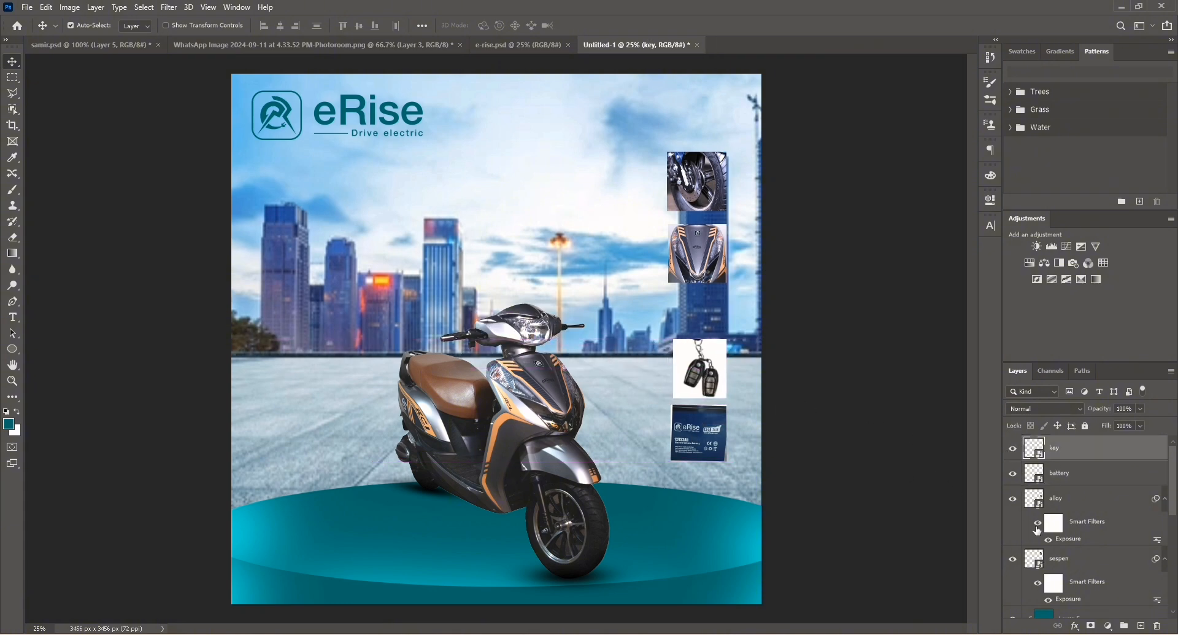
Show the lamp layer and raise it to the top of the layer stack.
scroll(1037, 530, down, 2)
scroll(1074, 512, down, 3)
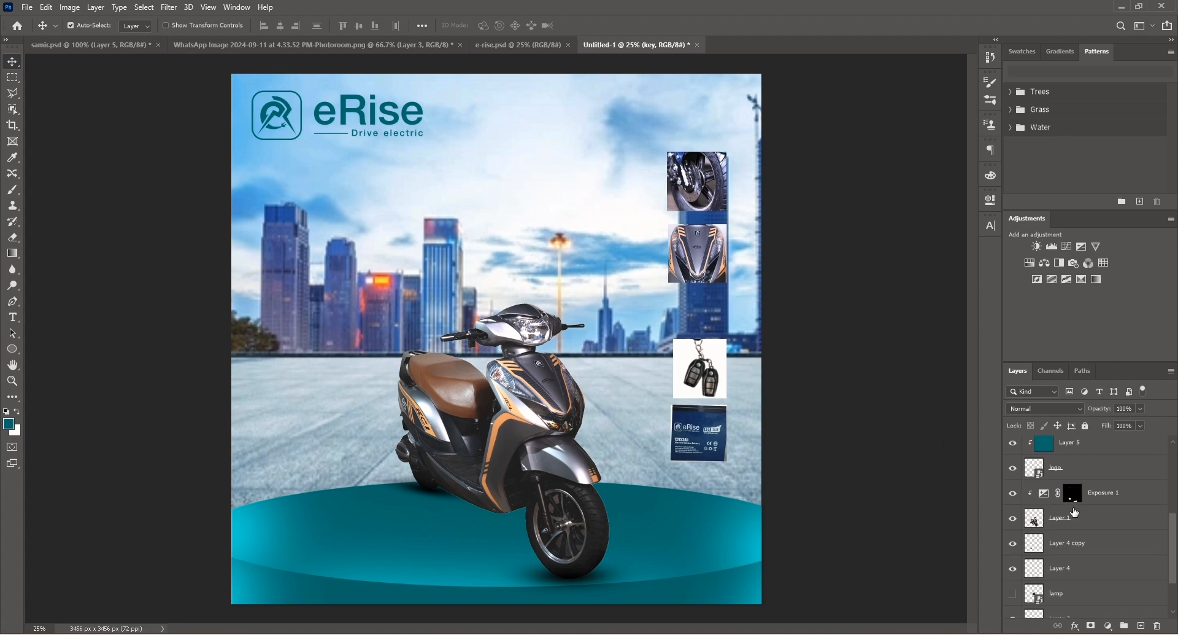
scroll(1076, 512, down, 1)
click(1014, 569)
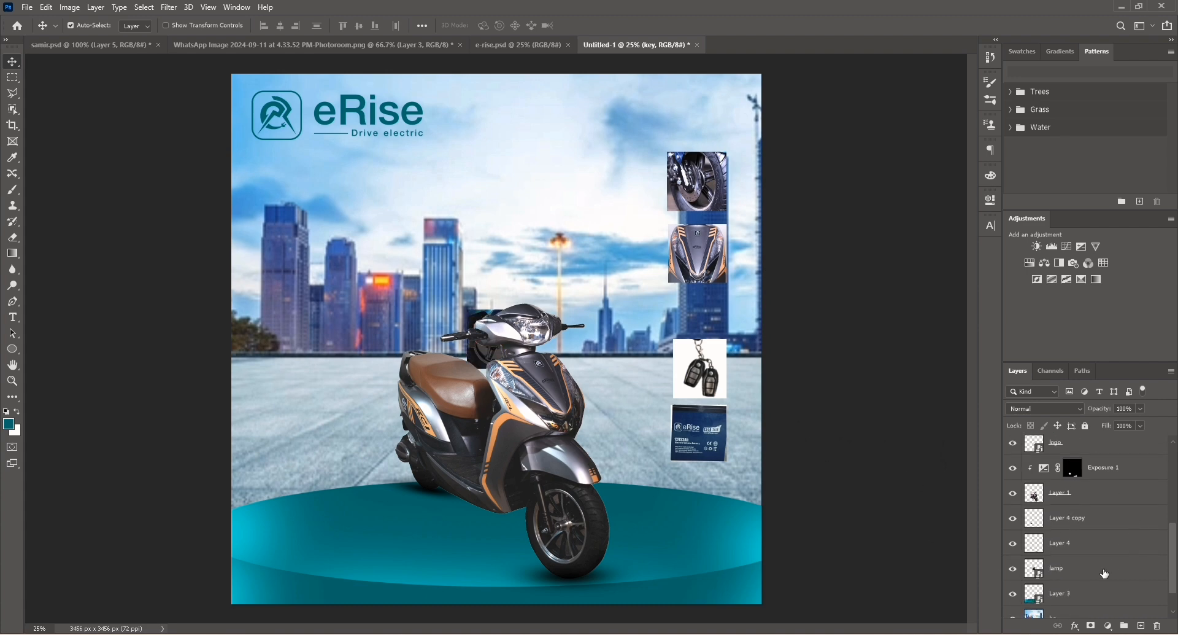
click(1060, 572)
key(ctrl+bracketleft)
key(ctrl+bracketright)
key(ctrl+bracketright)
key(ctrl+bracketright)
key(ctrl+bracketright)
key(ctrl+bracketright)
key(ctrl+bracketright)
key(ctrl+bracketright)
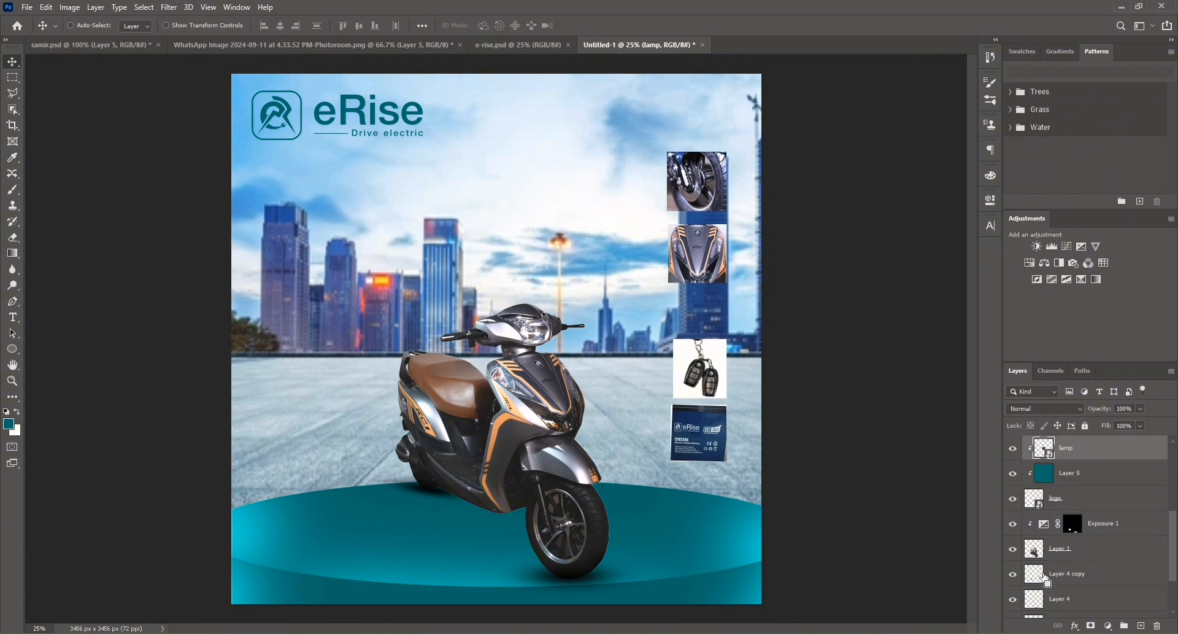
key(ctrl+bracketright)
key(ctrl+bracketright)
key(ctrl+bracketright)
key(ctrl+bracketright)
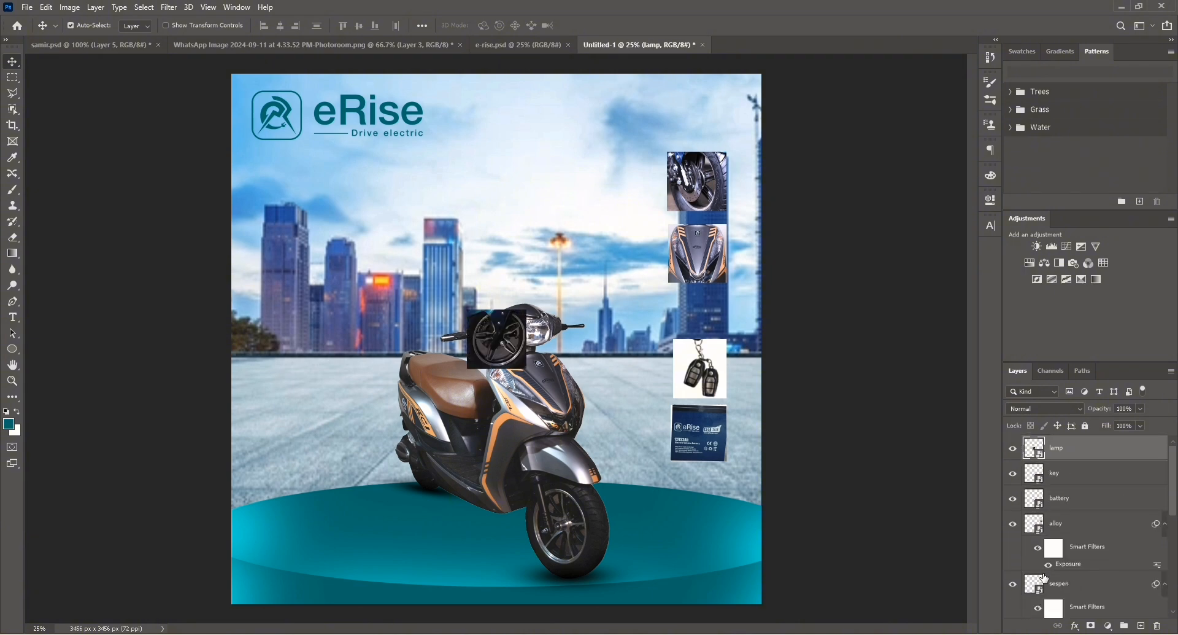
Brighten the lamp image with an Exposure adjustment and move it into the right-side column below the alloy image.
click(70, 7)
mouse_move(95, 39)
click(219, 73)
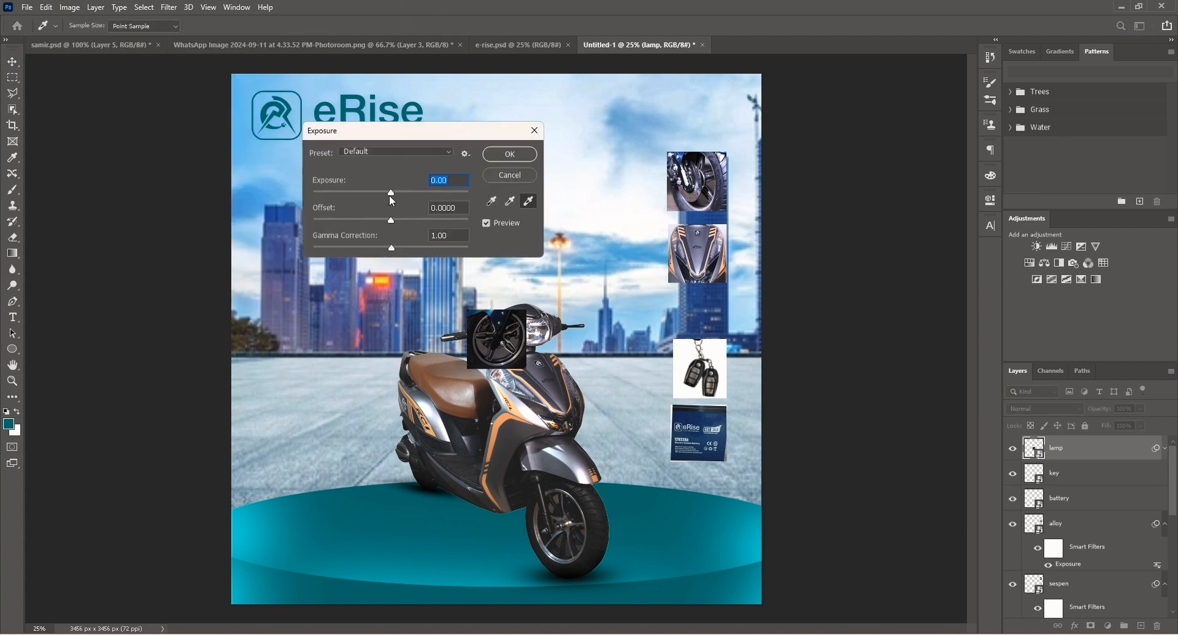
drag(389, 194, 417, 194)
click(512, 154)
drag(492, 342, 695, 315)
Select the five feature thumbnail layers and distribute them evenly down the right-side column.
click(712, 239)
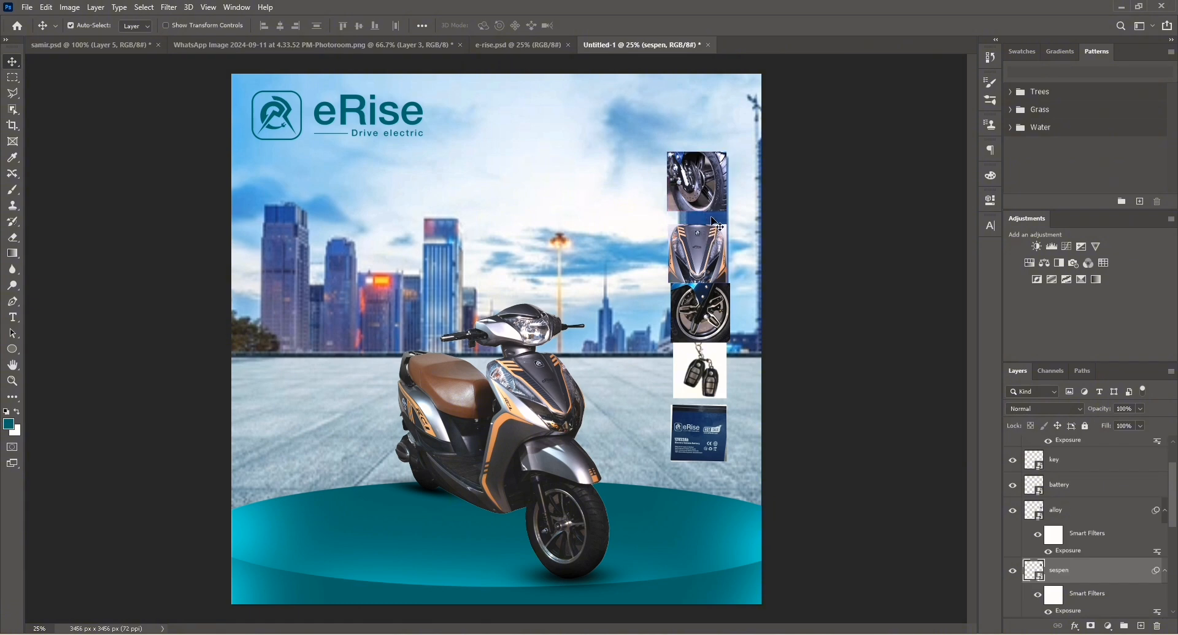
shift+click(711, 245)
shift+click(712, 363)
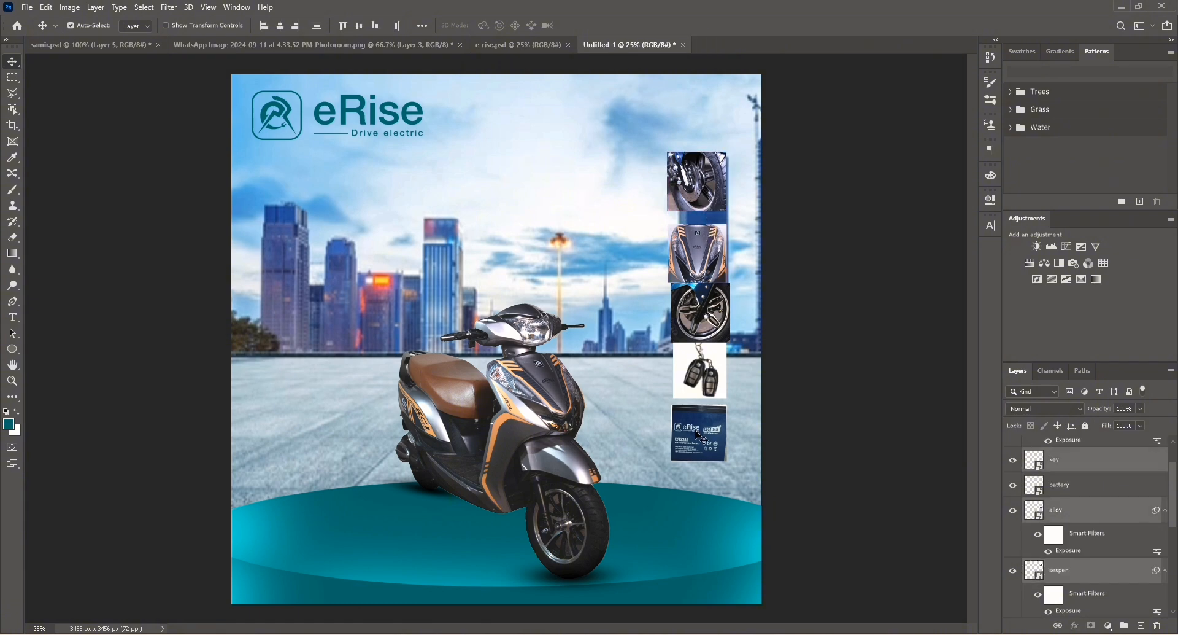
shift+click(701, 437)
click(279, 28)
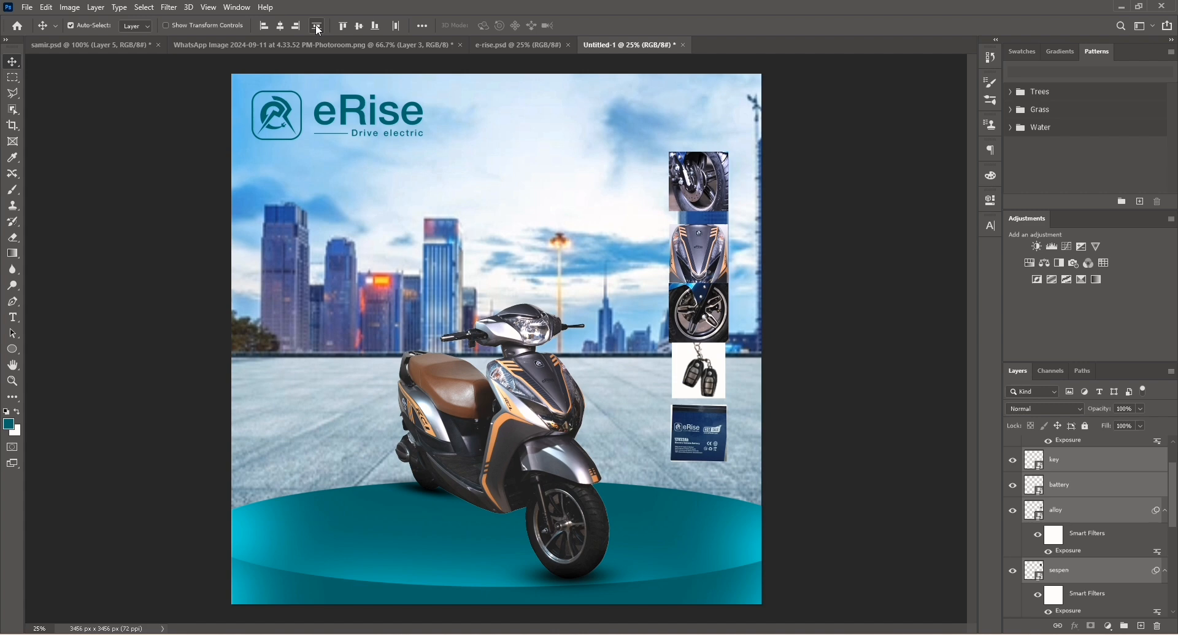
click(424, 26)
click(385, 100)
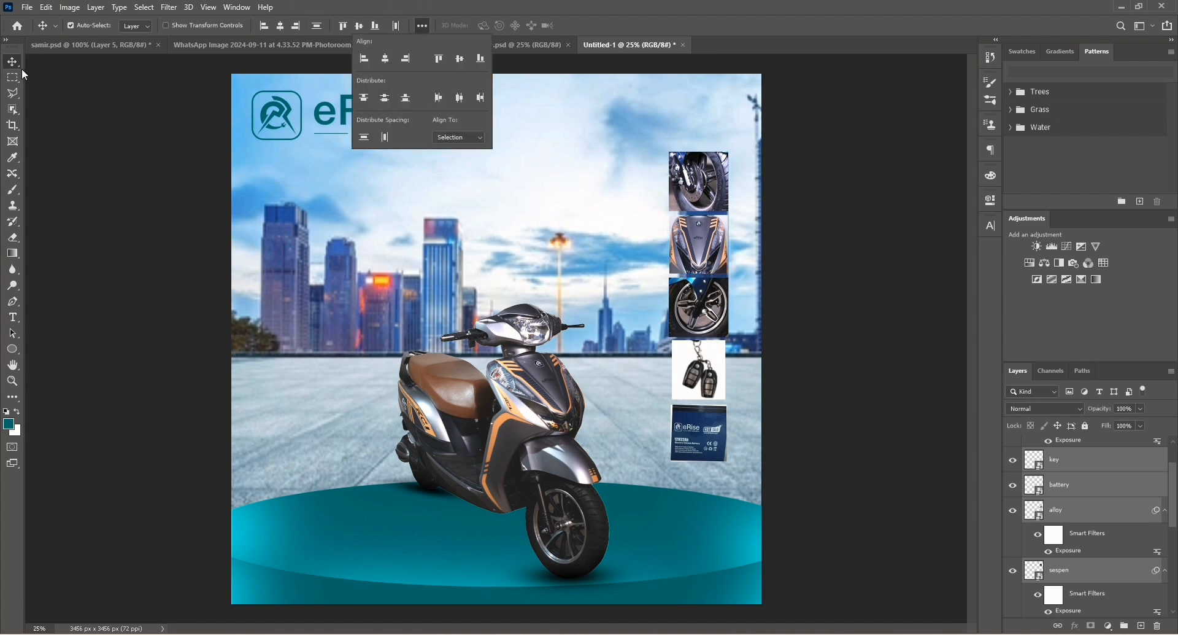
click(93, 127)
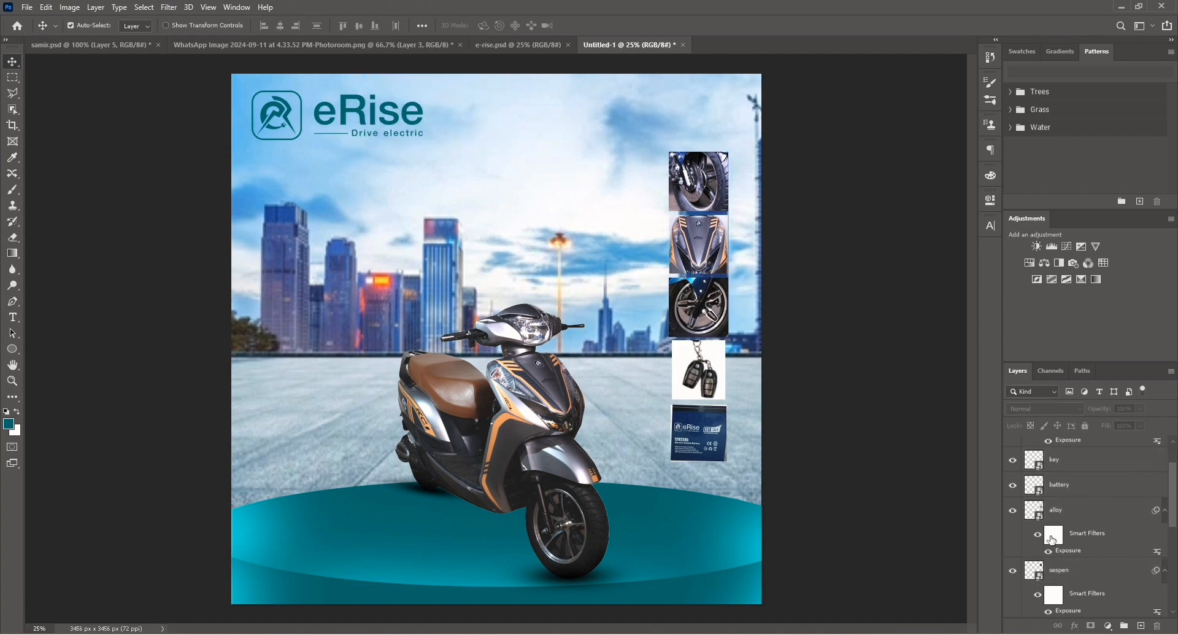
Create a new empty layer directly above the podium layer (Layer 3).
scroll(1075, 512, up, 2)
scroll(1075, 535, down, 5)
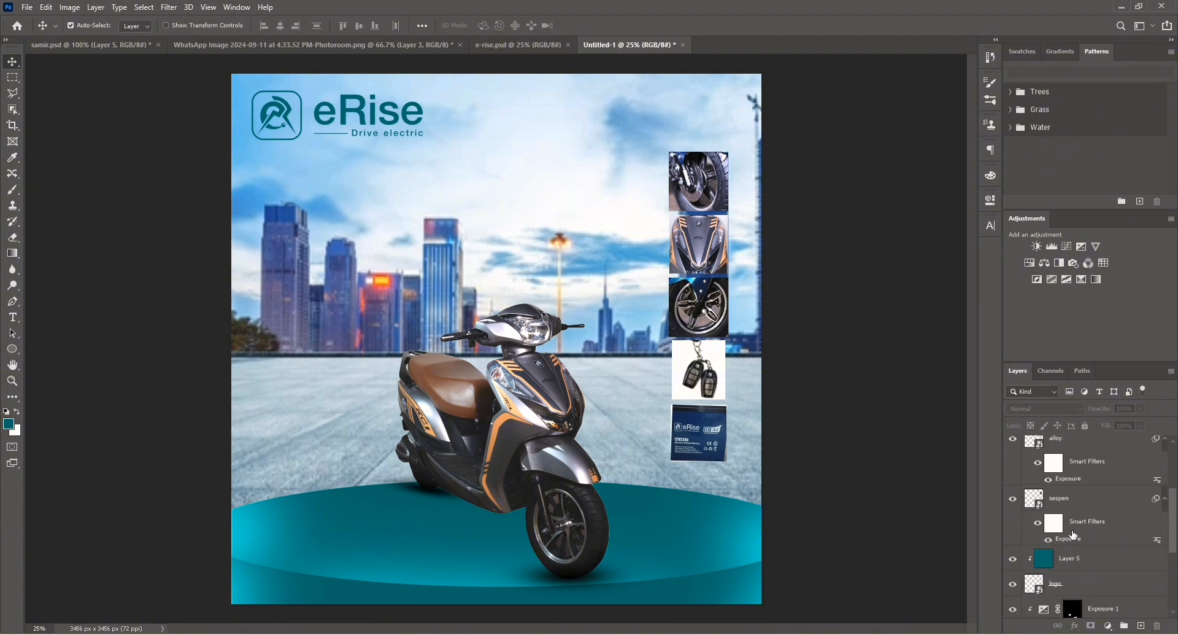
click(1068, 581)
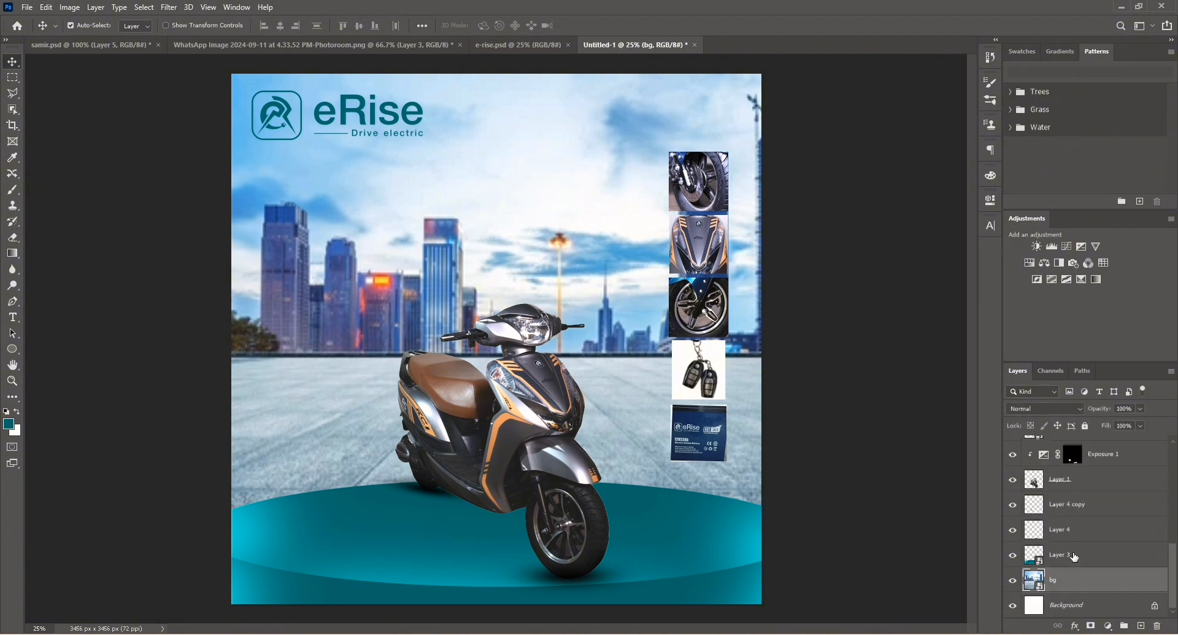
click(1075, 558)
click(1064, 534)
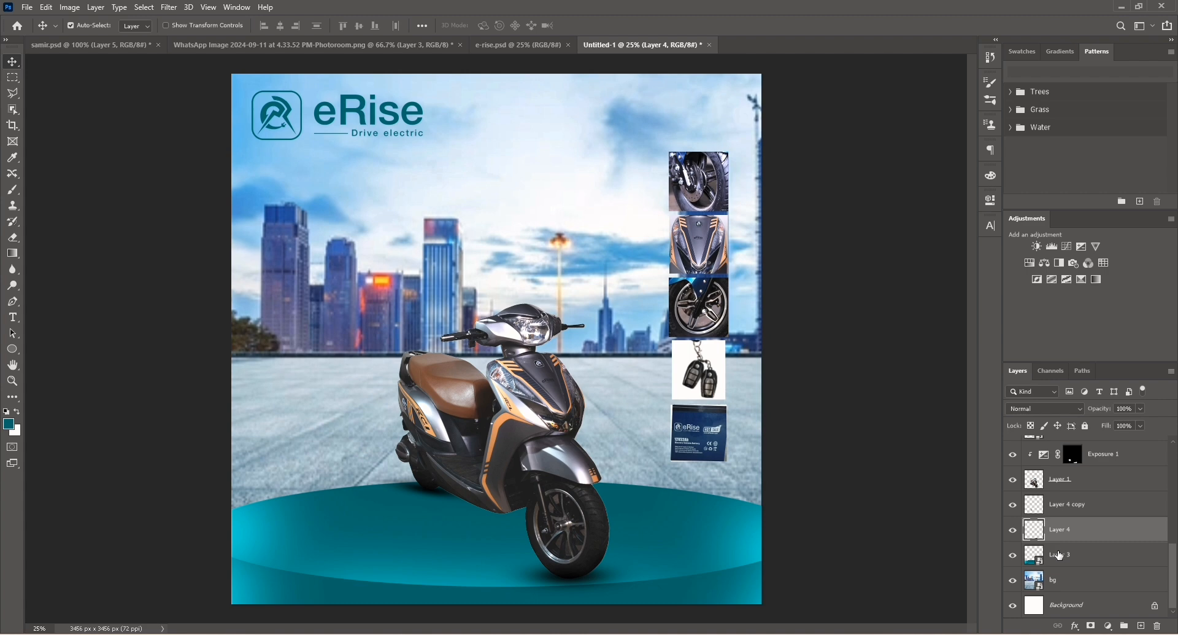
click(1060, 556)
click(1141, 626)
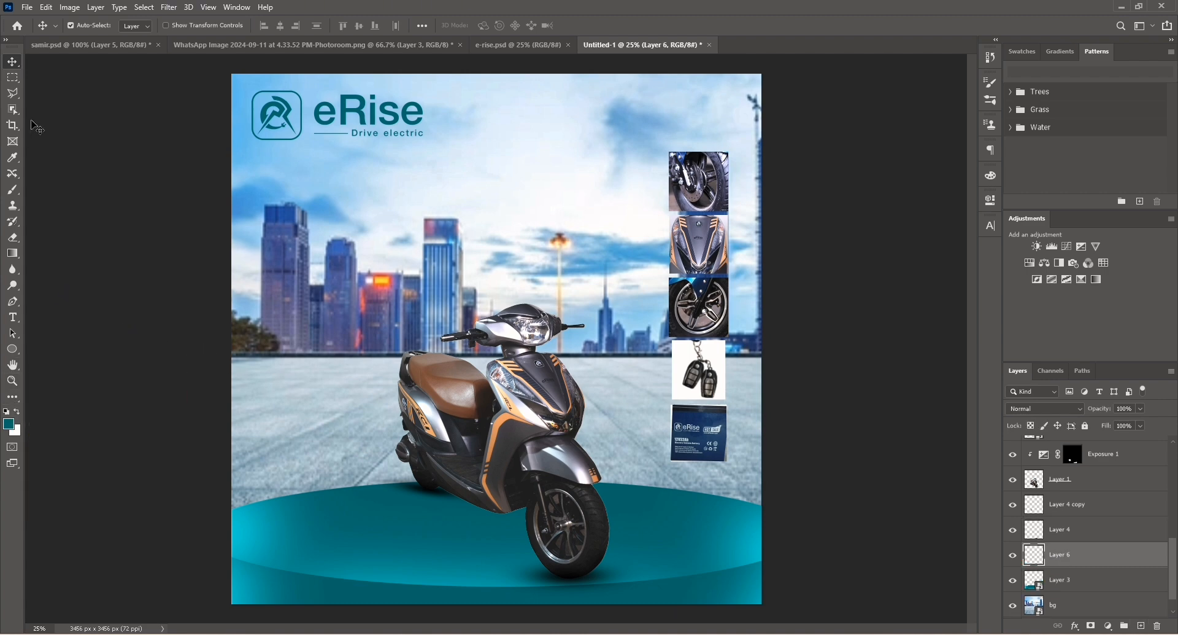
click(12, 253)
drag(514, 78, 517, 300)
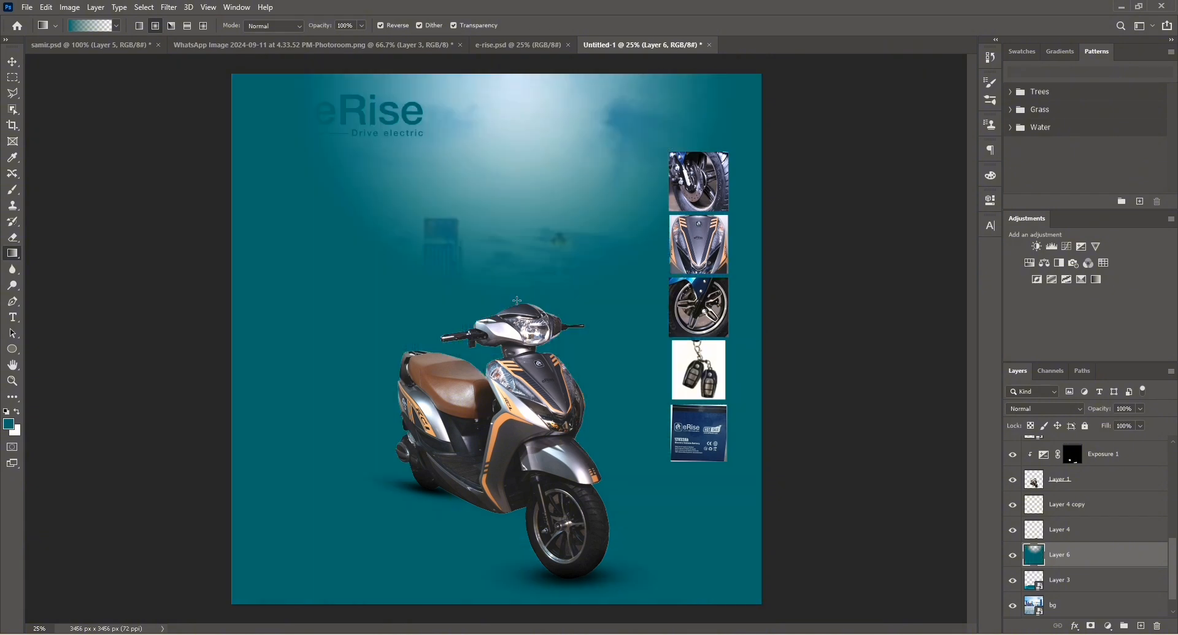
key(ctrl+z)
Set the foreground-to-transparent gradient's start stop to white and drag it down from the canvas top over the skyline.
click(114, 26)
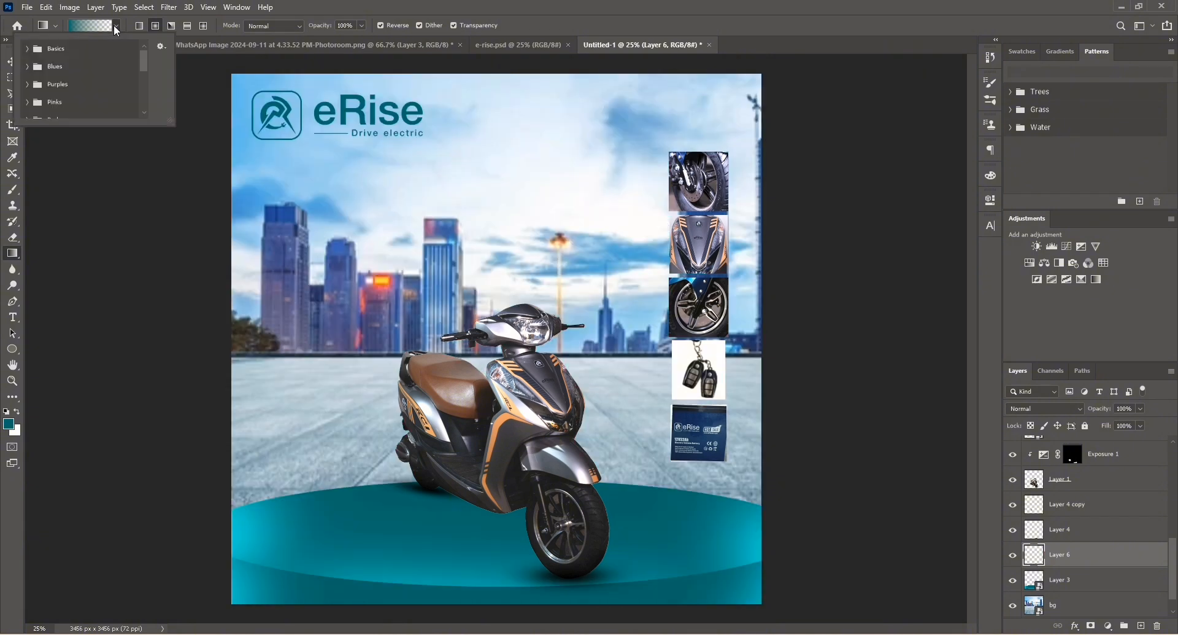
click(27, 48)
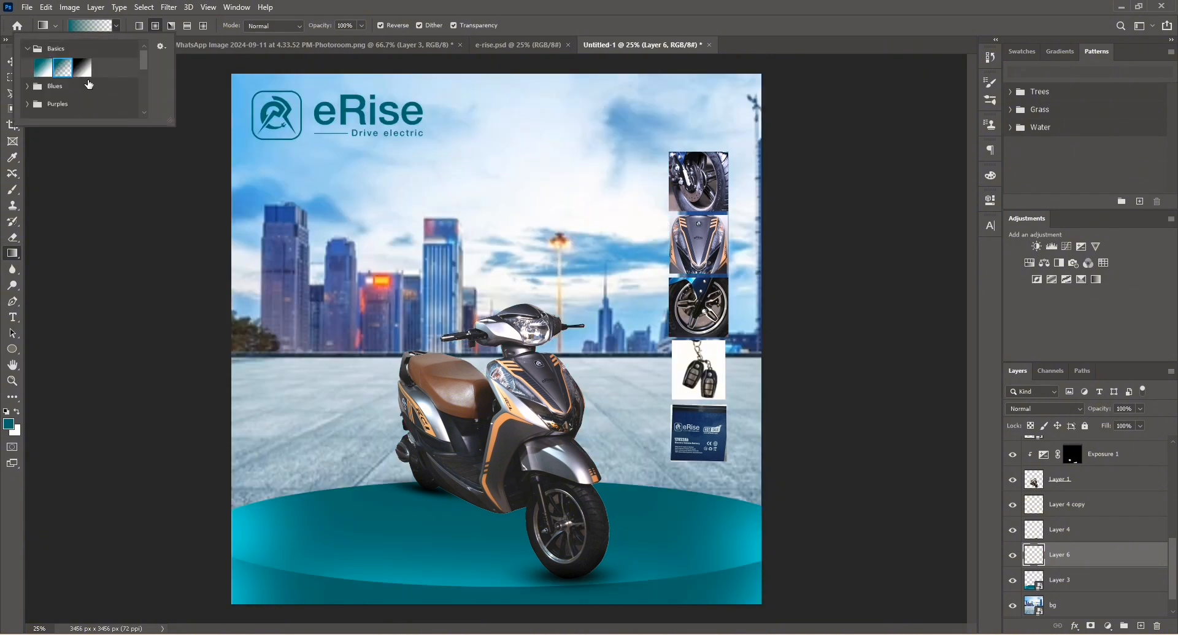
double_click(69, 69)
click(117, 25)
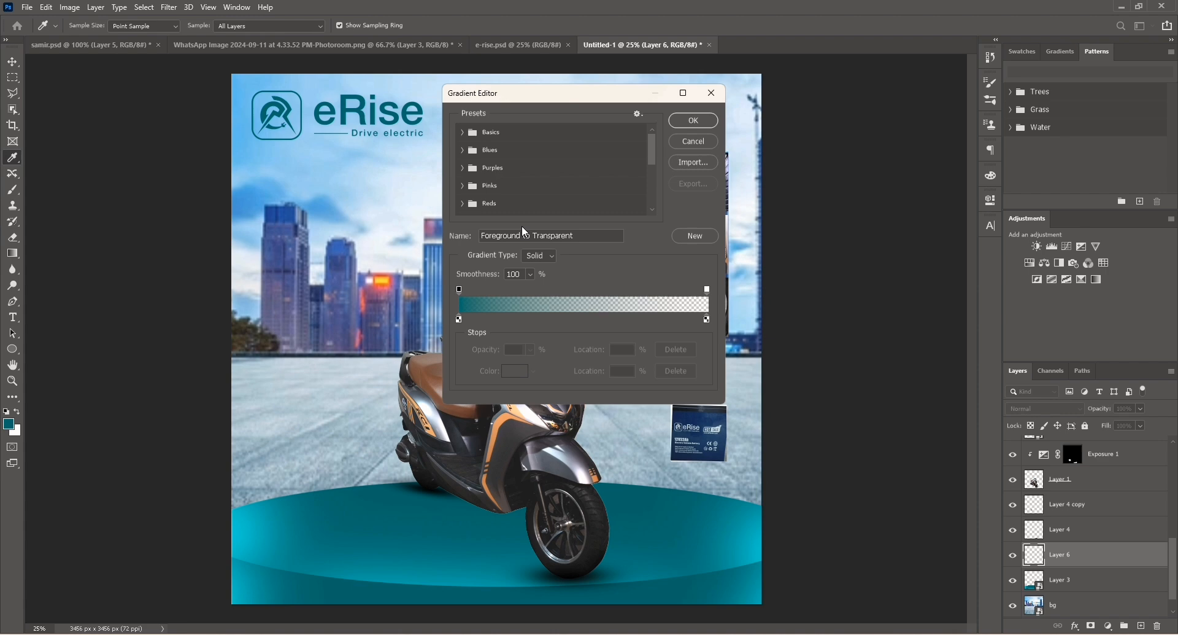
click(459, 320)
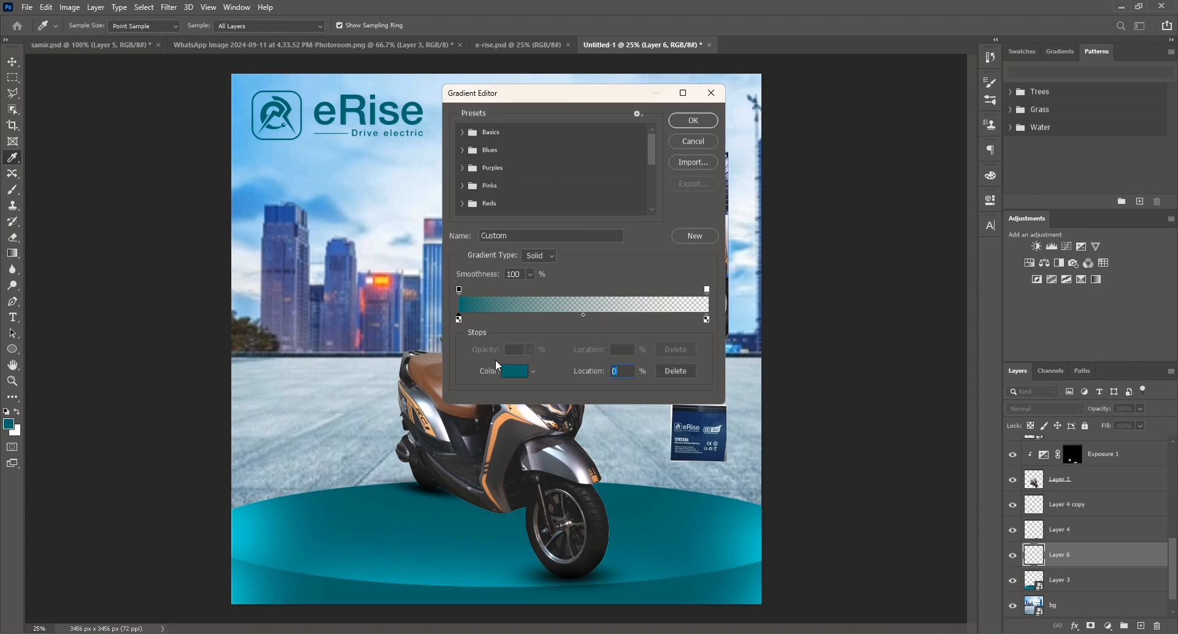
double_click(459, 318)
drag(970, 262, 820, 136)
click(1133, 172)
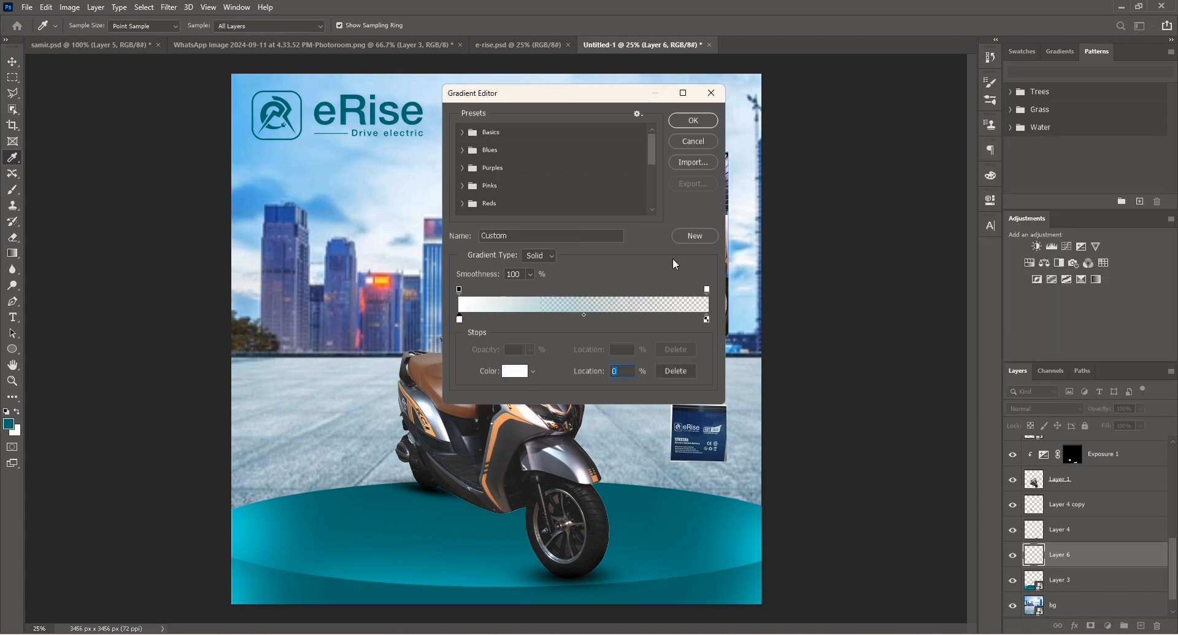
click(695, 120)
drag(483, 80, 480, 432)
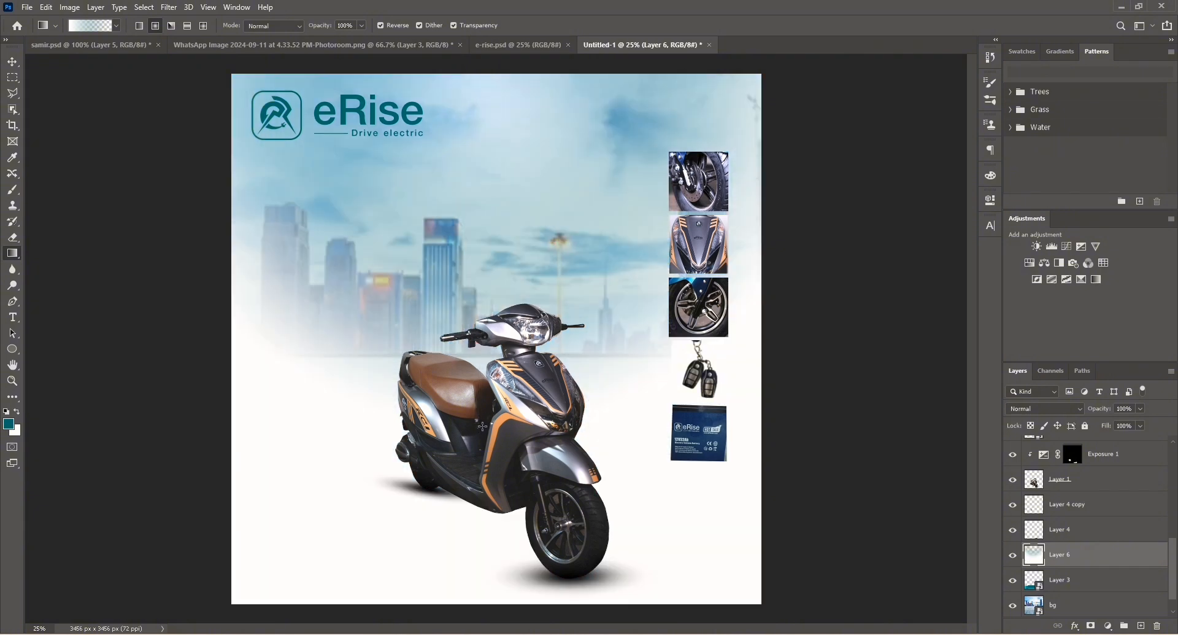
Shift the white gradient layer slightly and adjust it with Free Transform so it covers the canvas top.
click(12, 62)
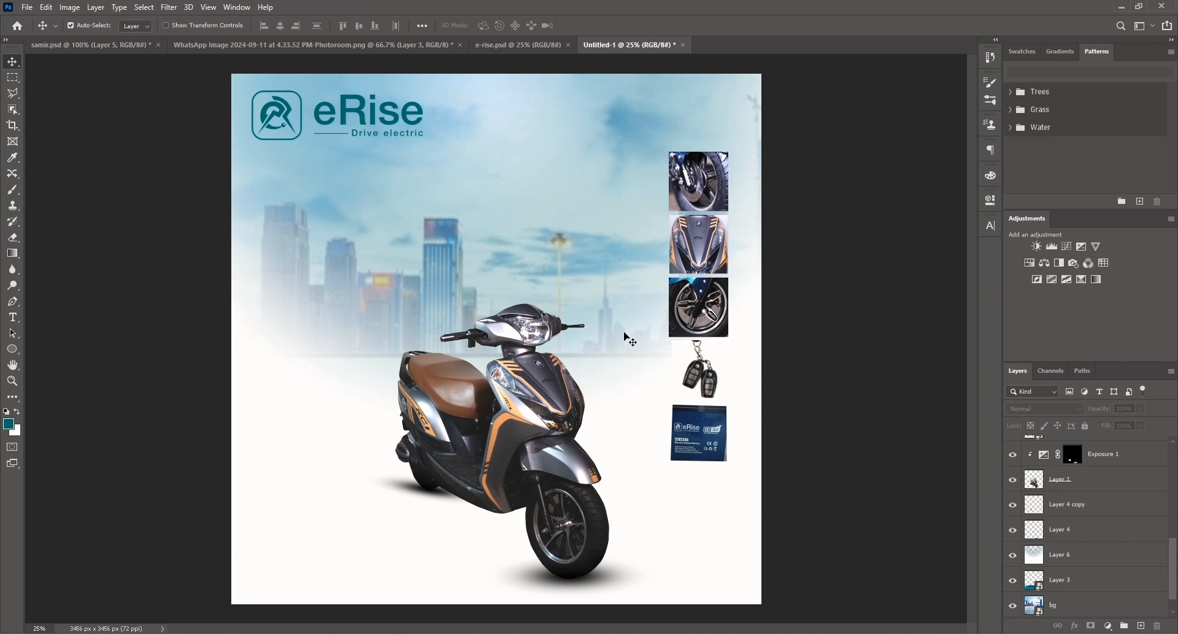
drag(601, 299, 603, 316)
click(71, 156)
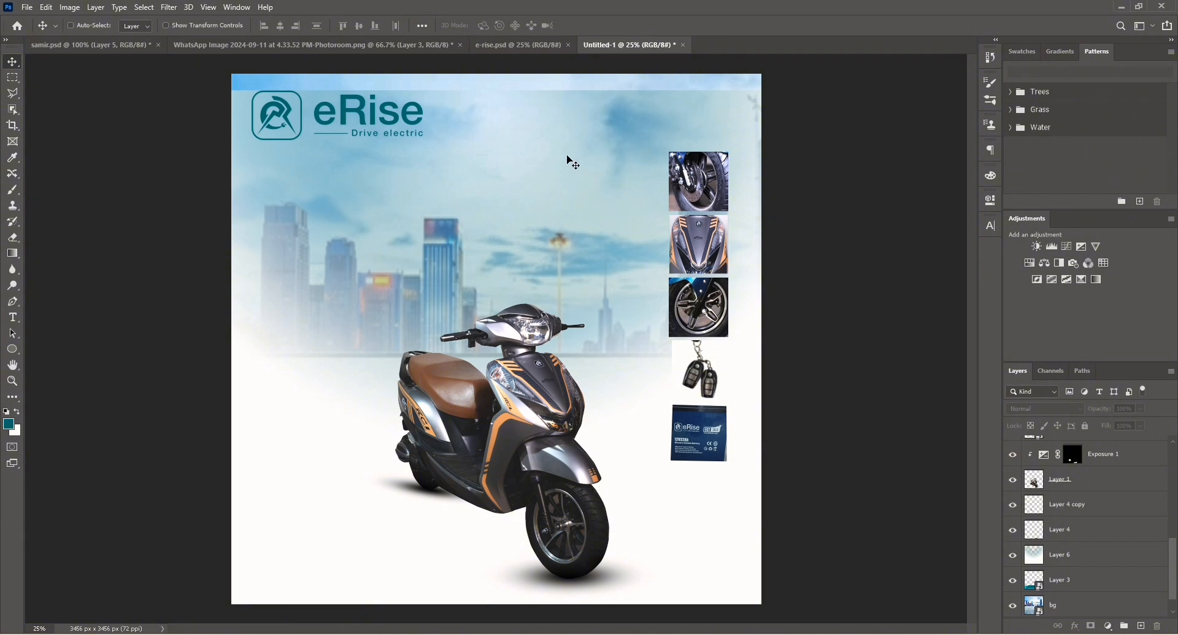
click(1086, 568)
key(ctrl+t)
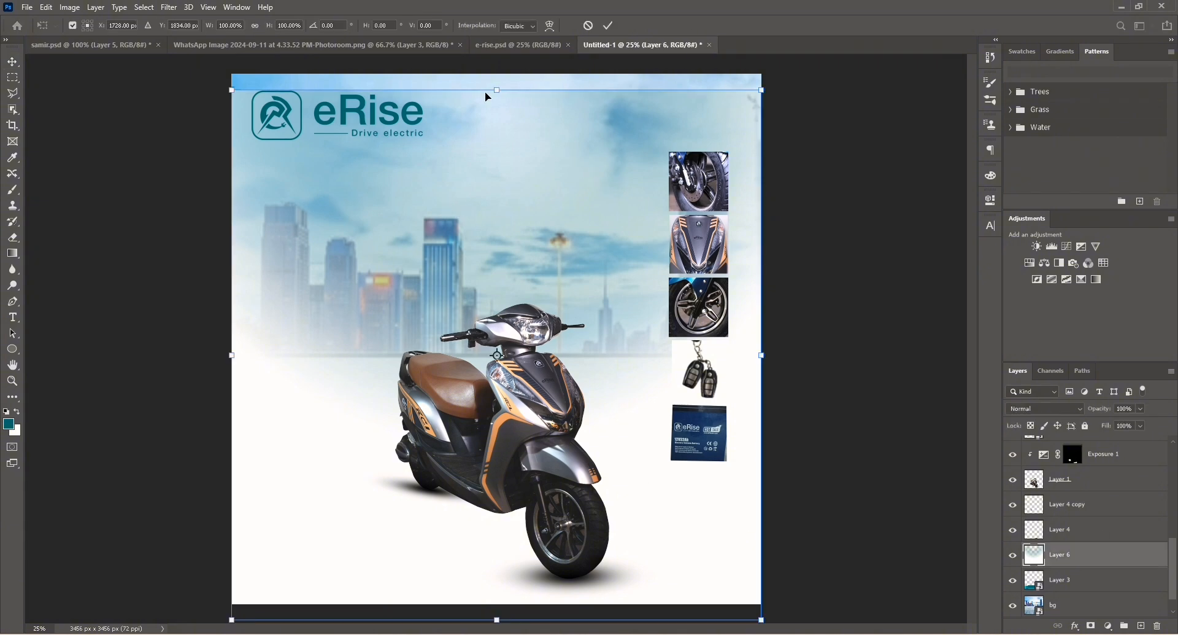
key(Return)
click(107, 162)
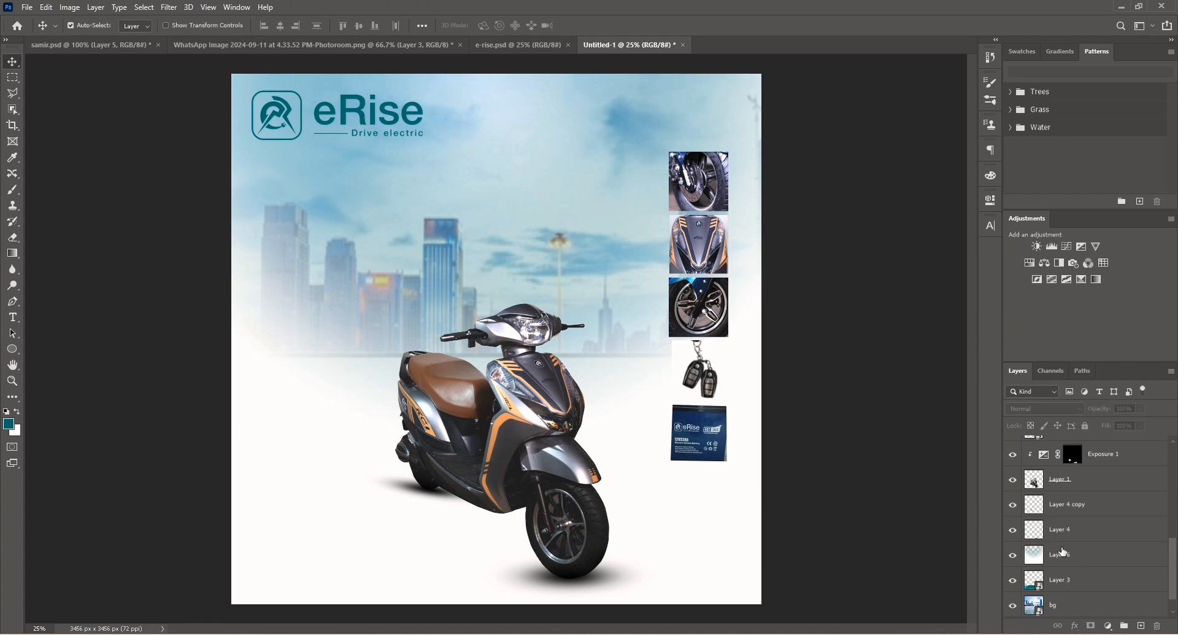
Move the podium layer above the white gradient layer.
scroll(1065, 551, up, 2)
scroll(1064, 550, down, 3)
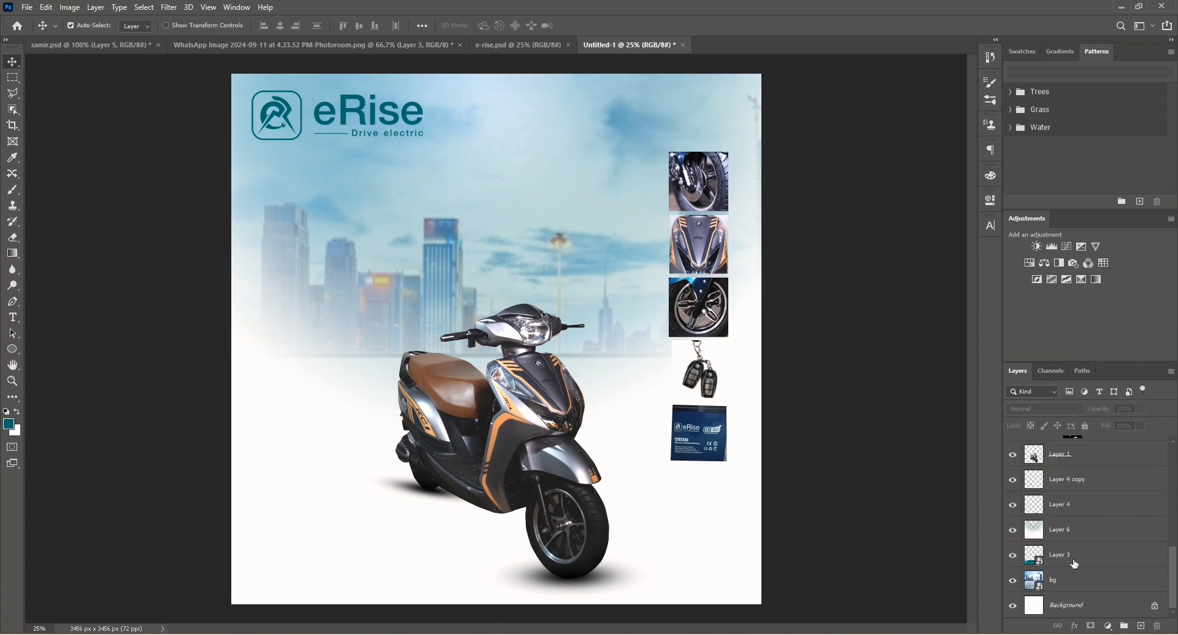
double_click(1077, 556)
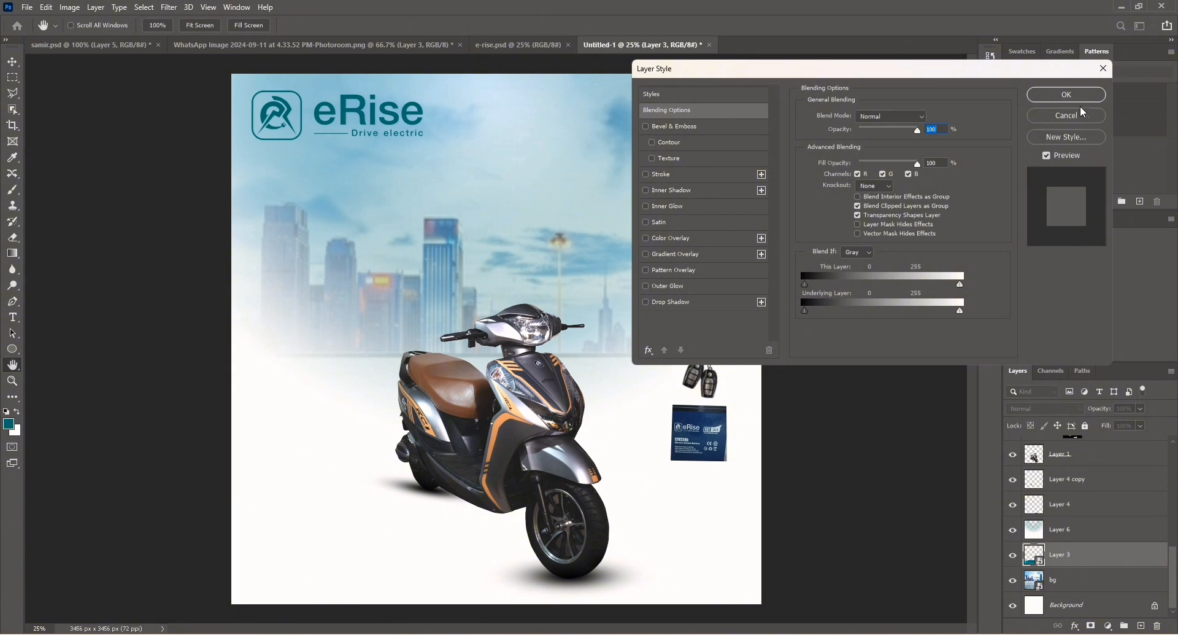
click(1084, 112)
drag(1083, 555, 1083, 532)
click(110, 239)
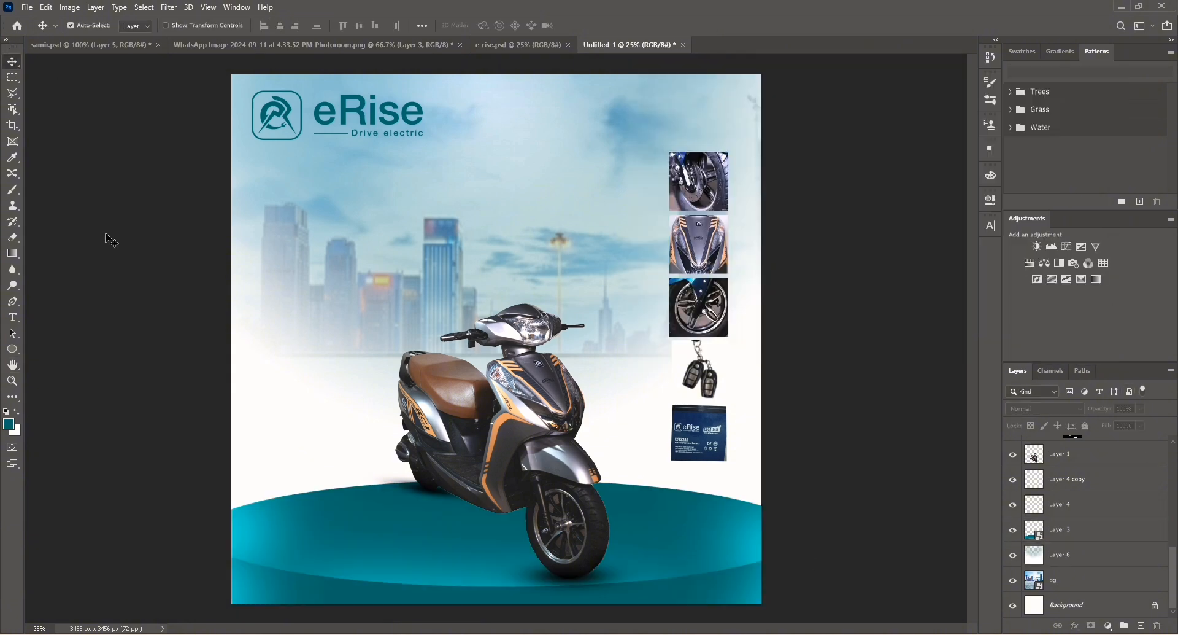
Add a teal text layer reading "e5" above the lamp layer, placed over the left skyline.
scroll(1087, 472, up, 5)
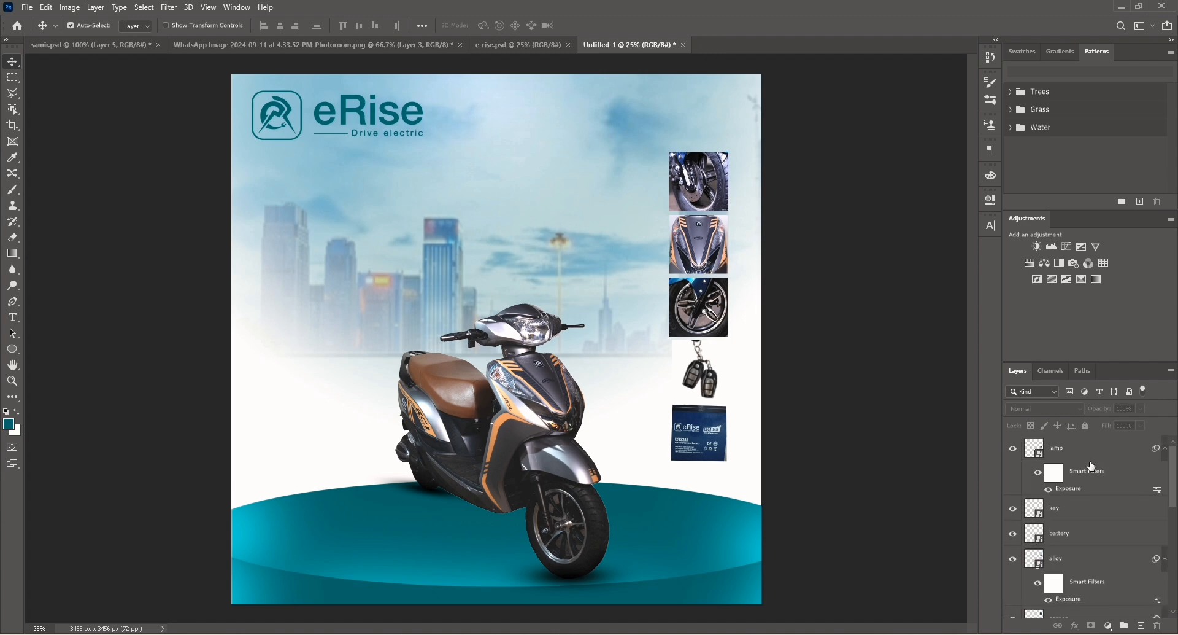
click(1083, 449)
click(13, 318)
click(68, 316)
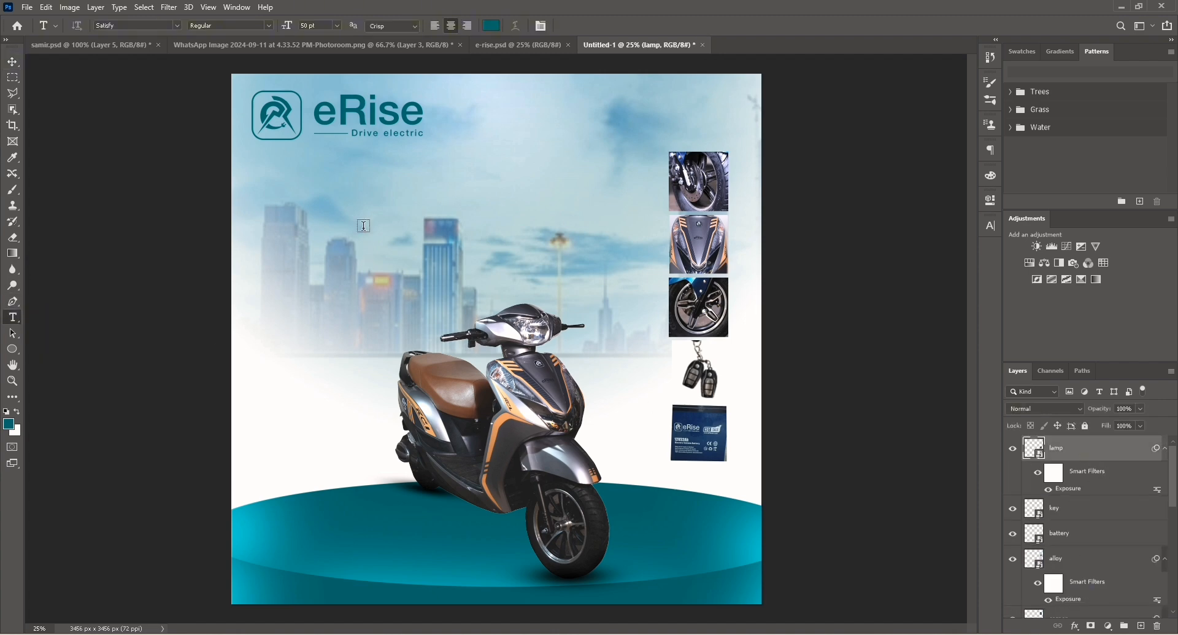
click(364, 226)
key(BackSpace)
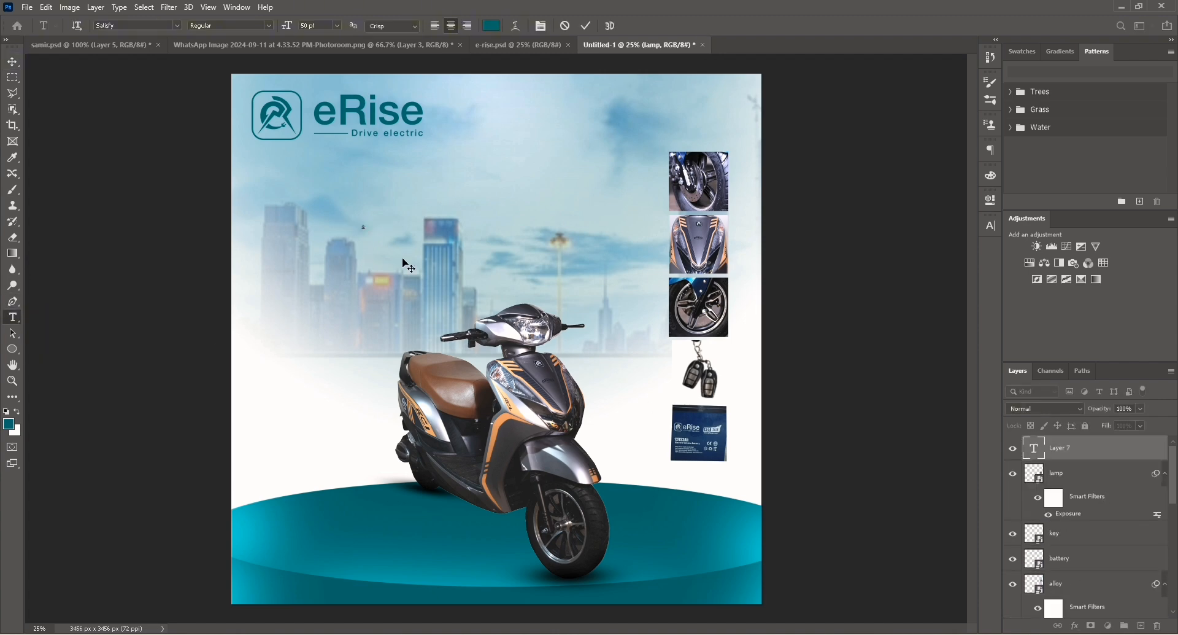
text(e5)
click(12, 62)
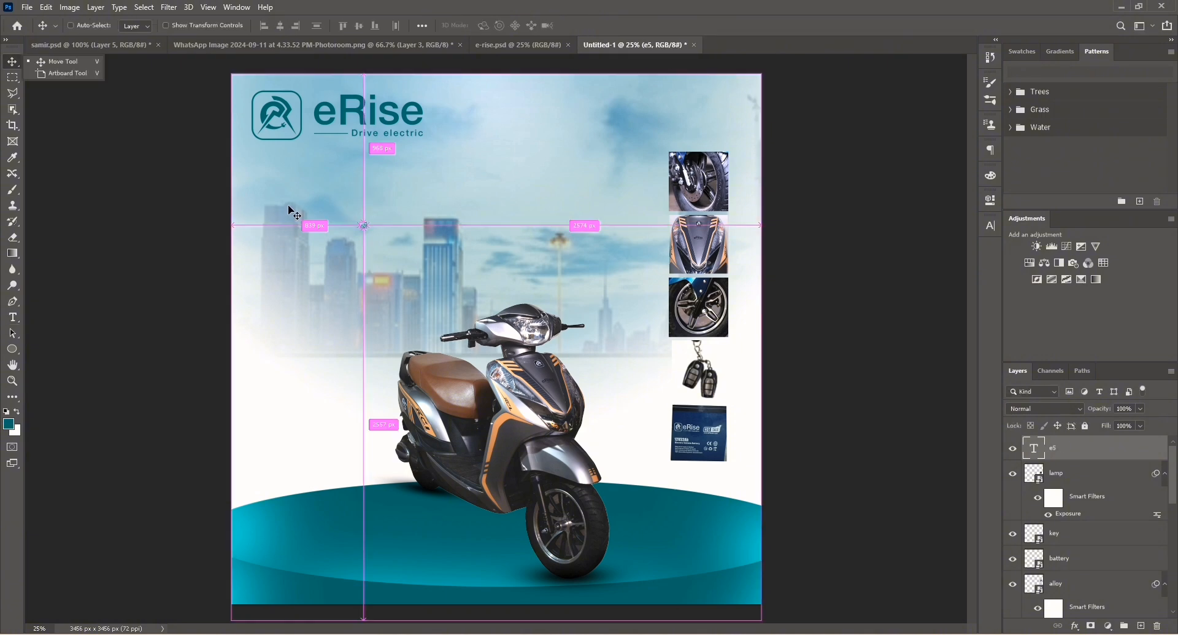
Scale up the e5 text proportionally and move it toward the upper left of the skyline.
key(ctrl+t)
drag(369, 235, 466, 315)
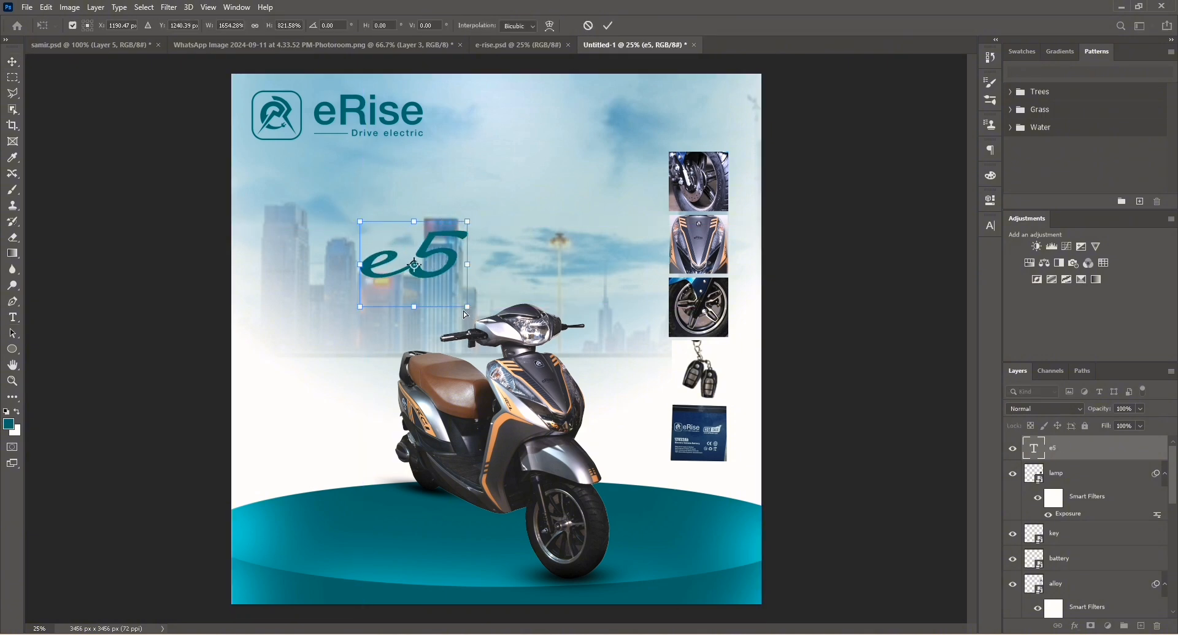
key(ctrl+z)
click(255, 26)
drag(366, 236, 437, 302)
drag(398, 253, 361, 219)
Change the e5 text's font to Montreal SF Bold.
double_click(1026, 447)
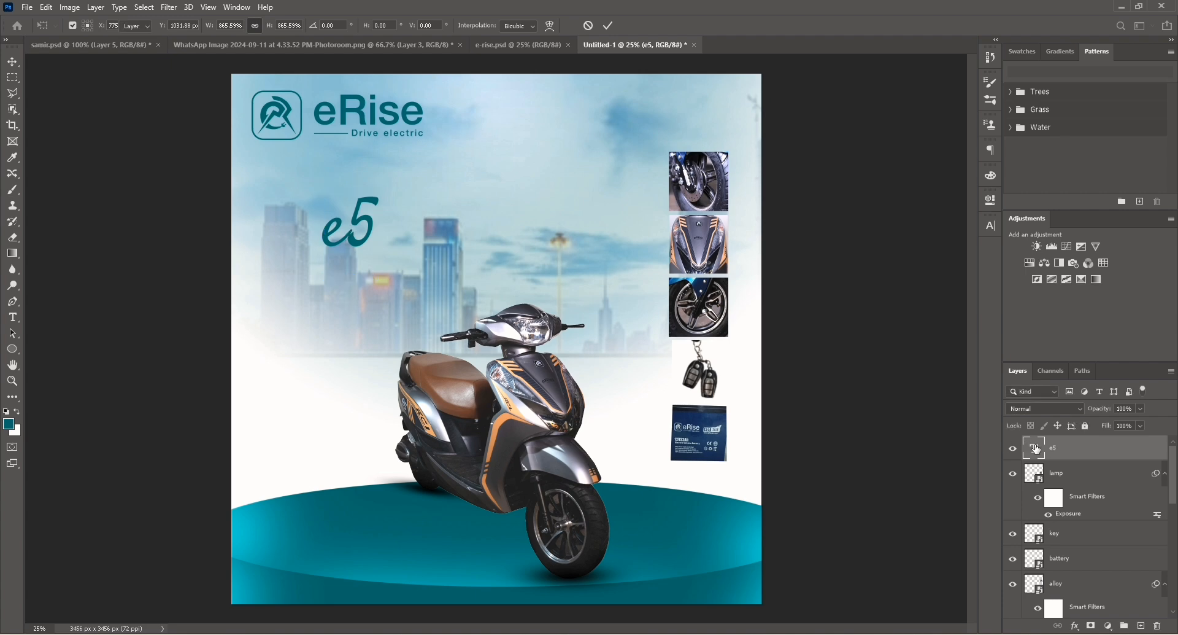
click(177, 26)
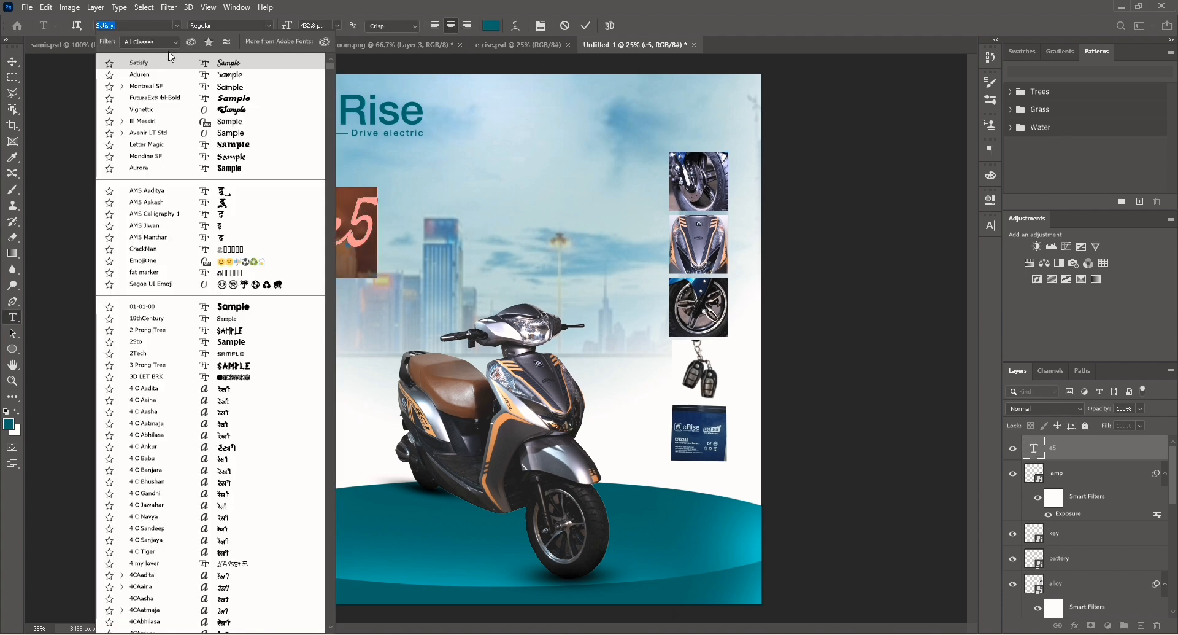
click(123, 86)
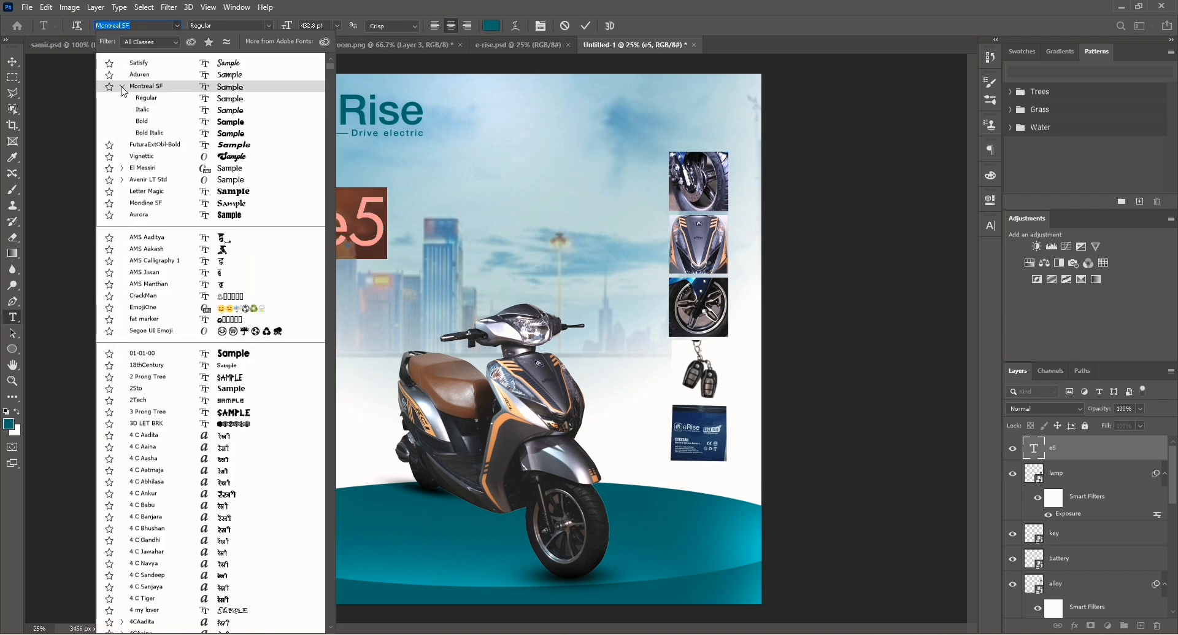
click(144, 121)
click(12, 61)
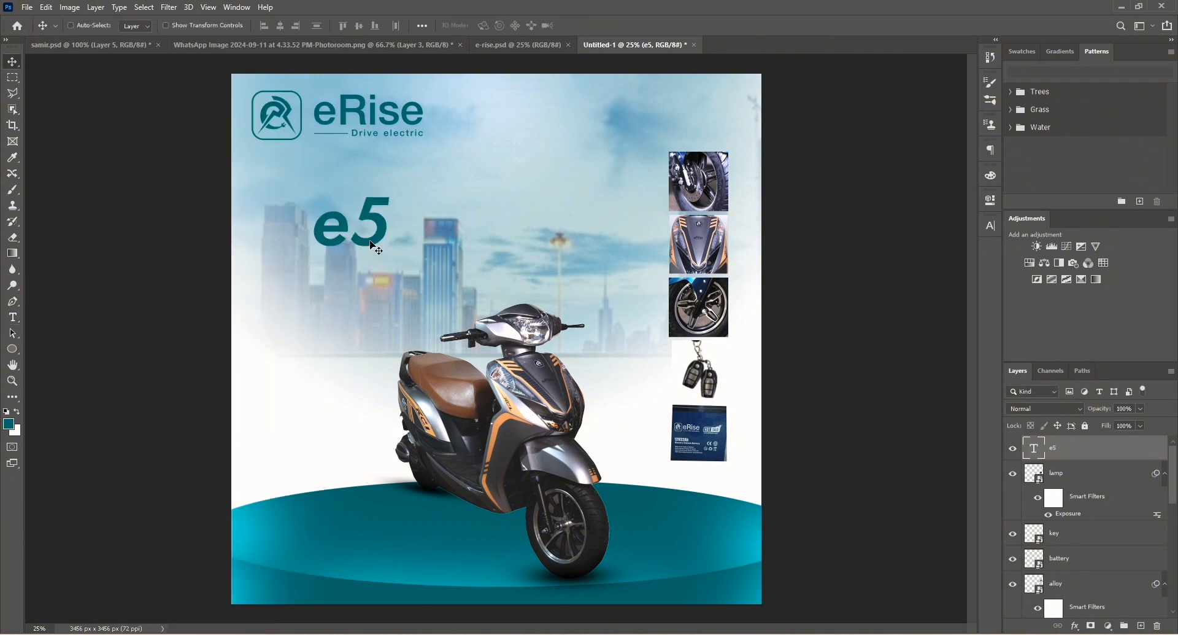
Enlarge the e5 text with Free Transform to about 150 px wide and place it left of the scooter's handlebar.
key(ctrl+t)
drag(390, 258, 476, 350)
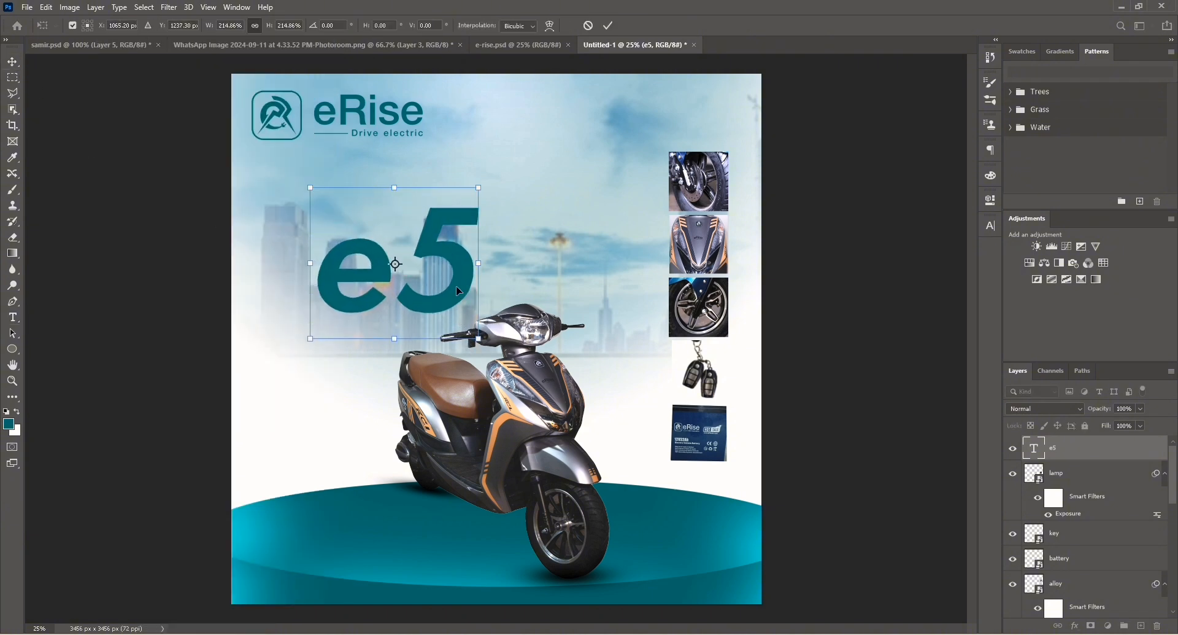
drag(455, 287, 432, 267)
drag(456, 319, 469, 335)
mouse_move(437, 283)
mouse_down()
mouse_move(431, 275)
mouse_move(438, 283)
mouse_up()
click(10, 64)
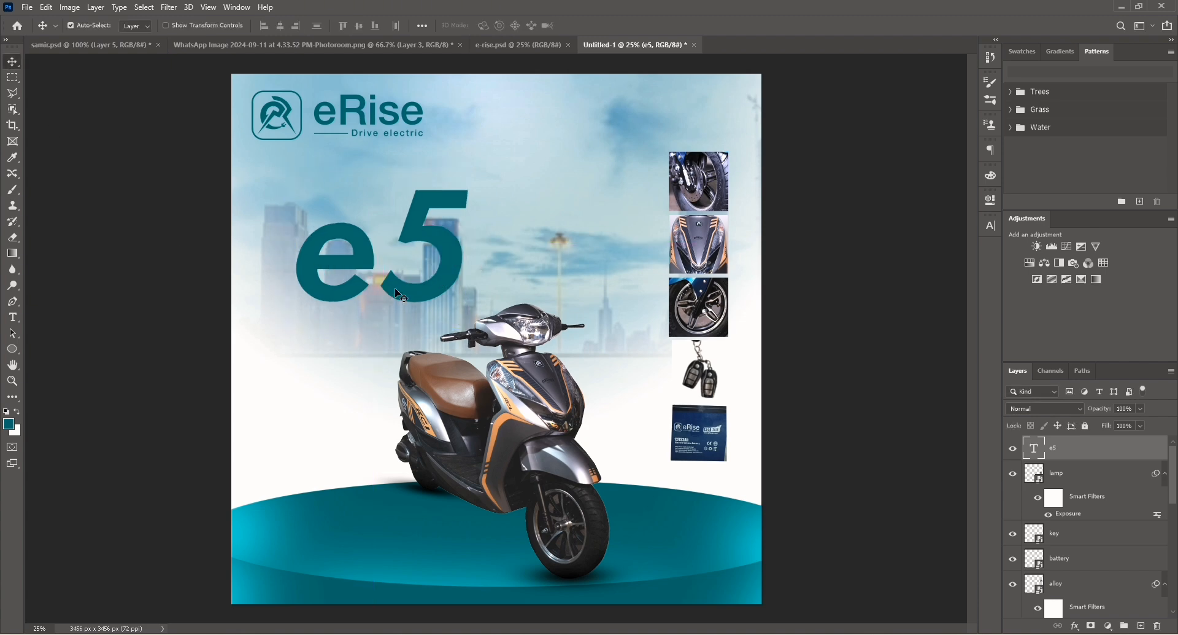
Add a Drop Shadow to the e5 text, offsetting it slightly down and right.
click(1075, 625)
click(1098, 620)
drag(452, 296, 462, 298)
click(1067, 97)
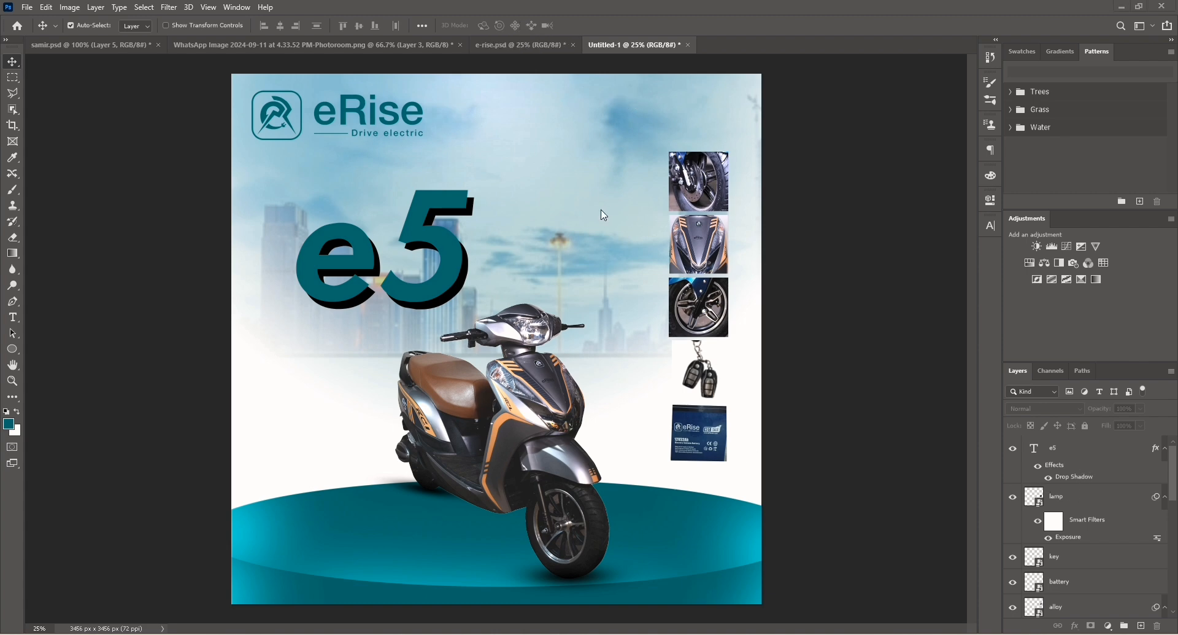
Paste the five feature text labels and position each one beside its matching thumbnail.
click(1052, 446)
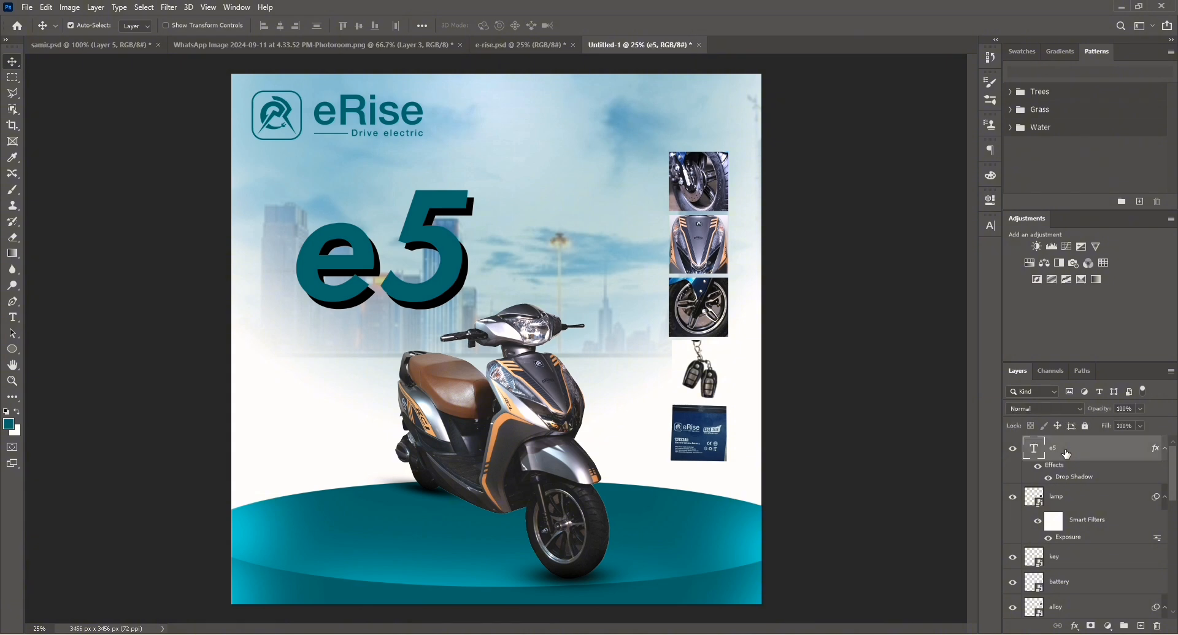
key(ctrl+v)
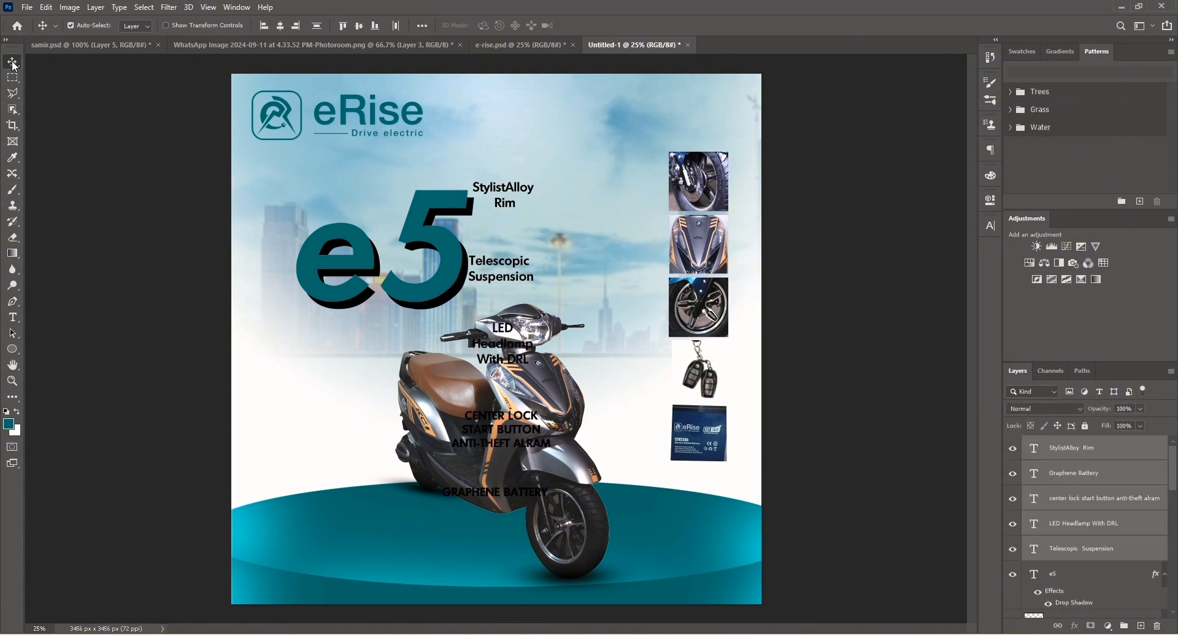
drag(504, 193, 574, 188)
click(618, 167)
drag(600, 226, 545, 268)
drag(633, 303, 643, 244)
drag(559, 243, 642, 307)
drag(623, 384, 629, 363)
drag(613, 456, 613, 438)
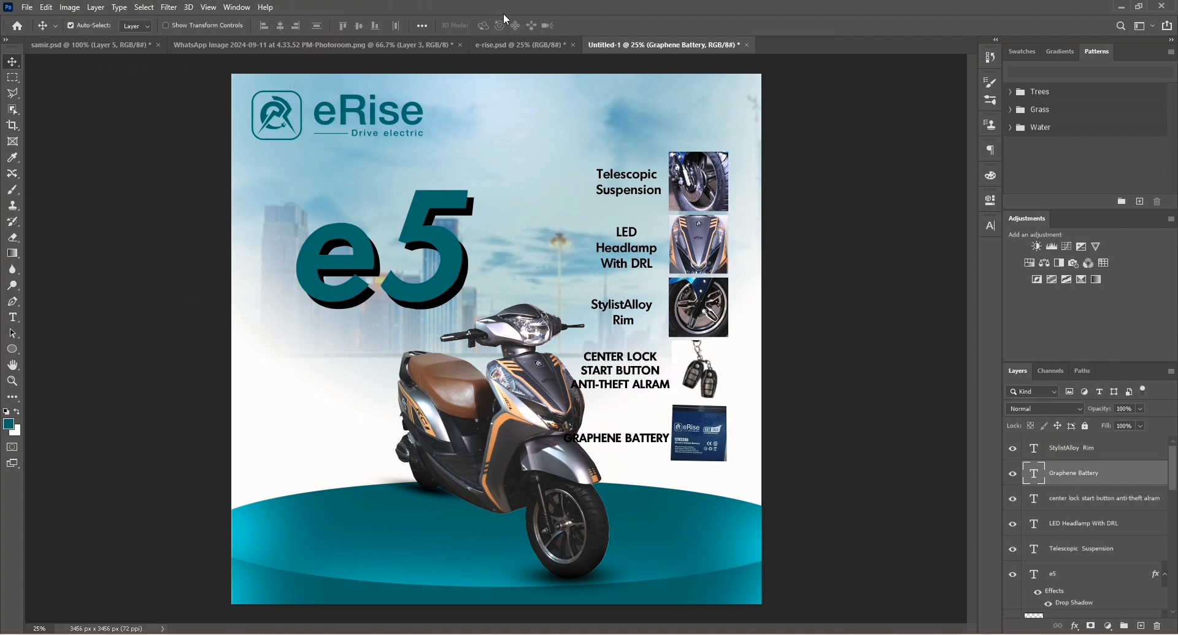
Bring the "1 YEAR WARRANTY*" text over from e-rise.psd and place it under GRAPHENE BATTERY.
click(522, 42)
drag(523, 23, 635, 319)
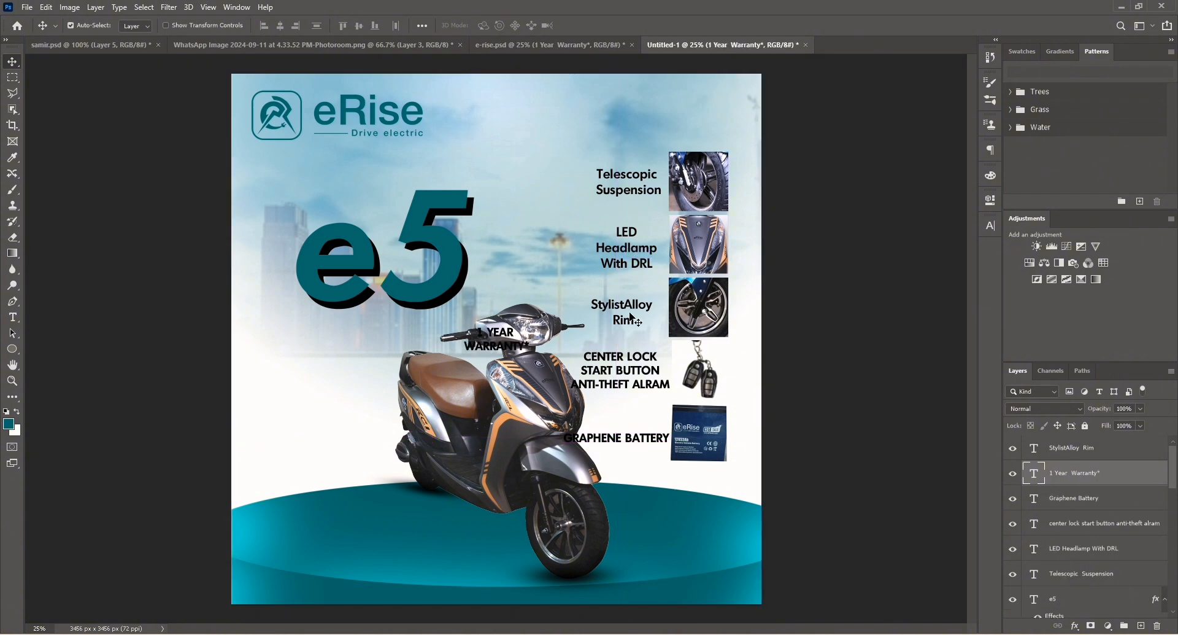
drag(508, 353, 648, 475)
click(601, 583)
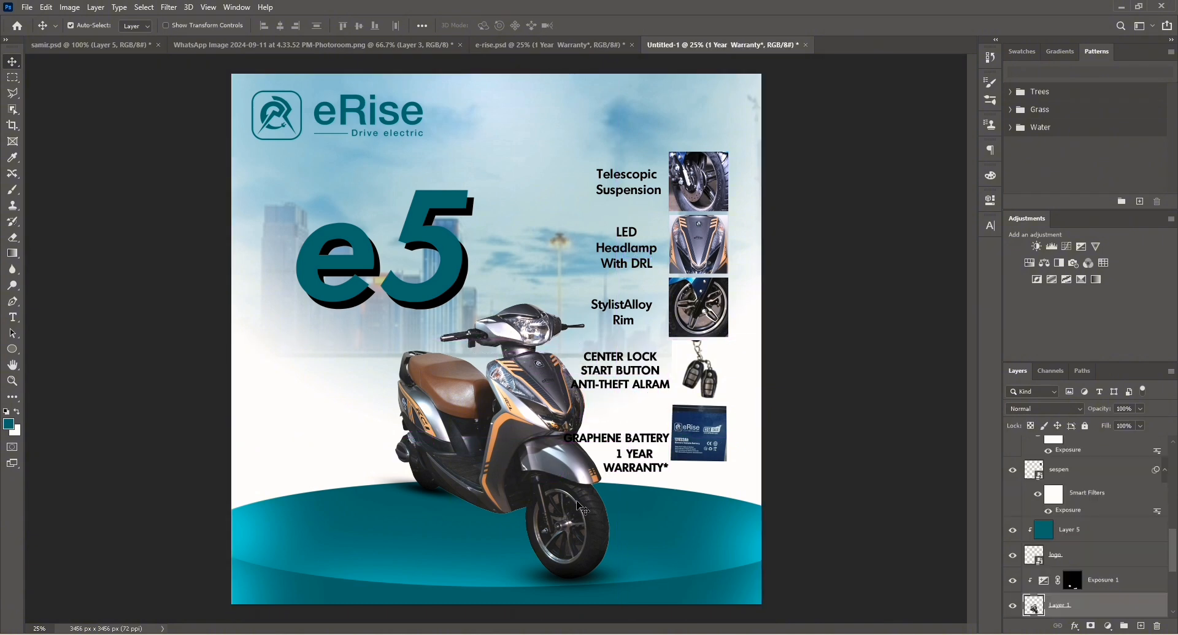
Nudge the scooter to the left in steps on the podium.
shift+click(597, 577)
shift+click(444, 505)
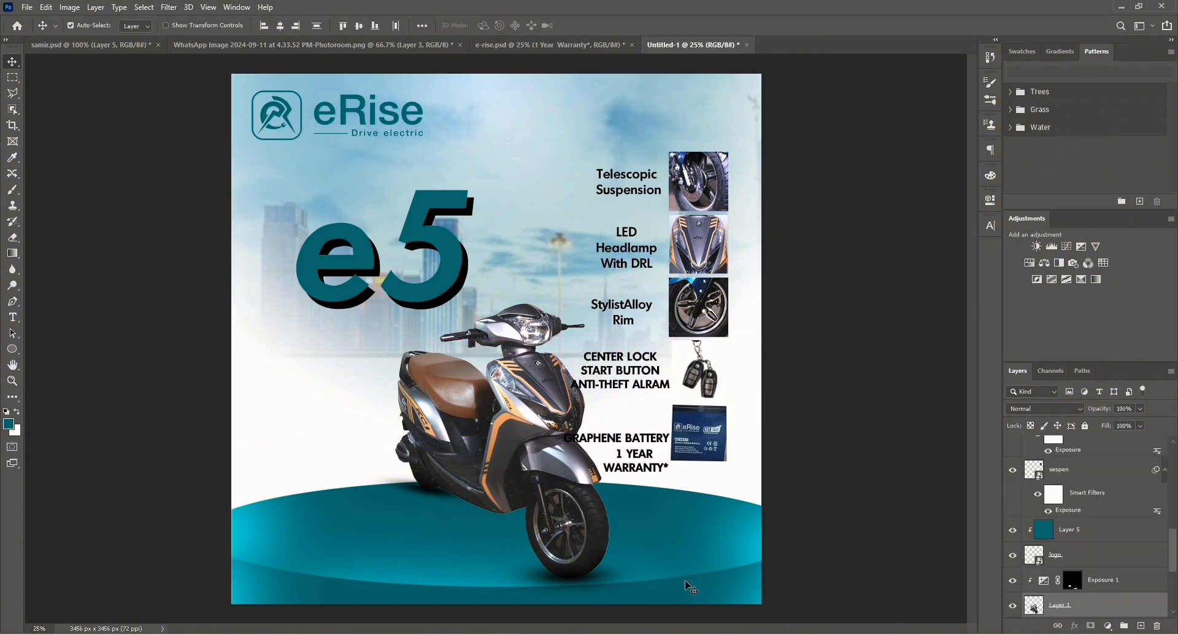
key(shift+Left)
key(shift+Left)
key(shift+Left)
key(shift+Left)
key(shift+Left)
key(shift+Left)
key(shift+Left)
key(shift+Left)
key(shift+Left)
key(shift+Left)
key(shift+Left)
key(shift+Left)
key(shift+Left)
key(shift+Left)
key(shift+Left)
key(shift+Left)
key(shift+Left)
key(shift+Left)
key(shift+Left)
key(shift+Left)
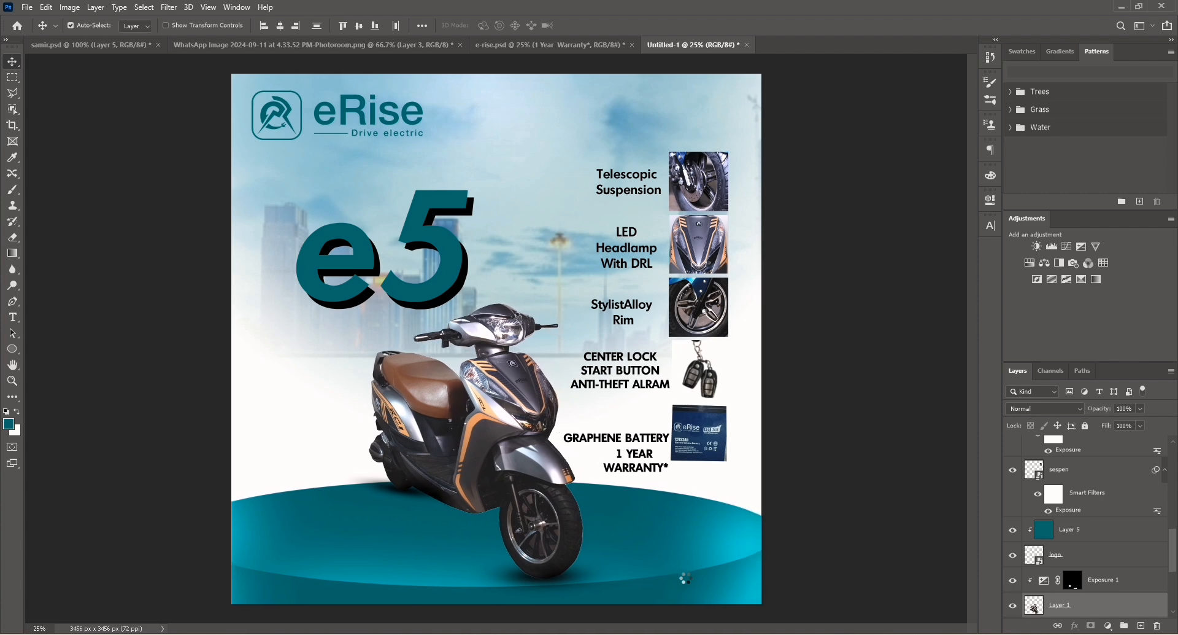
key(shift+Left)
key(shift+Left)
key(shift+Left)
key(shift+Left)
key(shift+Left)
click(642, 182)
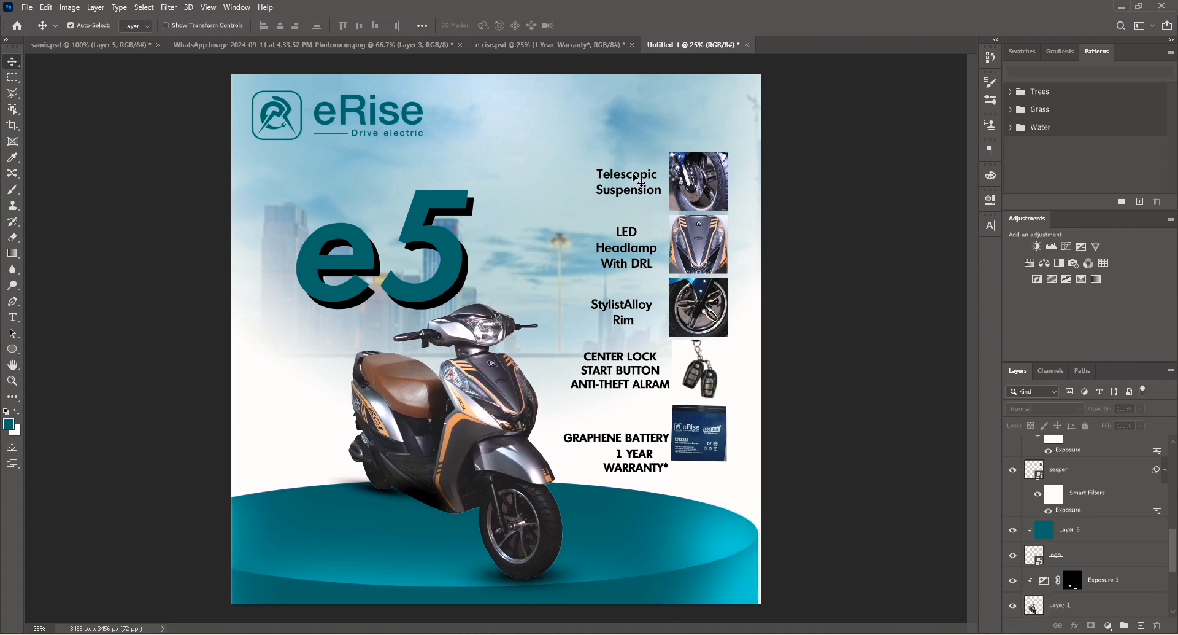
drag(810, 150, 580, 216)
click(358, 26)
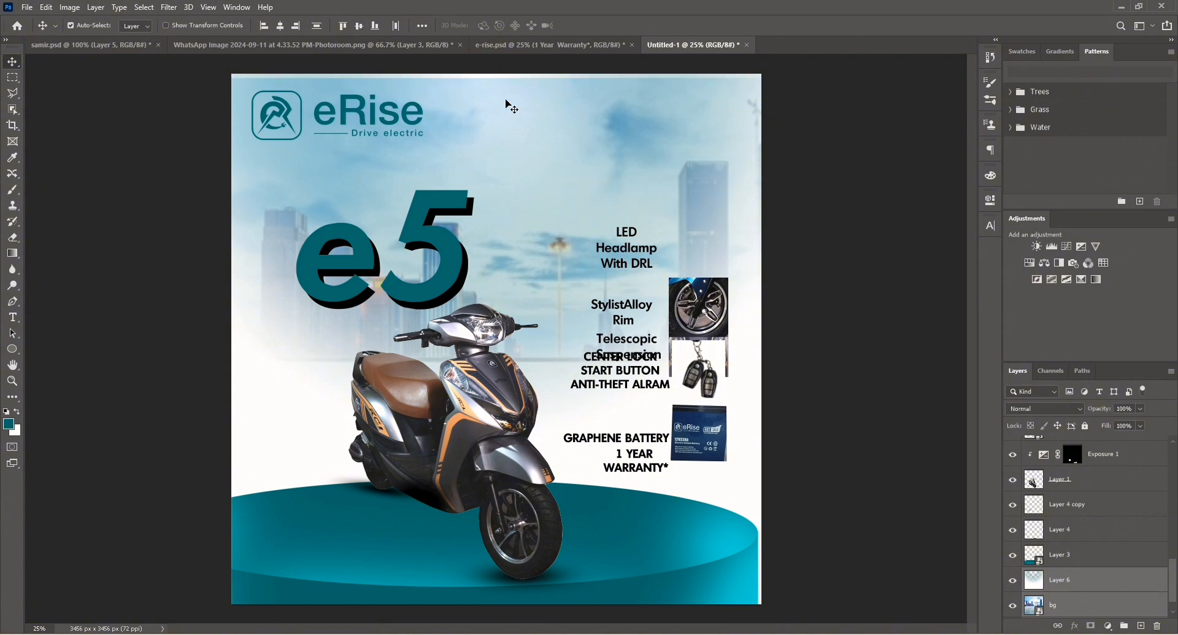
key(ctrl+z)
Move the suspension, headlamp, alloy and key thumbnails with their labels upward to even the column spacing.
click(782, 135)
click(704, 180)
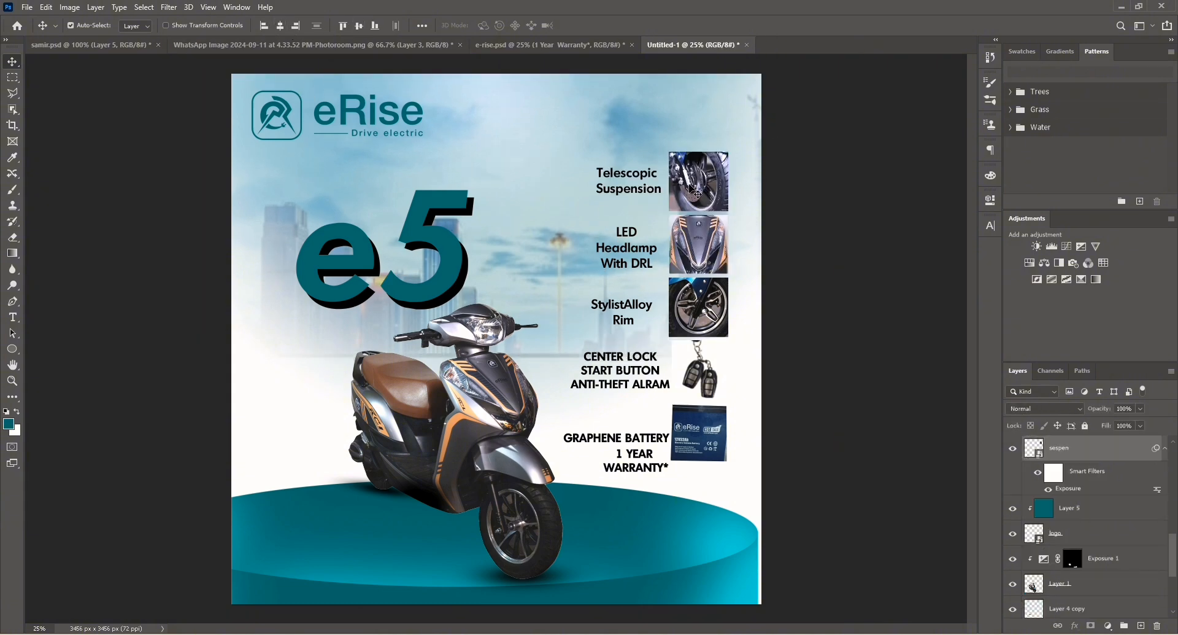
drag(692, 188, 692, 165)
click(672, 258)
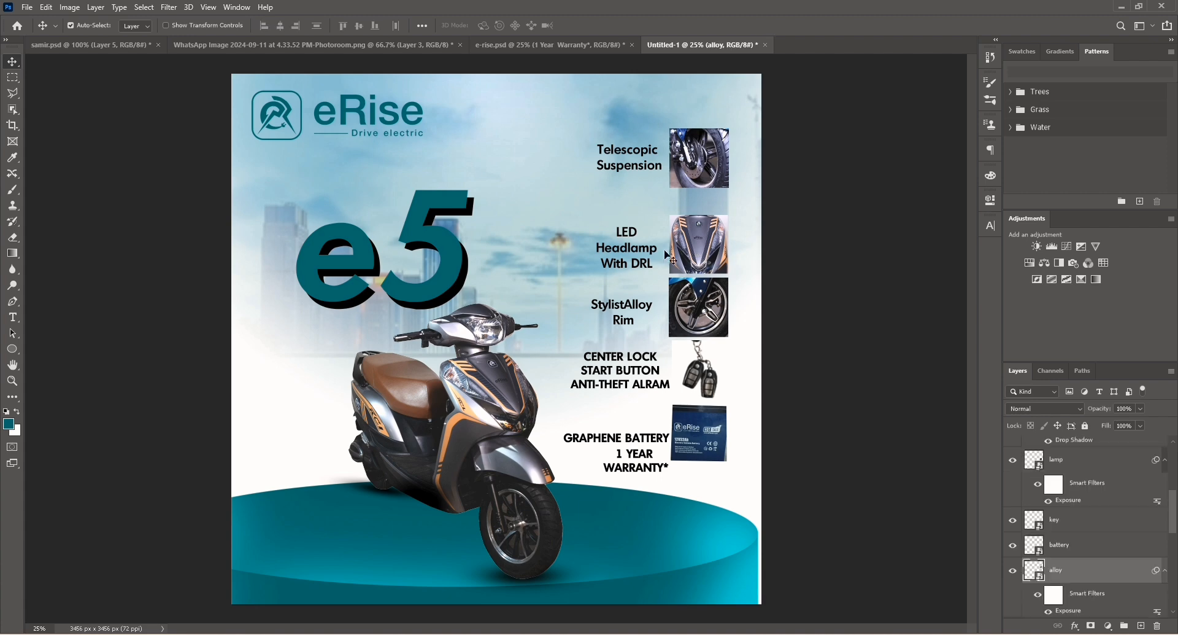
drag(678, 268, 668, 249)
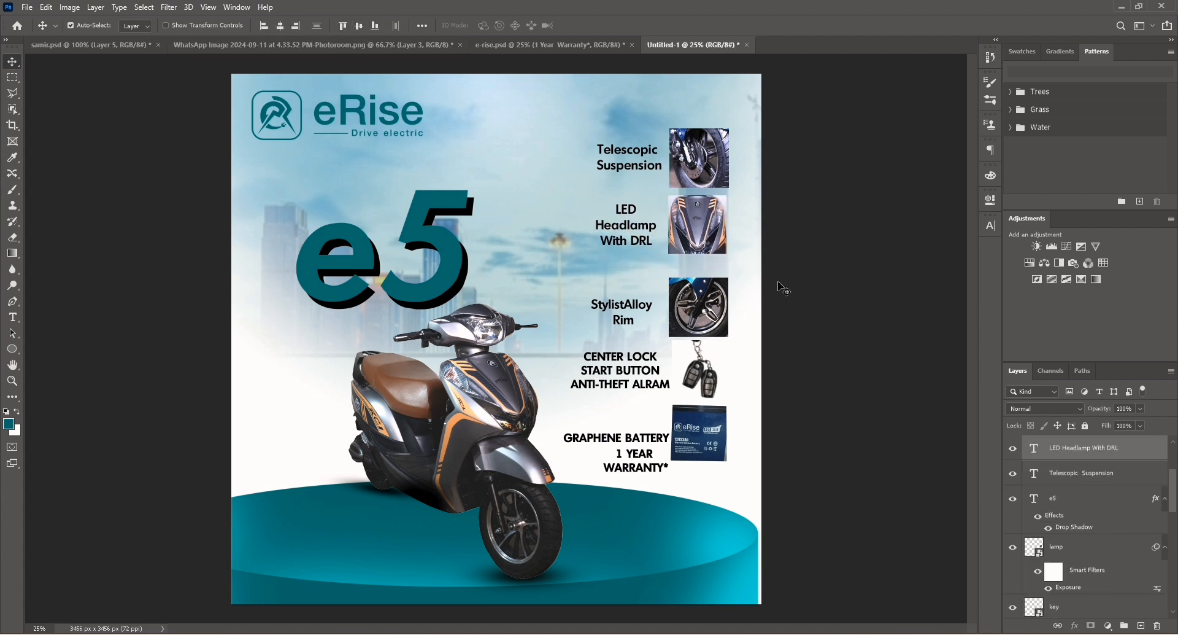
click(693, 311)
drag(692, 311, 691, 299)
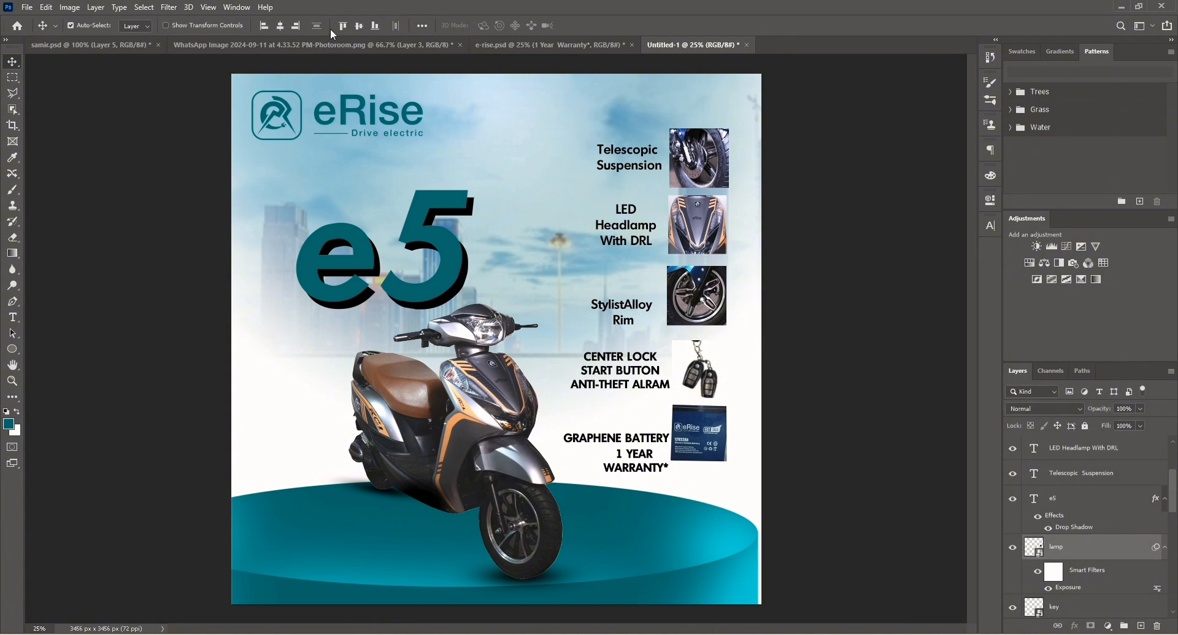
click(692, 393)
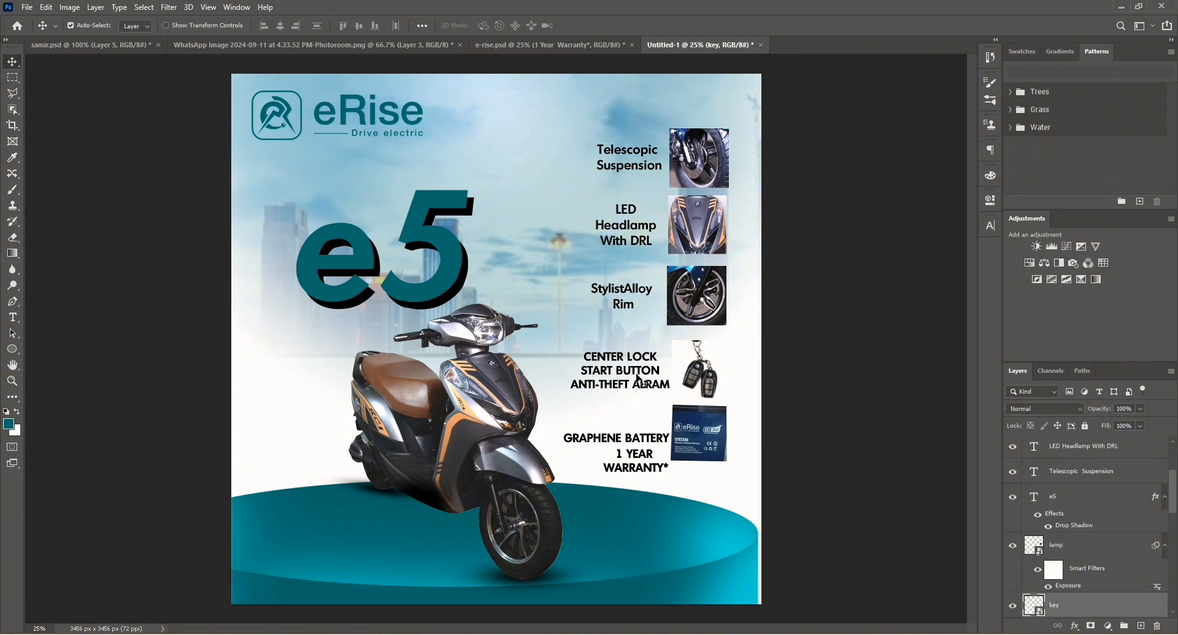
shift+click(632, 370)
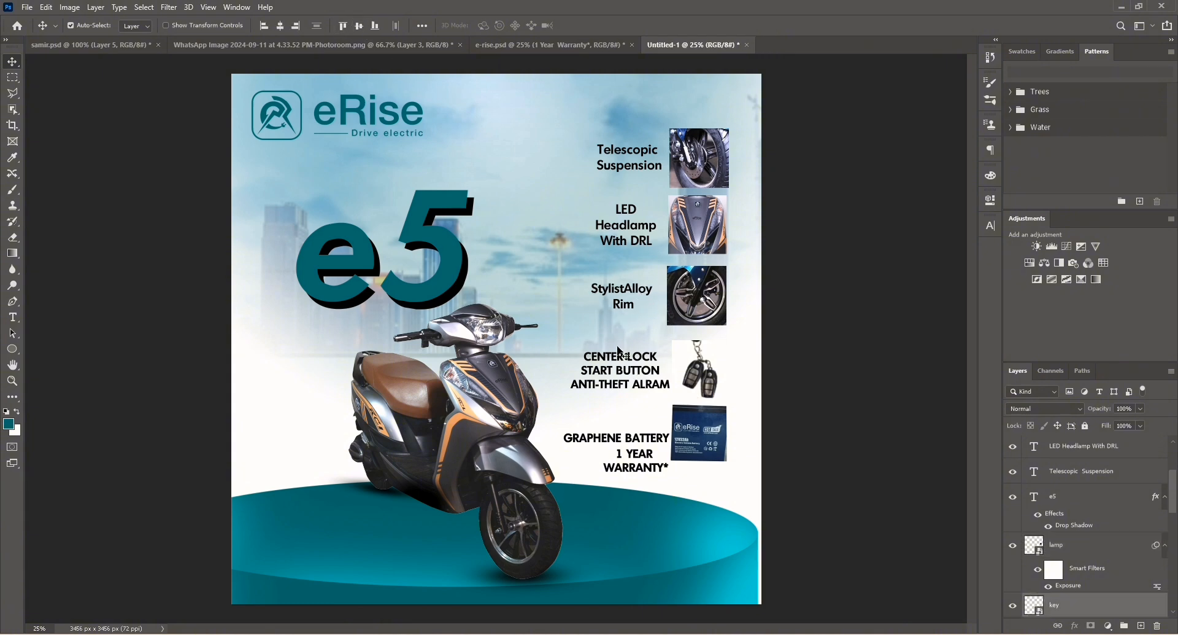
drag(693, 380, 692, 369)
Center-align the GRAPHENE BATTERY and 1 YEAR WARRANTY* text and shift it with the battery thumbnail upward.
click(651, 438)
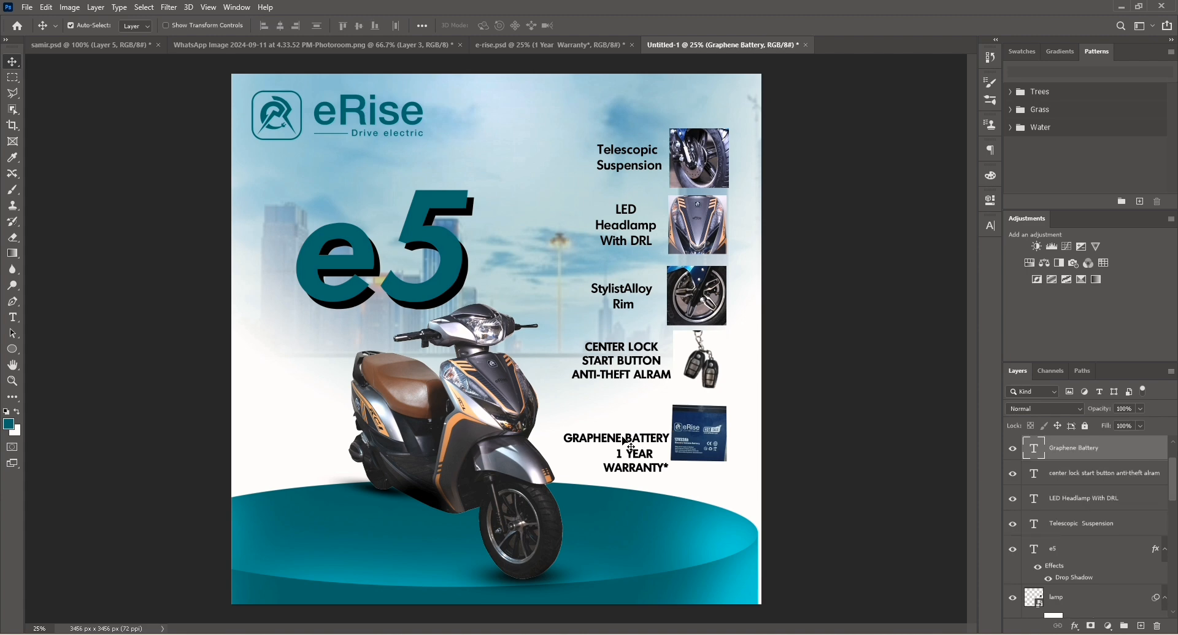
mouse_move(622, 437)
mouse_down()
mouse_move(623, 419)
mouse_move(625, 444)
mouse_move(618, 436)
mouse_up()
shift+click(618, 423)
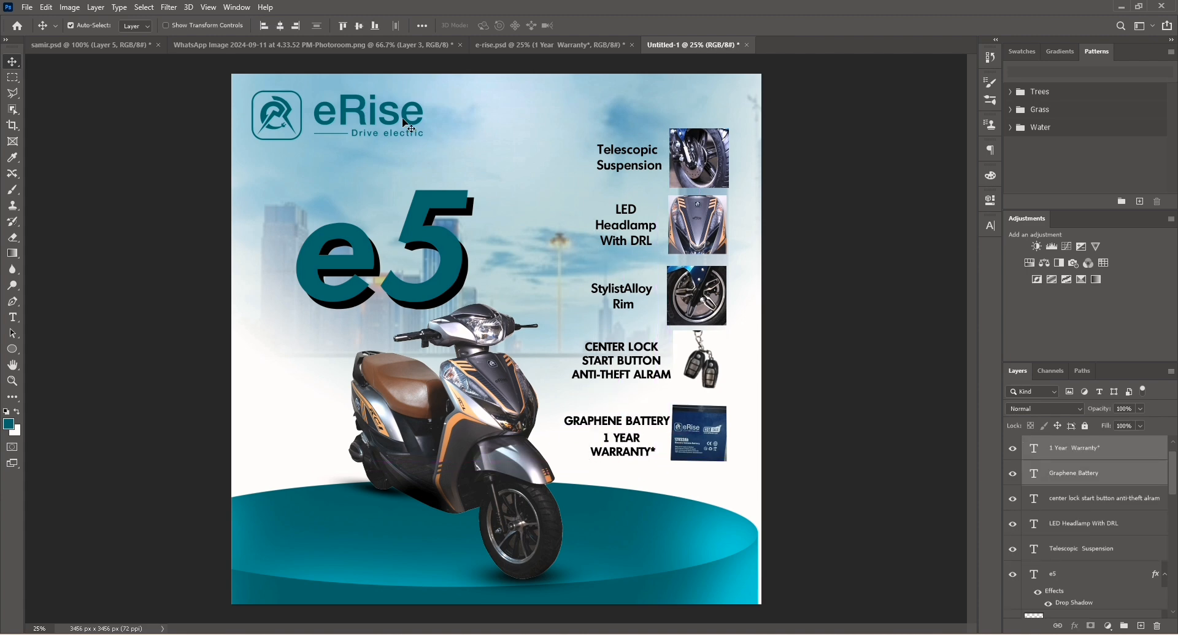
click(280, 26)
click(702, 433)
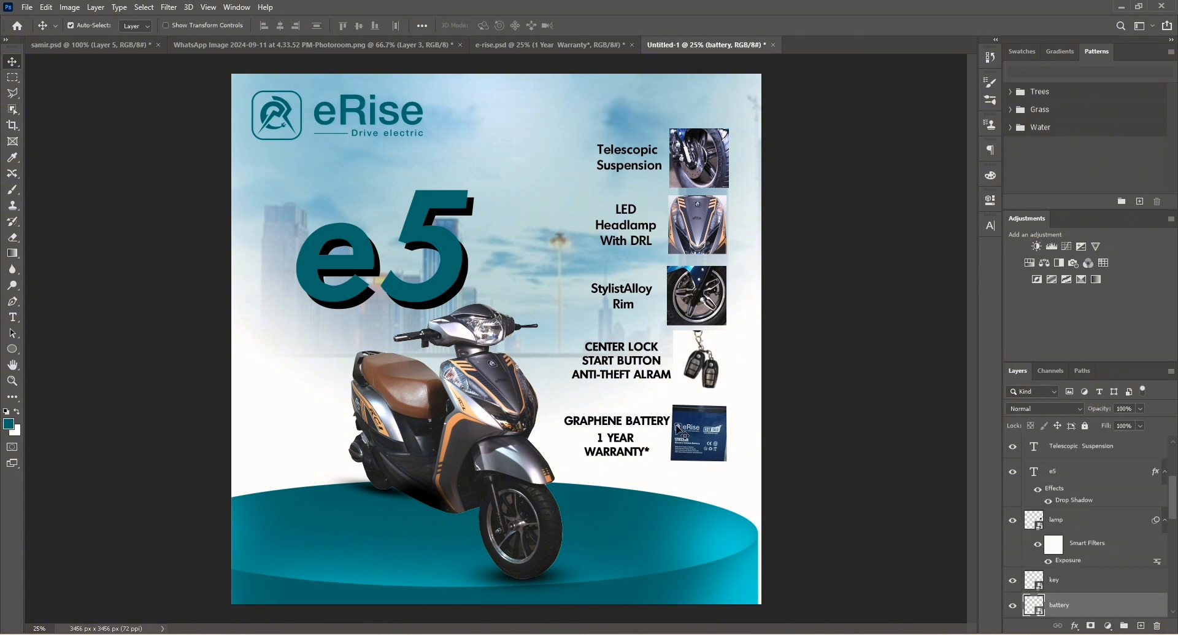
shift+click(639, 444)
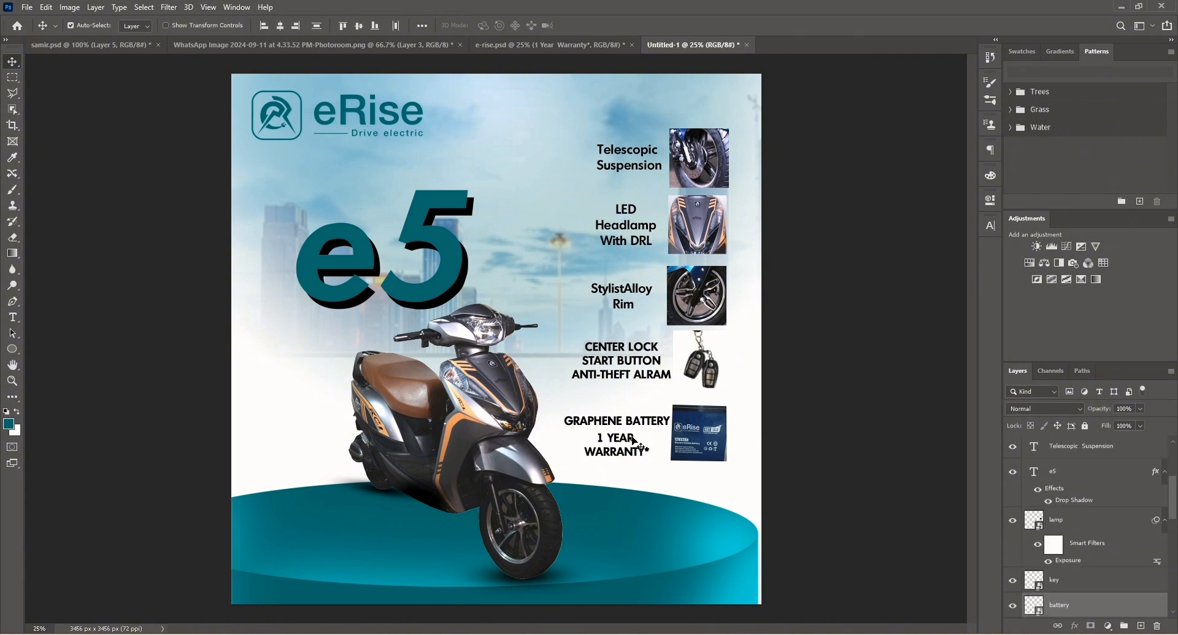
click(620, 444)
shift+click(621, 425)
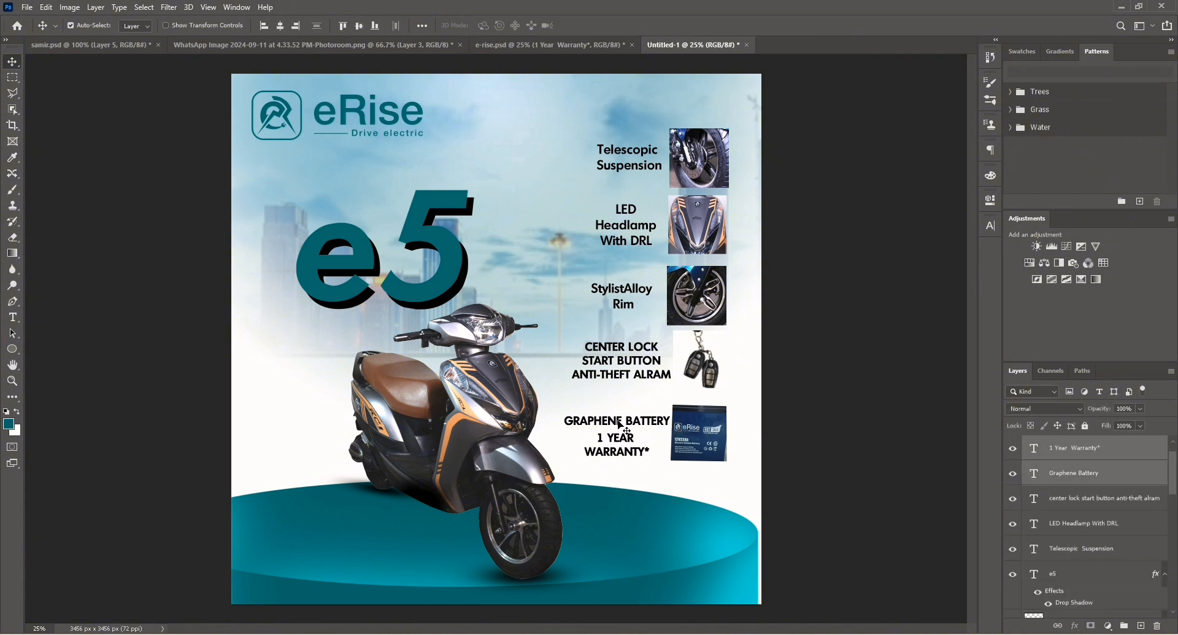
drag(618, 421, 618, 419)
click(853, 451)
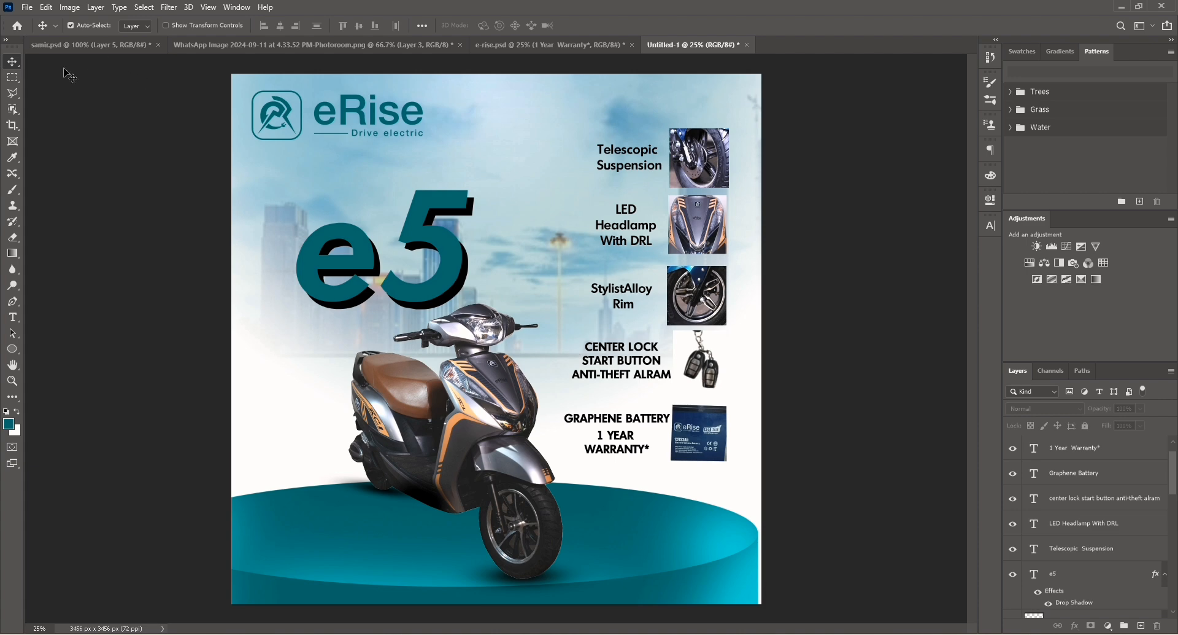
Stamp all visible layers into a new merged layer at the top of the stack.
click(1128, 452)
scroll(1100, 460, up, 1)
click(1101, 456)
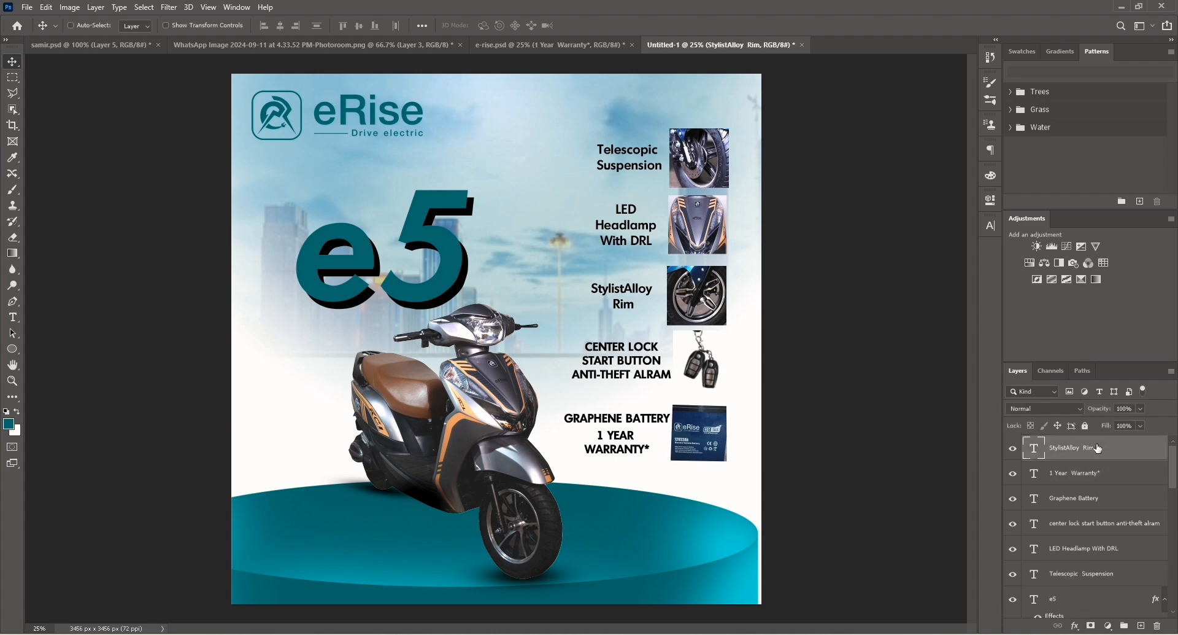
key(ctrl+alt+shift+e)
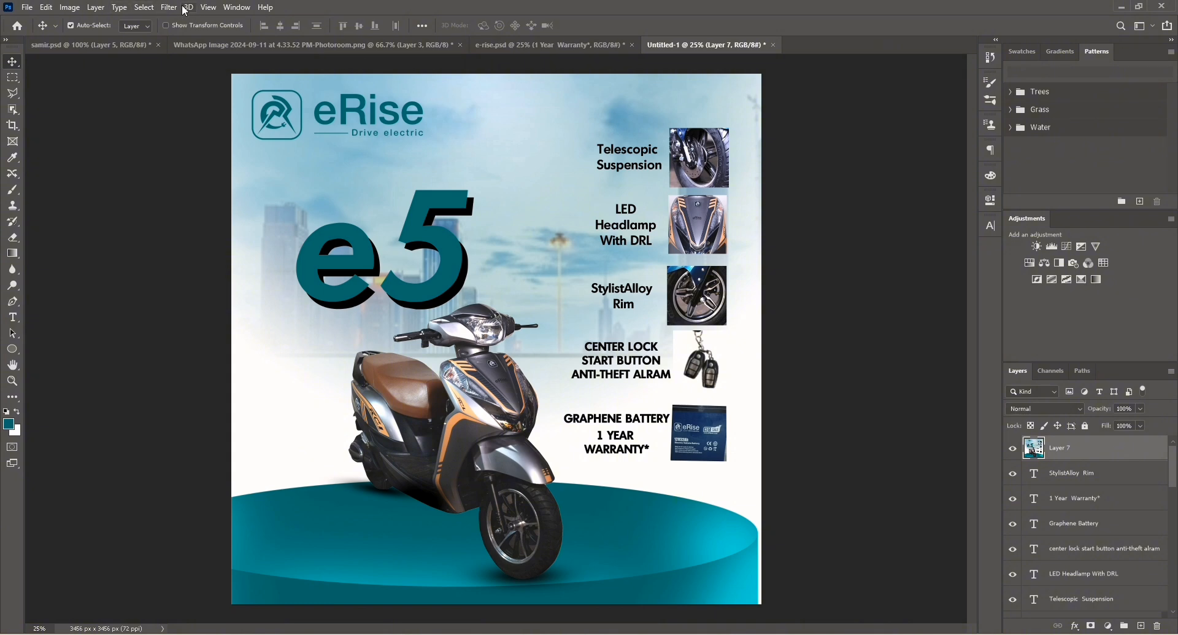
Open Camera Raw Filter on the merged layer and set Exposure +0.40, Highlights +20, Shadows -19.
click(169, 7)
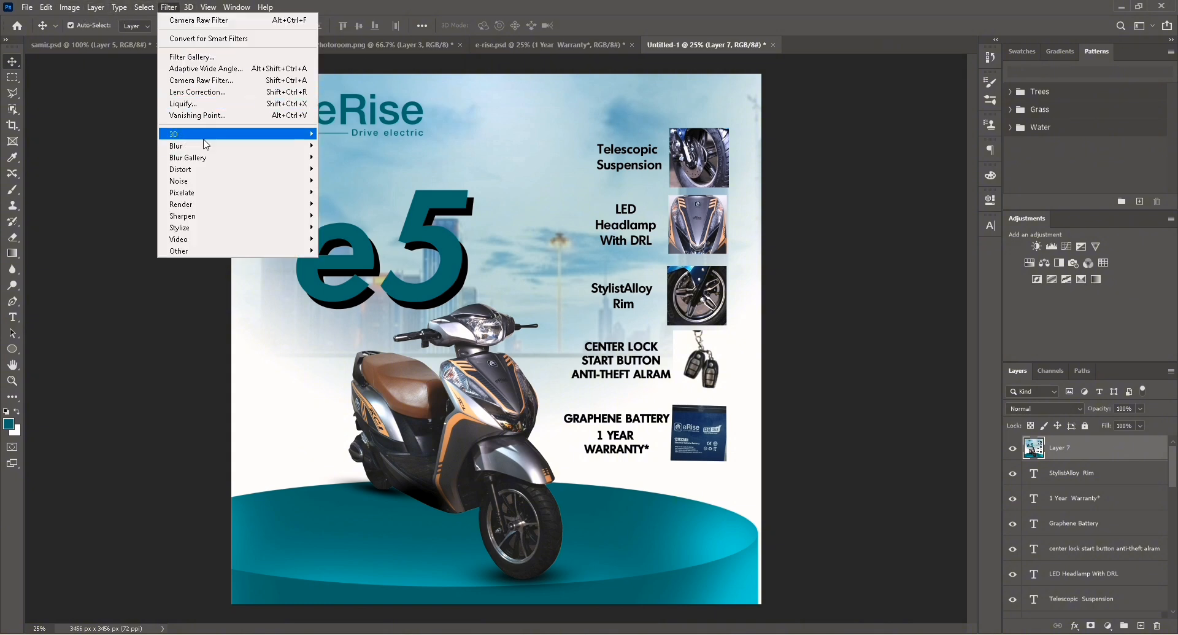
click(221, 99)
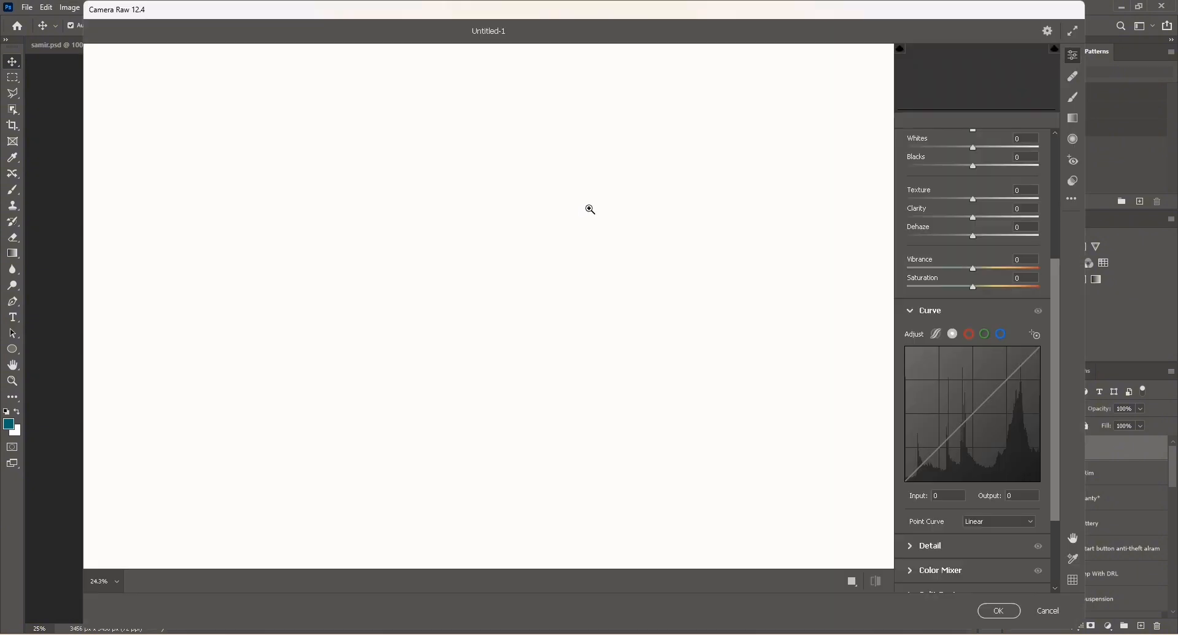
scroll(975, 167, up, 5)
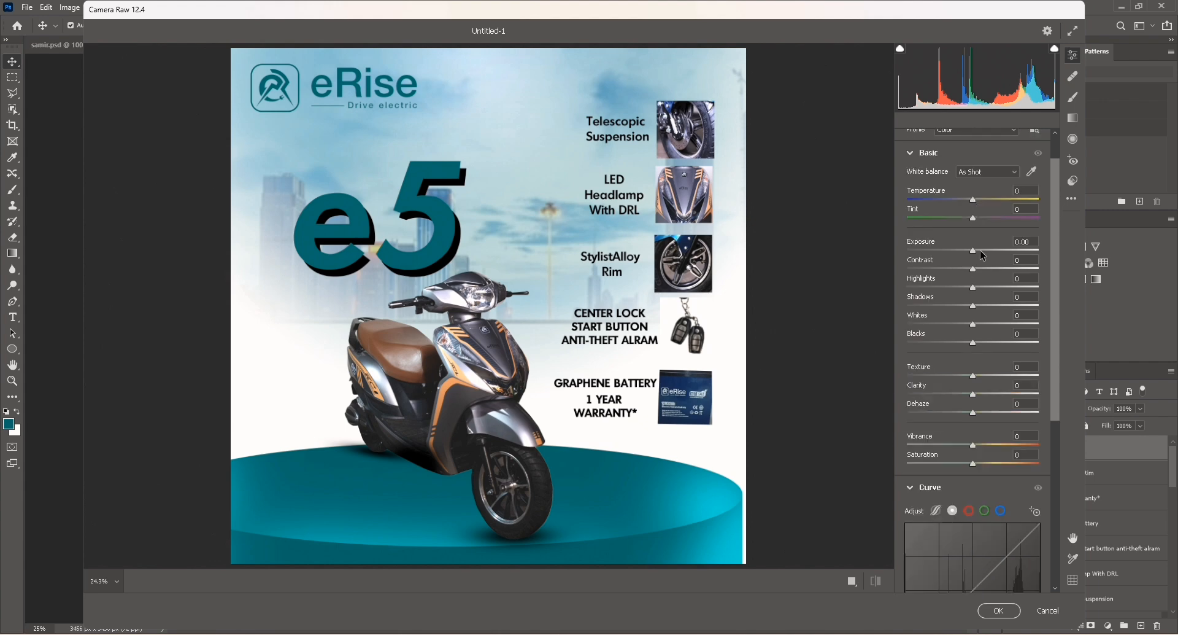
drag(975, 251, 963, 313)
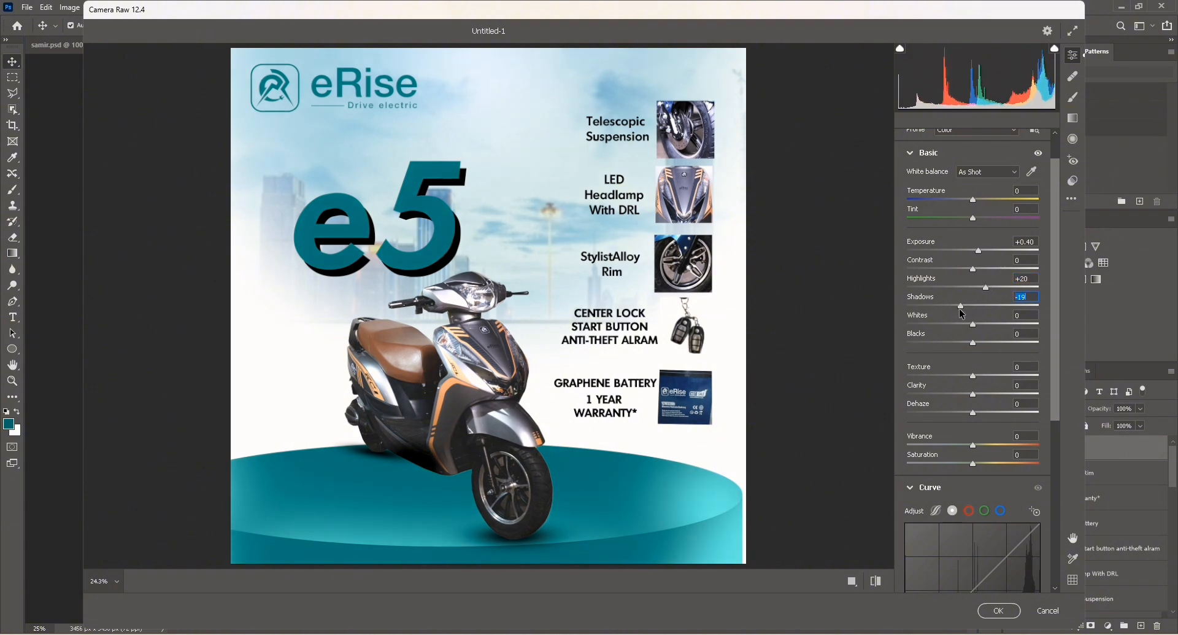
Raise Vibrance to +17, Texture to +12 and Clarity to +7 in Camera Raw.
drag(972, 462, 982, 445)
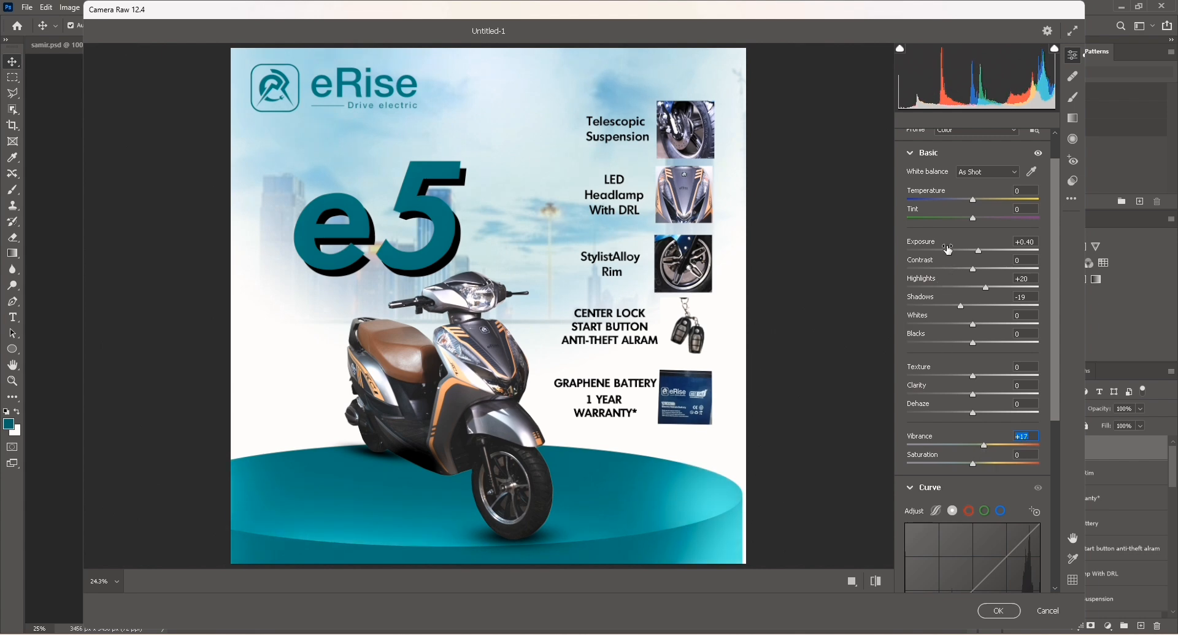
drag(974, 377, 978, 396)
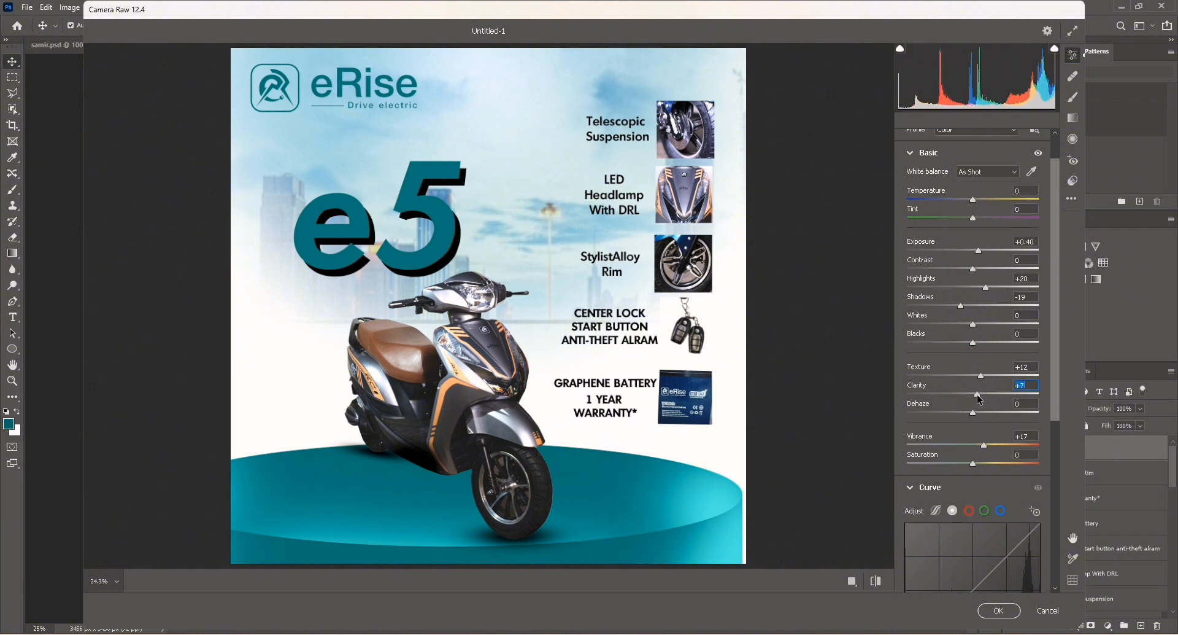
Adjust the Tint slider in the Camera Raw Basic settings.
scroll(950, 174, up, 2)
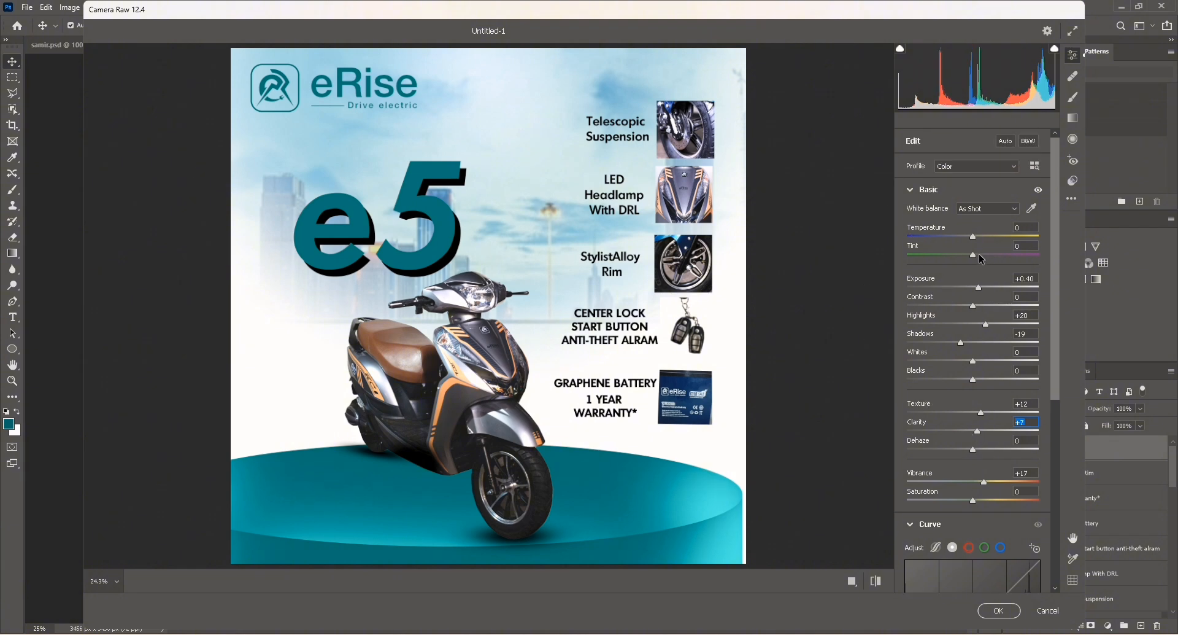
drag(975, 237, 973, 237)
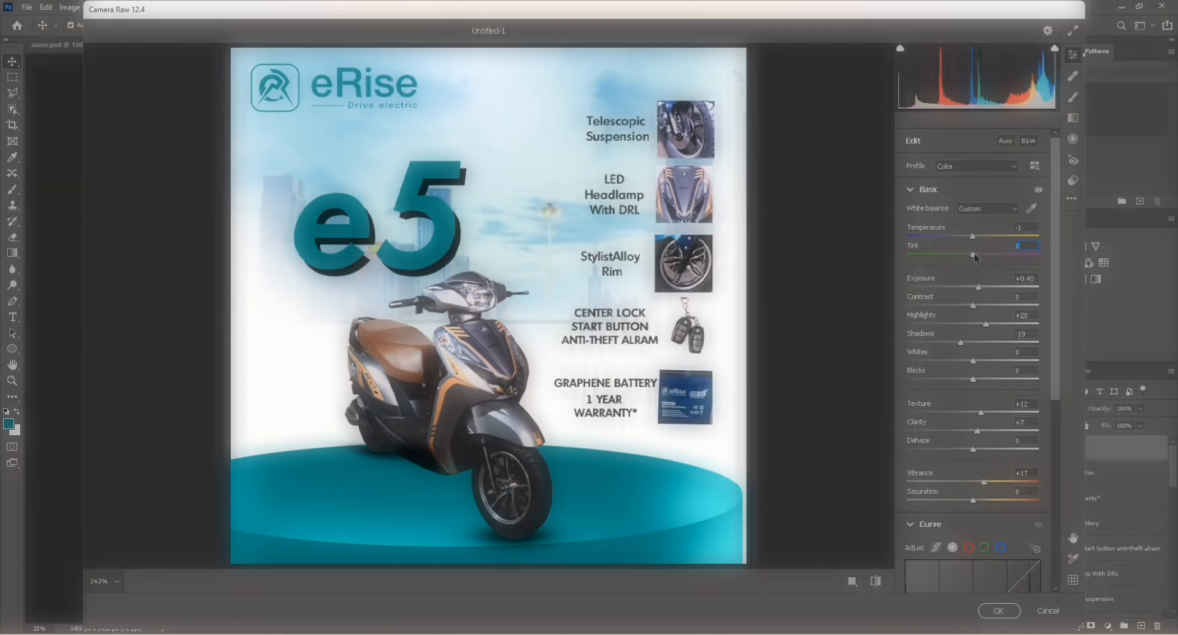
drag(974, 255, 966, 256)
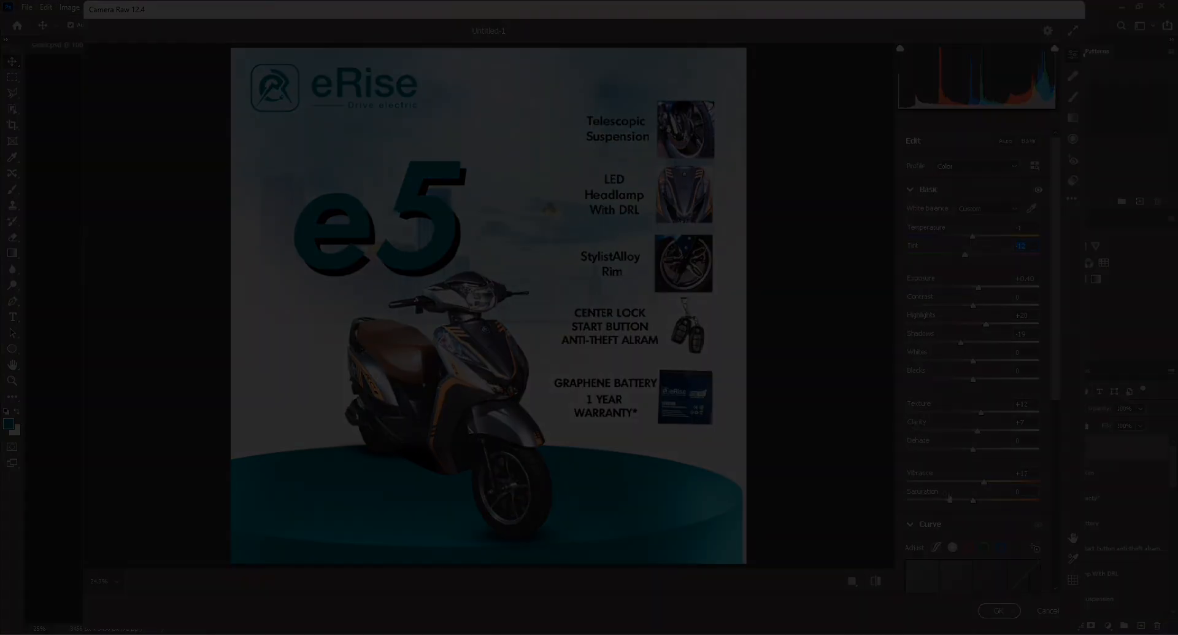